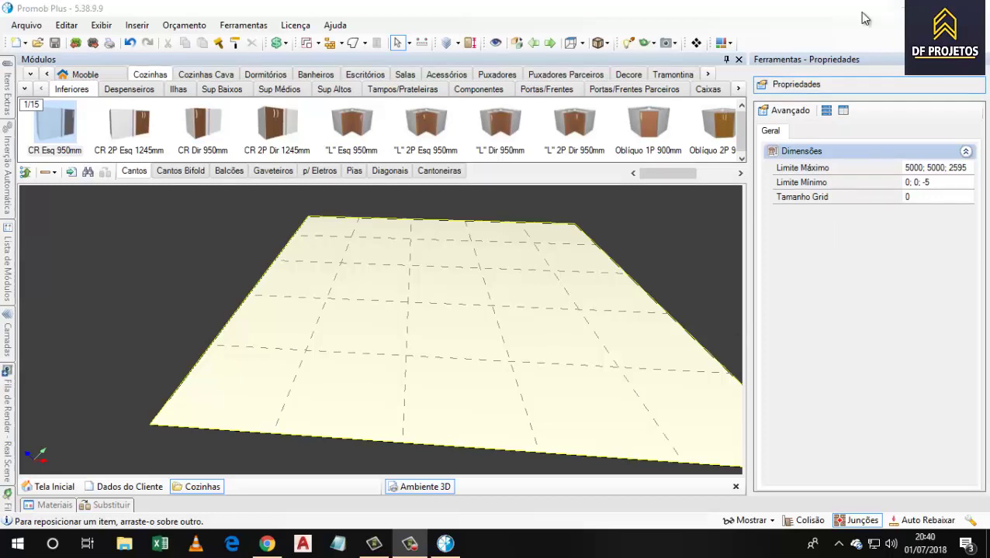
left_click(737, 89)
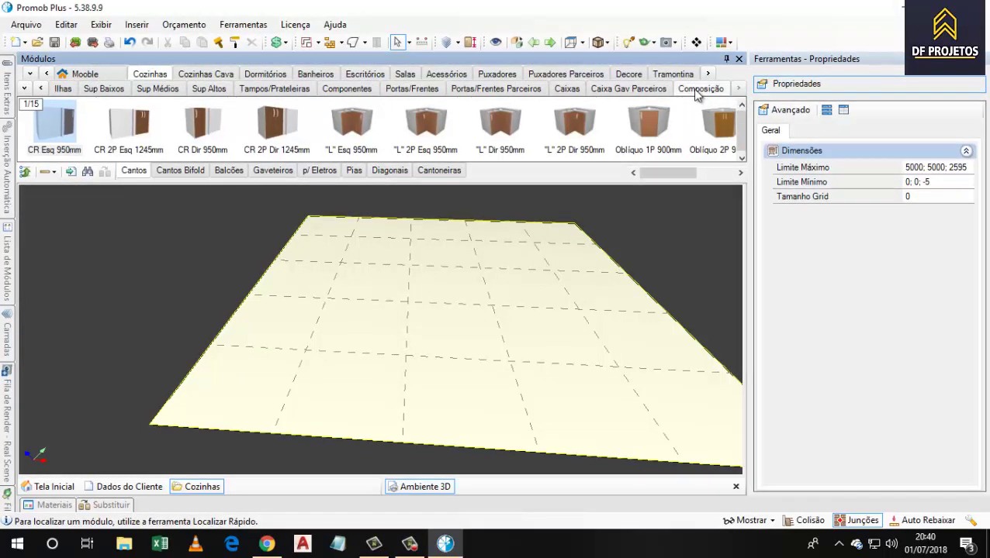
left_click(69, 90)
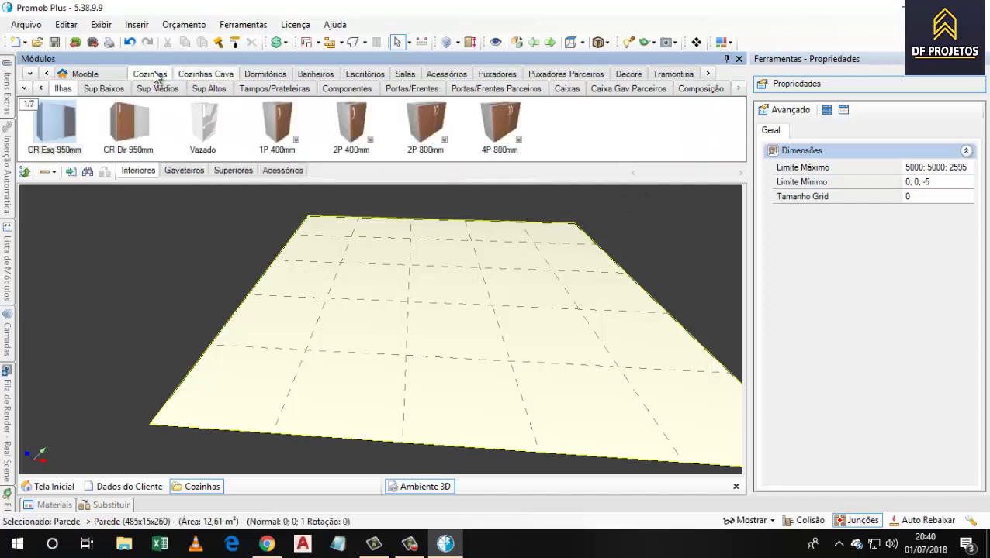
left_click(154, 76)
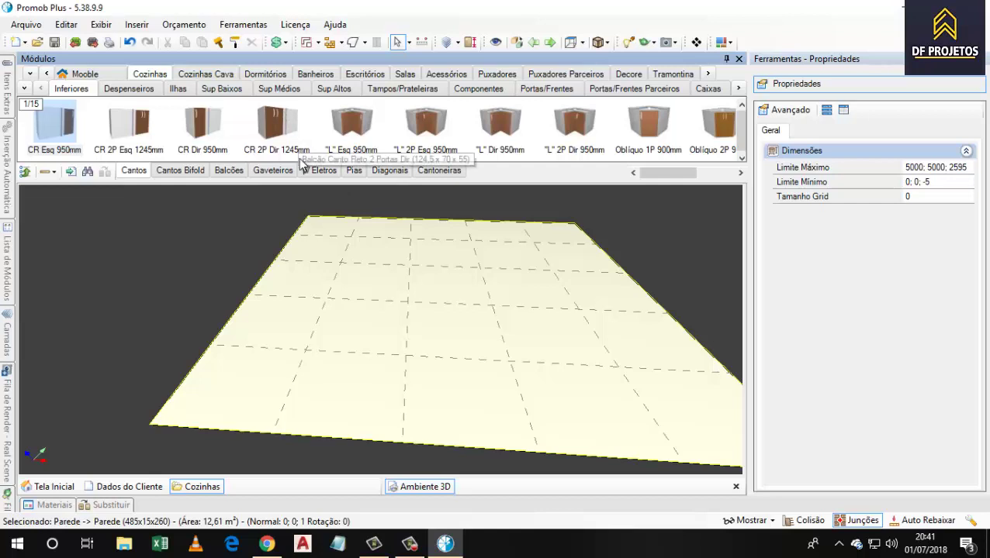
middle_click_drag(342, 214, 256, 245)
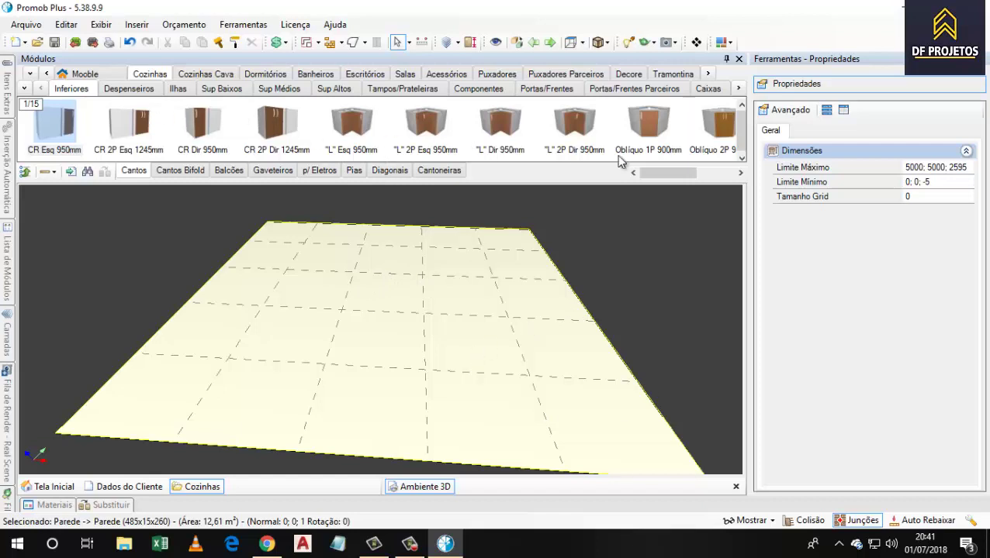
left_click_drag(650, 172, 673, 183)
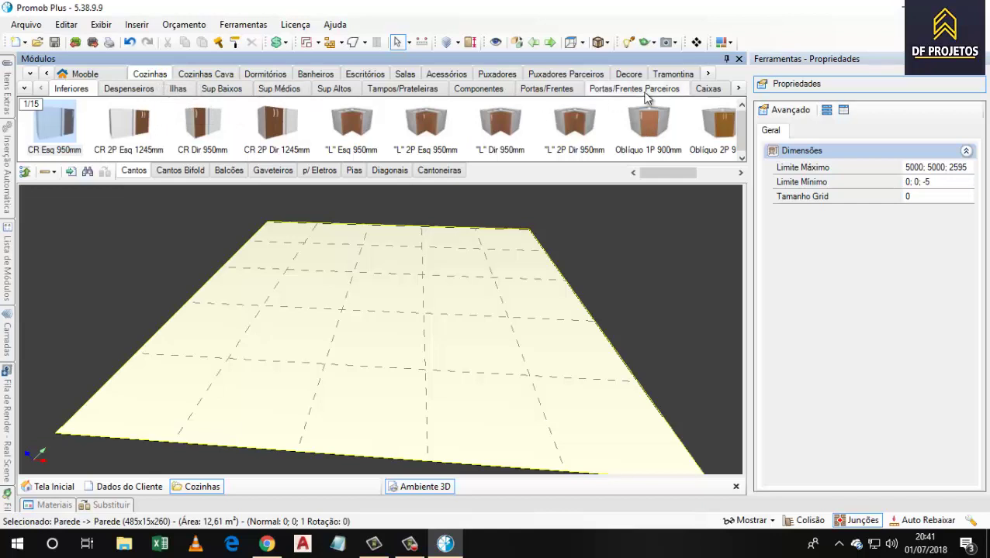
- Show the Composição modules of the kitchen library and choose the Lateral 18* variant of the side panel
left_click(738, 88)
left_click(738, 88)
left_click(700, 89)
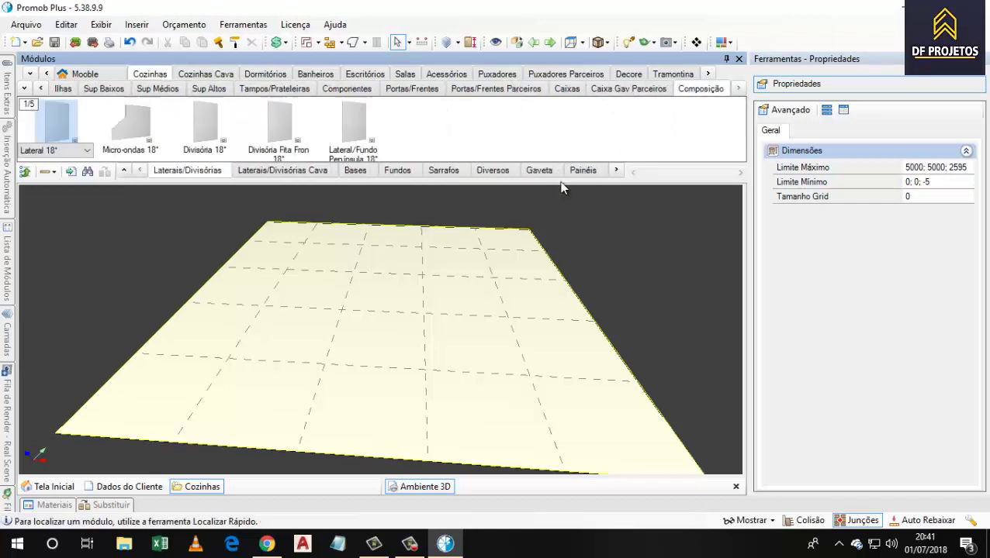
left_click(248, 247)
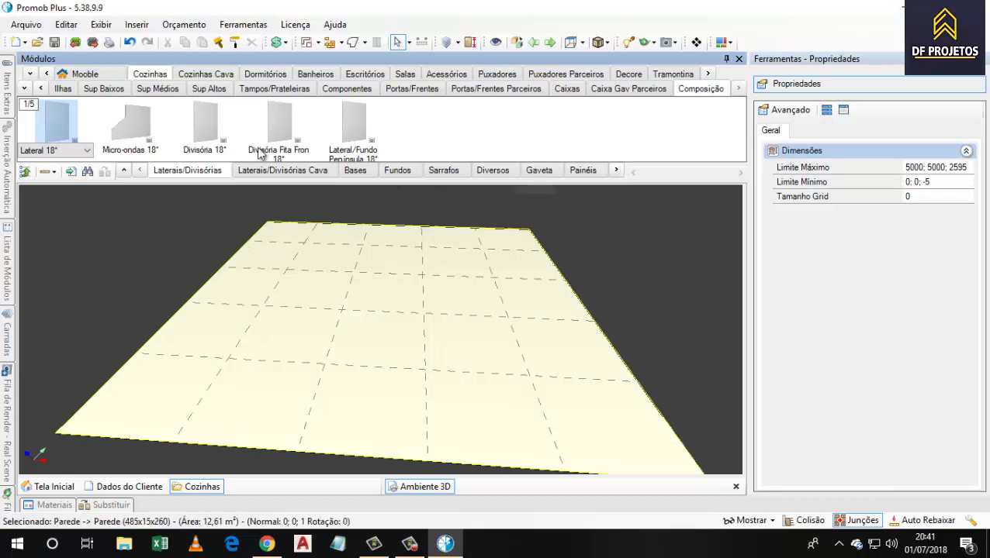
left_click(86, 152)
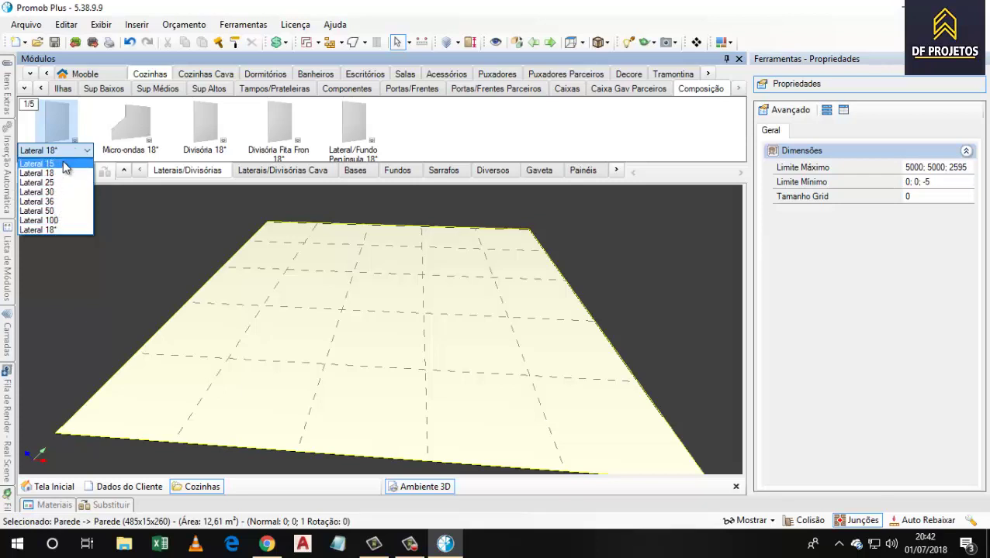
left_click(59, 229)
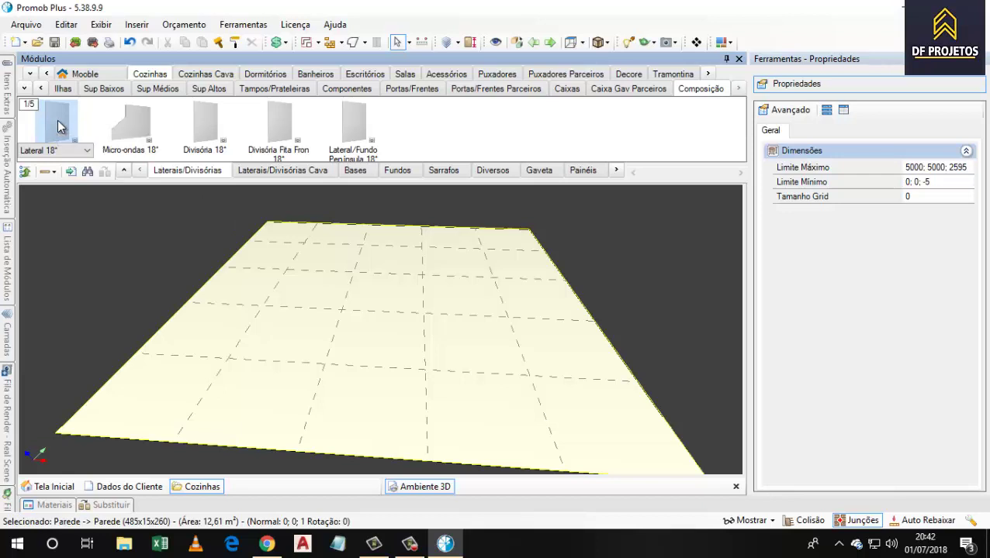
- Insert a Lateral 18* side panel standing on the floor near the middle of the environment
left_click(307, 365)
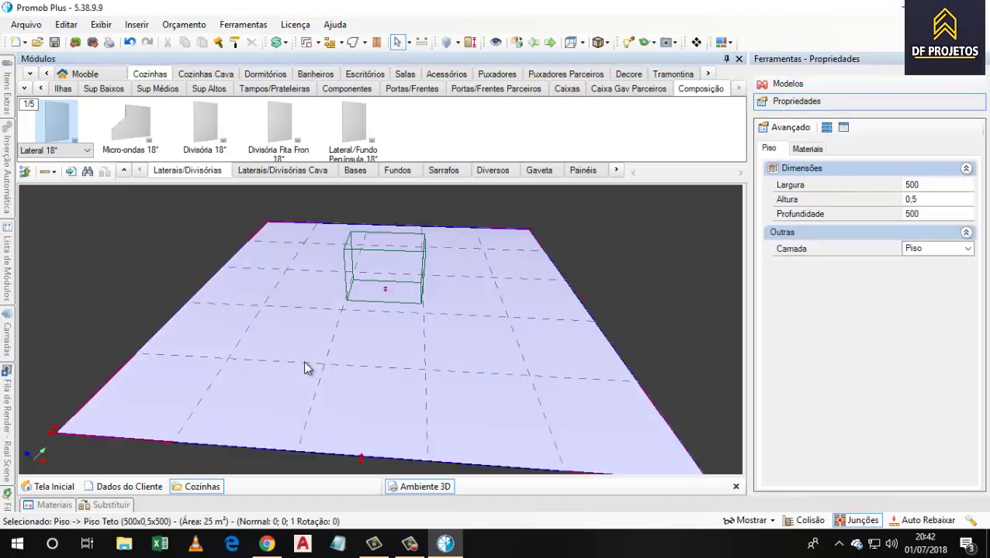
left_click(74, 154)
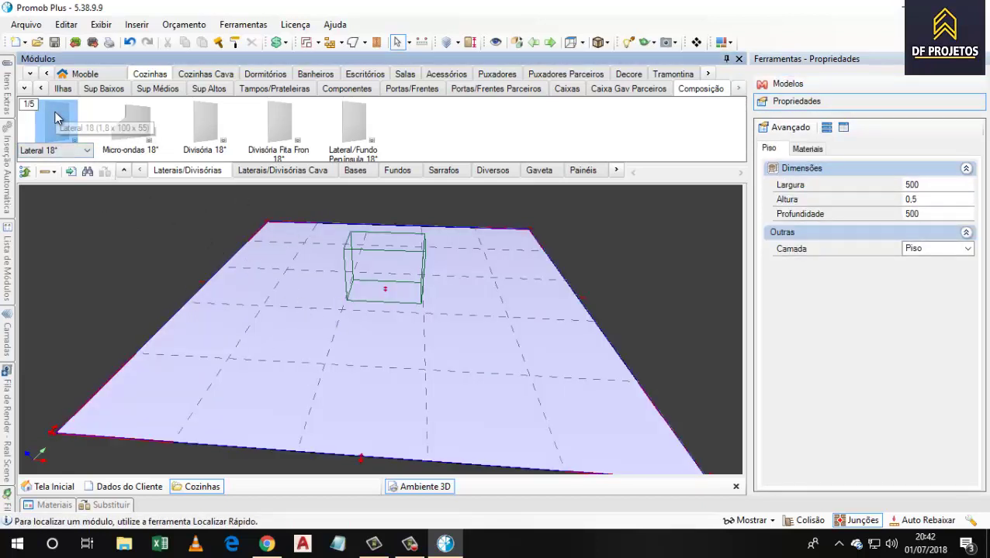
left_click(381, 312)
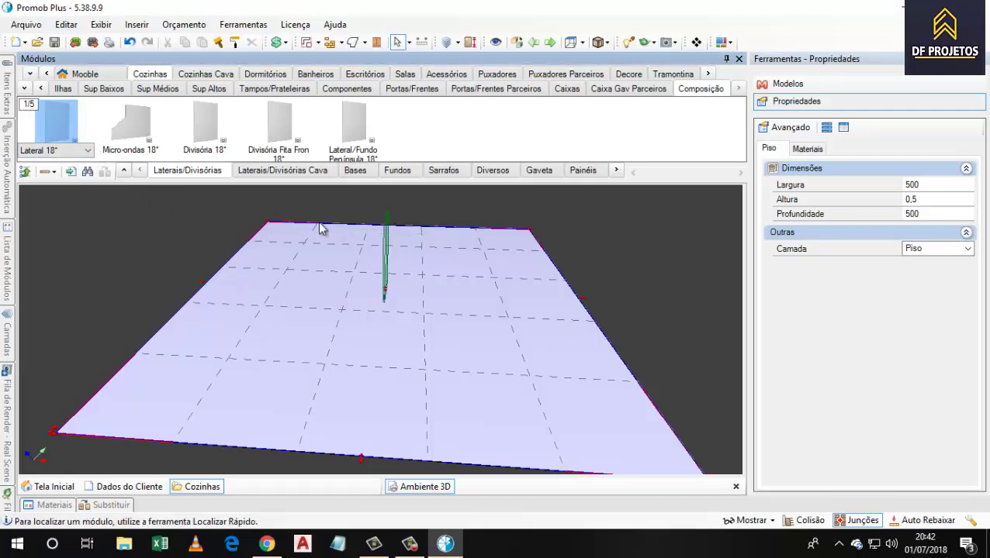
double_click(56, 125)
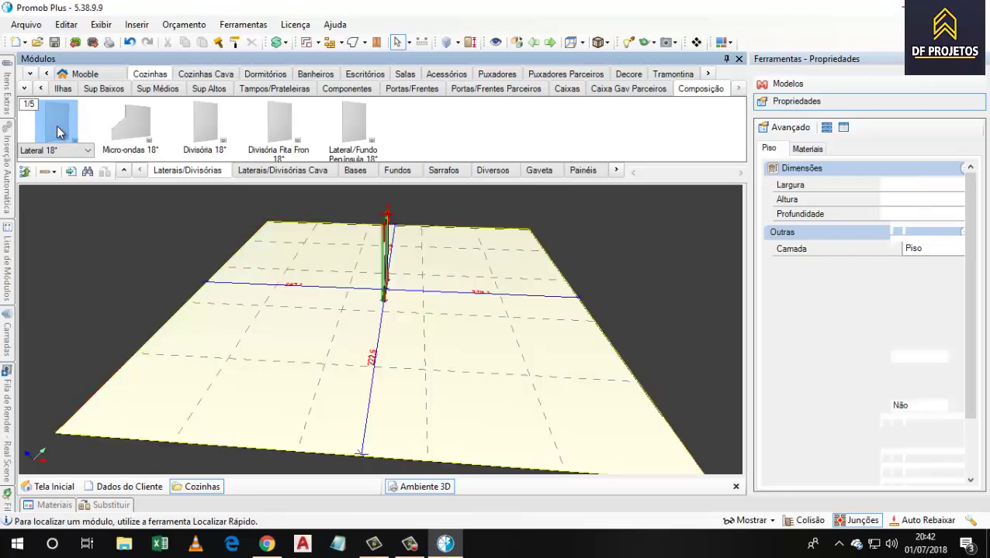
middle_click_drag(273, 269, 155, 293)
scroll(314, 354, "up", 5)
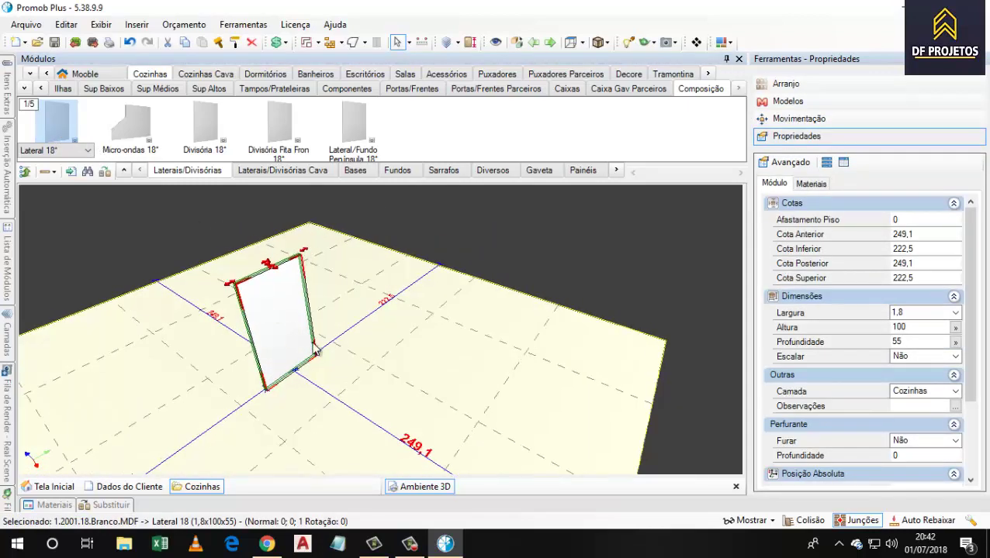
- Move the side panel across the floor to a Cota Anterior of about 238,55 and a Cota Inferior of about 201,76
middle_click_drag(315, 353, 307, 351, "shift")
scroll(318, 349, "down", 5)
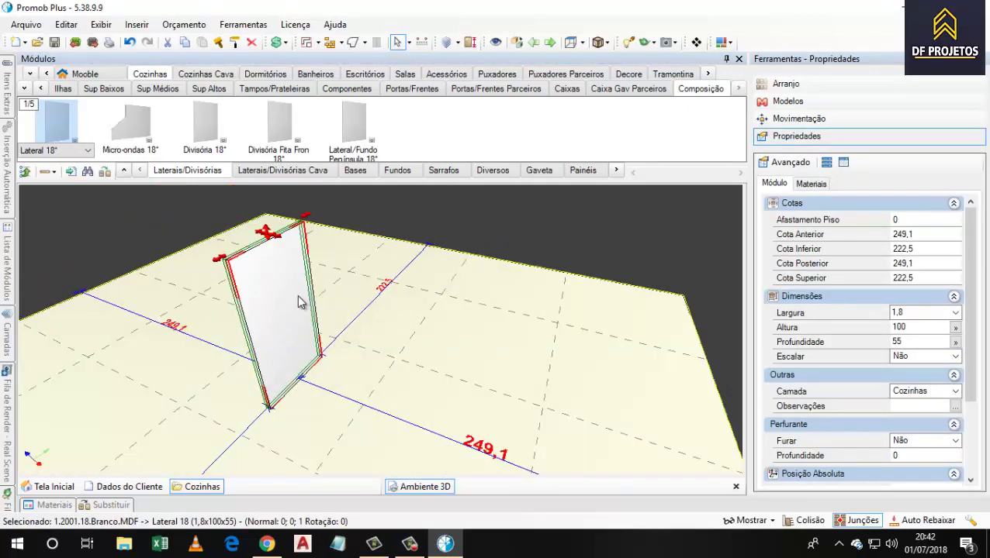
left_click_drag(326, 313, 229, 289)
scroll(309, 346, "down", 2)
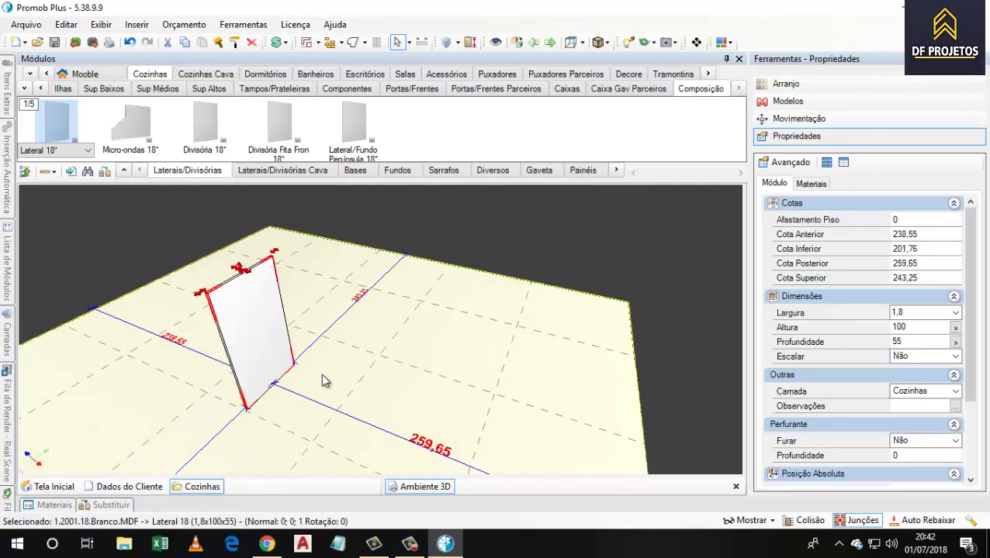
middle_click_drag(323, 379, 335, 350)
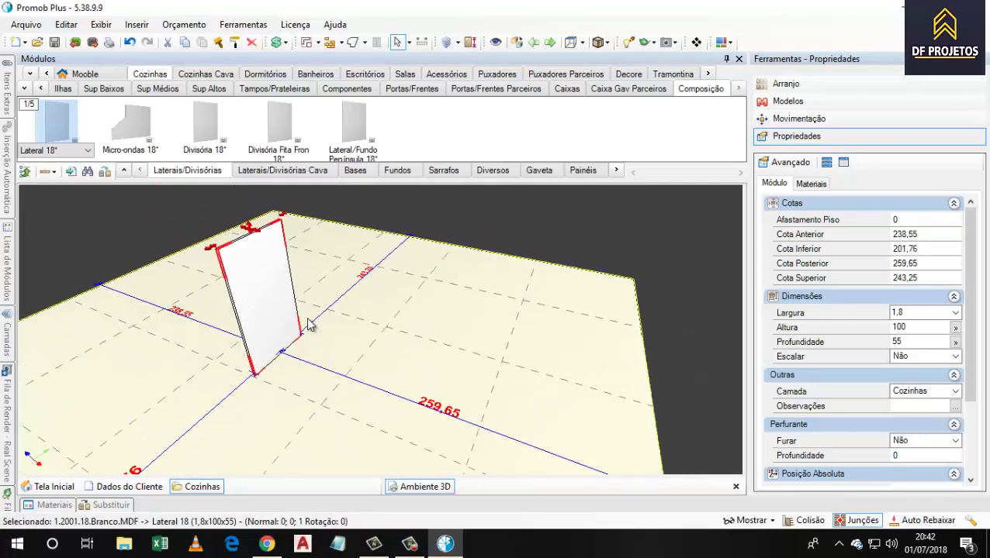
- Set the side panel's width to 1,8 and its height to 75
left_click(899, 313)
left_click(956, 313)
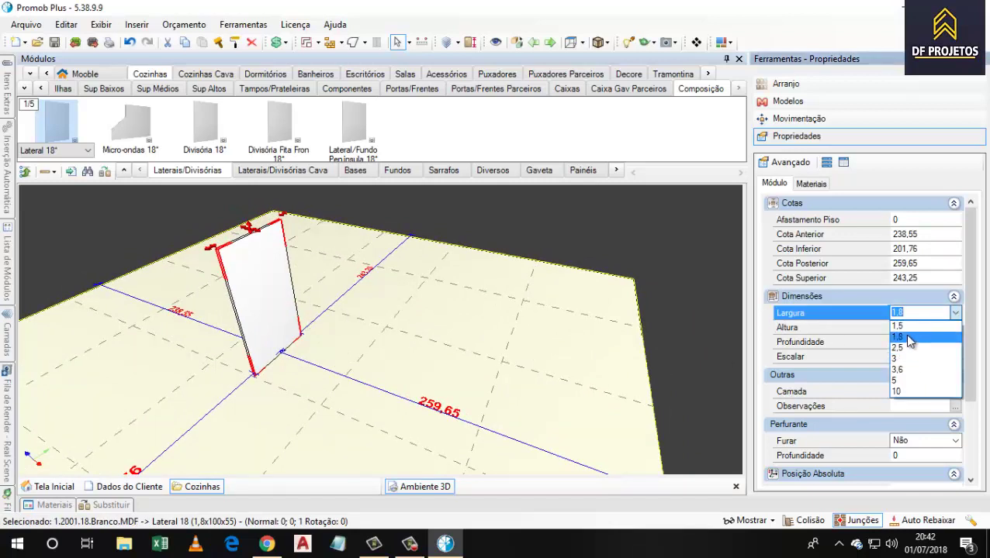
left_click(898, 358)
left_click(907, 326)
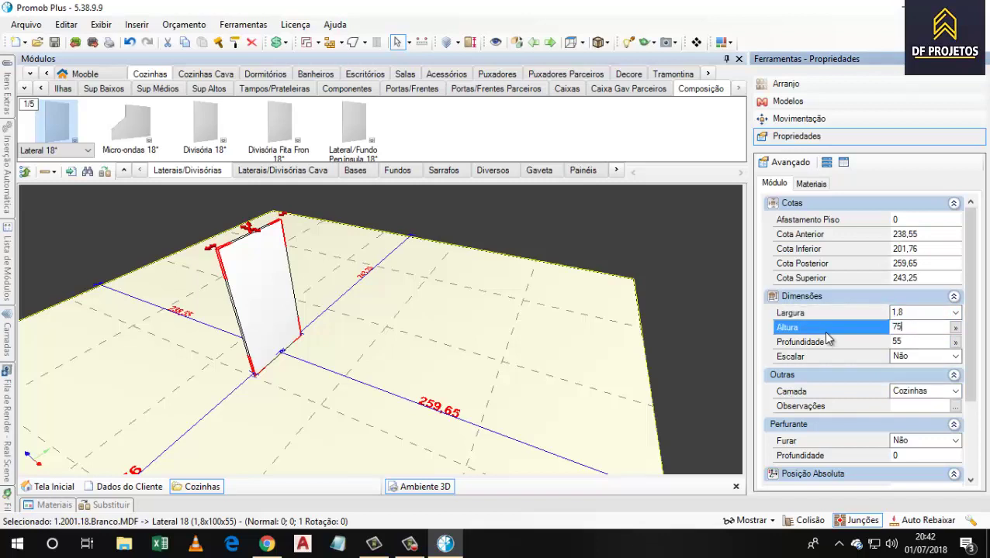
type("75")
key("Return")
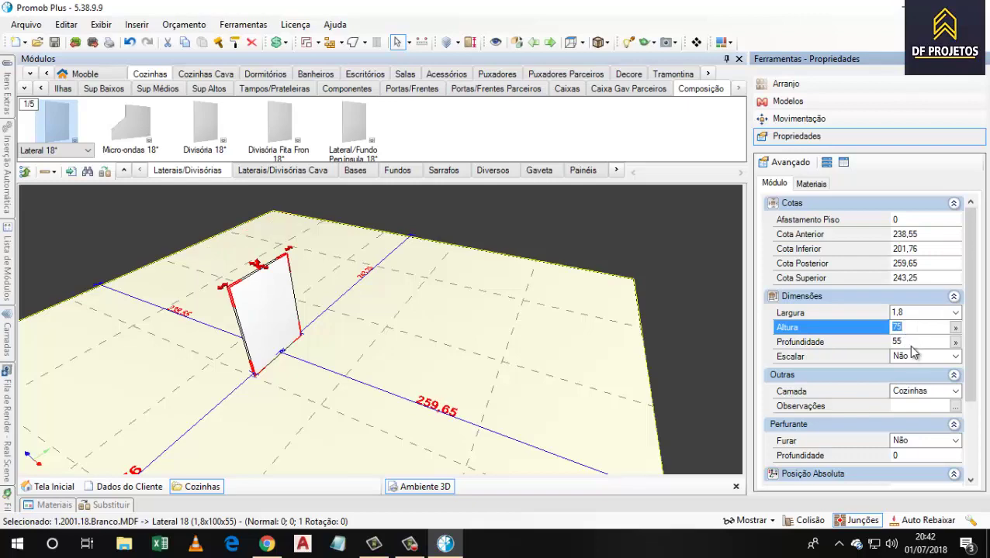
- Duplicate the side panel with a linear array of 2 items in the positive X direction, spaced 100 apart
middle_click_drag(294, 360, 264, 326)
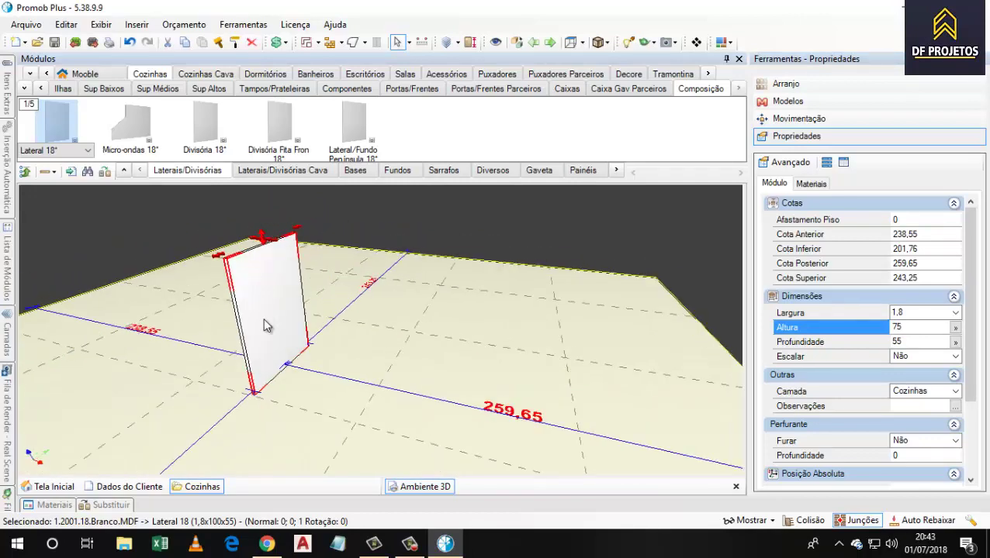
left_click(265, 320)
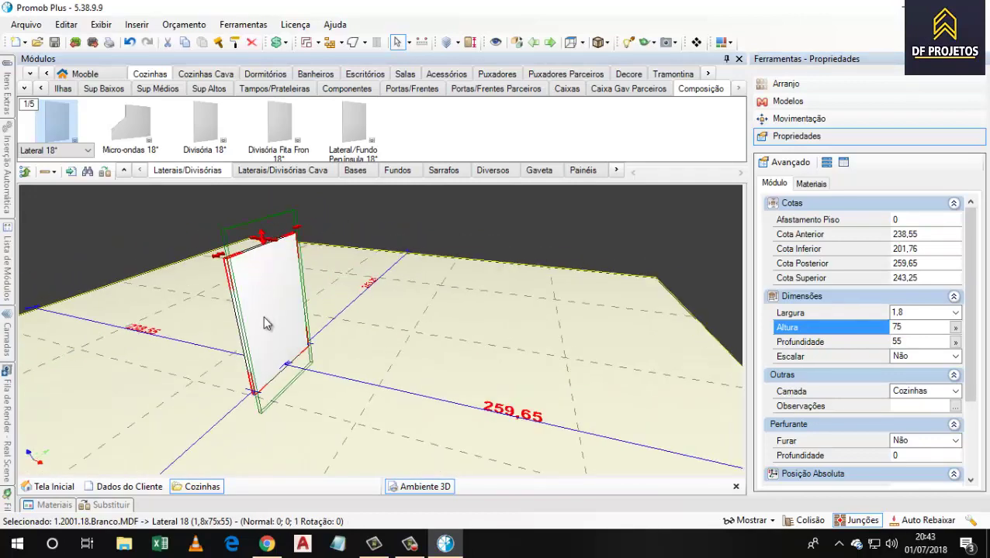
left_click(786, 85)
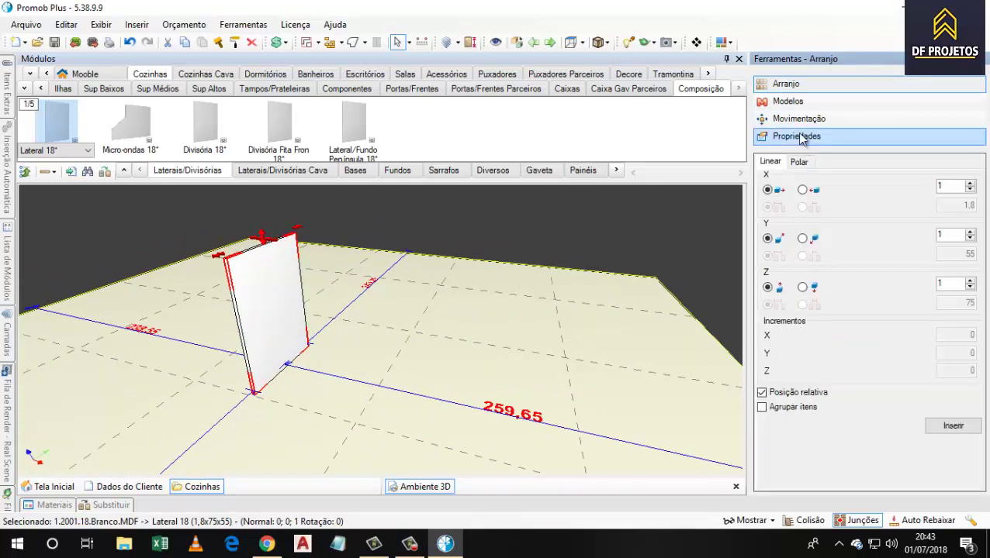
left_click(941, 187)
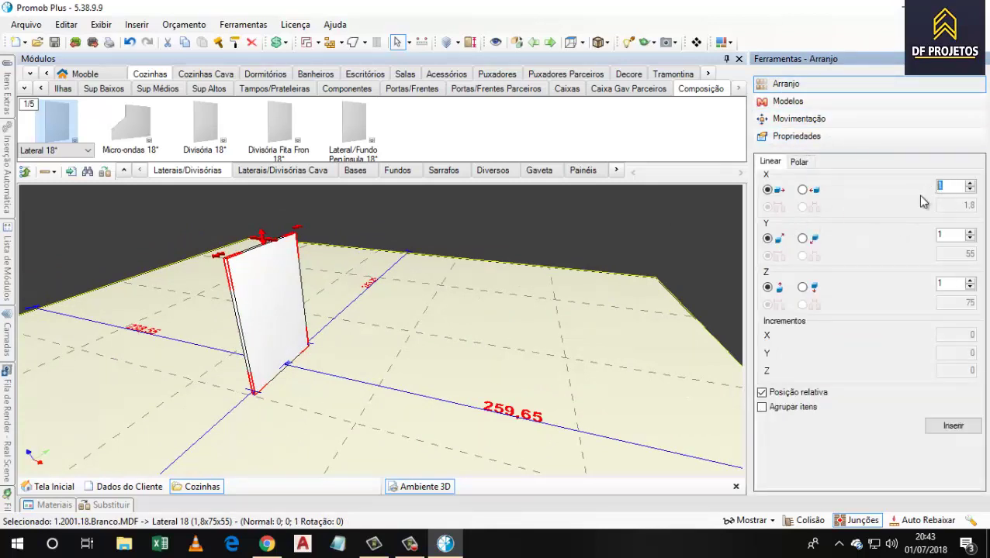
type("2")
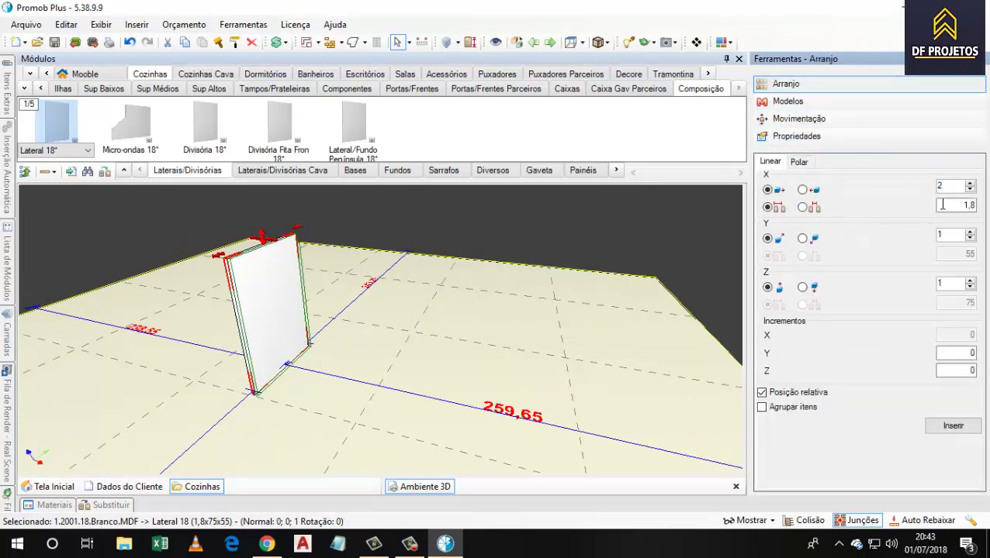
left_click(804, 208)
left_click(767, 208)
double_click(967, 205)
type("100")
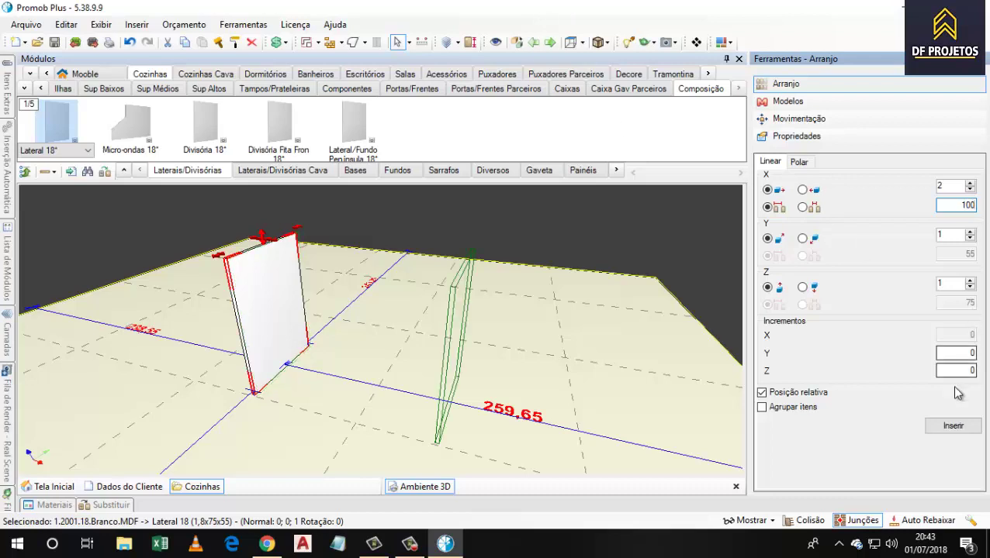
left_click(955, 426)
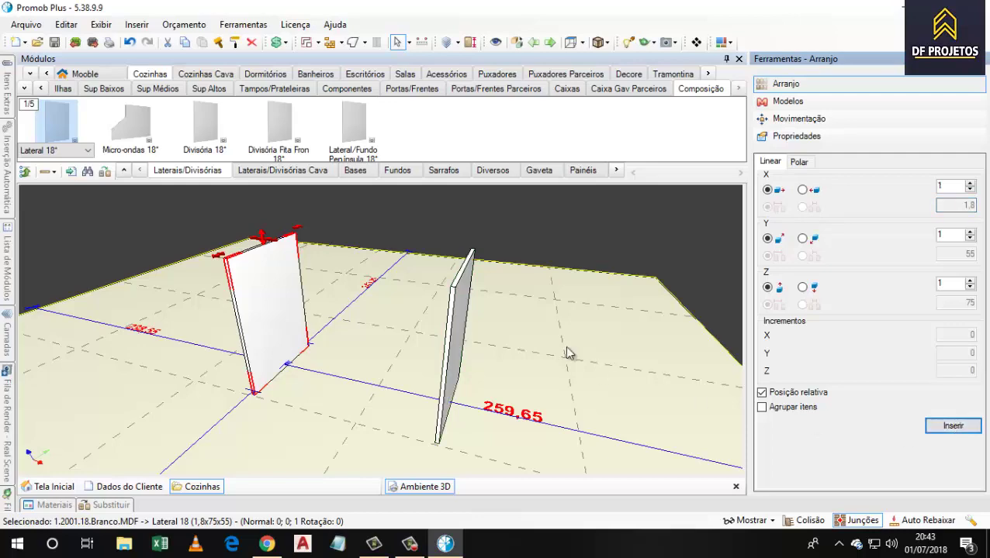
- Select the copied side panel at the positive X end of the pair
scroll(508, 318, "down", 5)
scroll(523, 343, "up", 5)
middle_click_drag(523, 342, 481, 336)
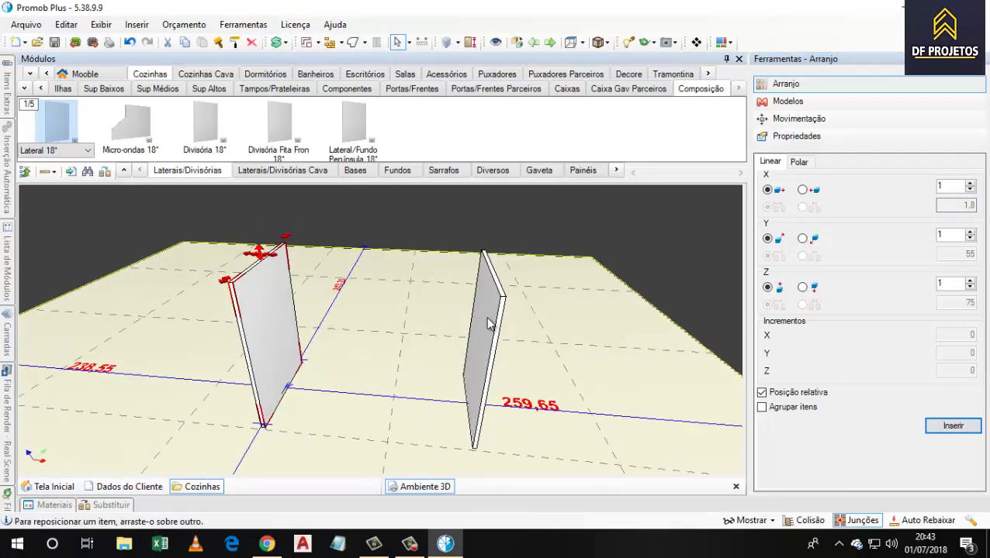
left_click(481, 336)
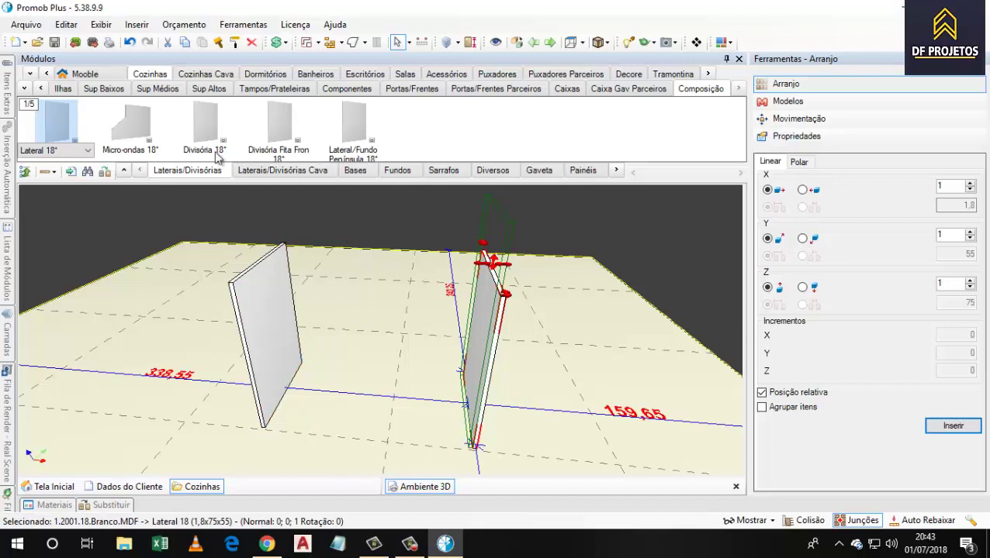
left_click(396, 171)
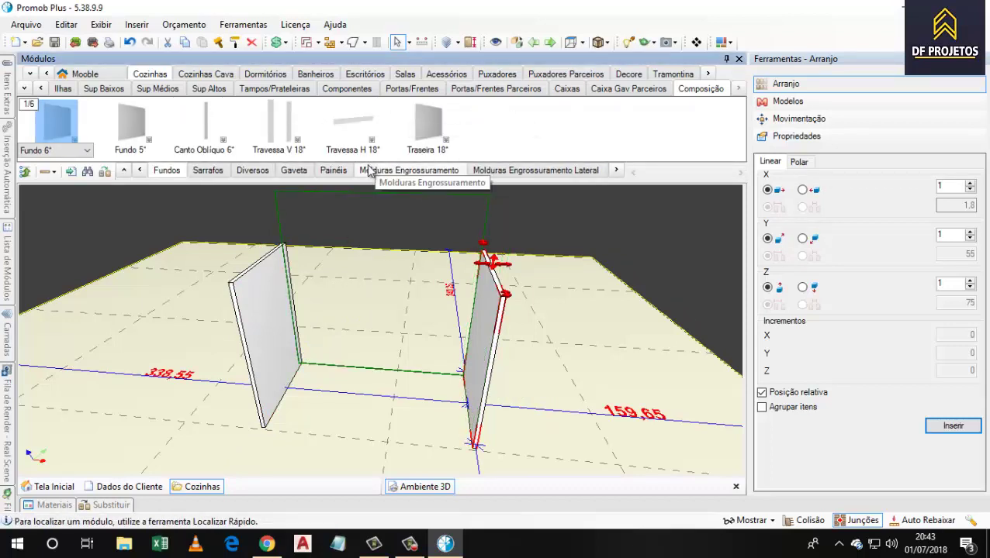
left_click(140, 170)
left_click(139, 170)
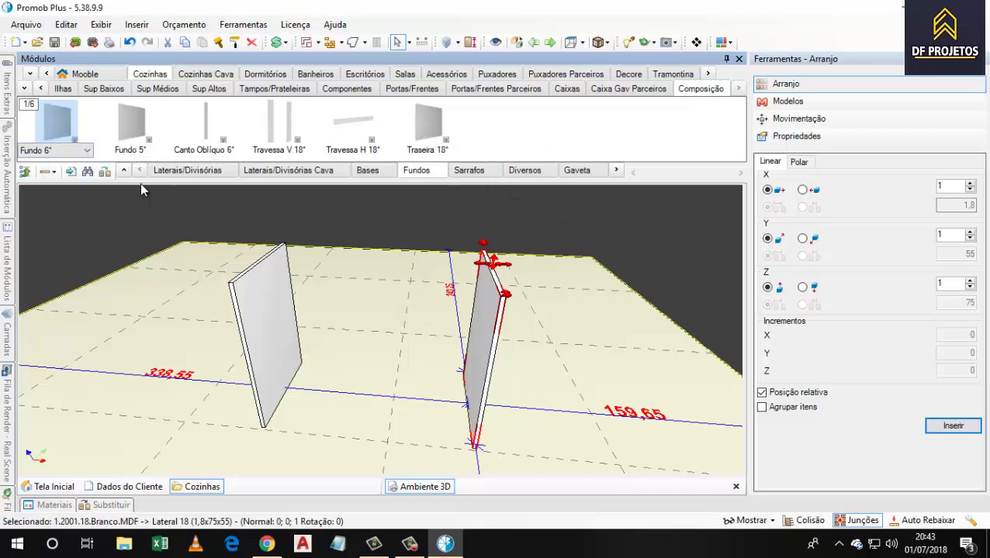
left_click(206, 174)
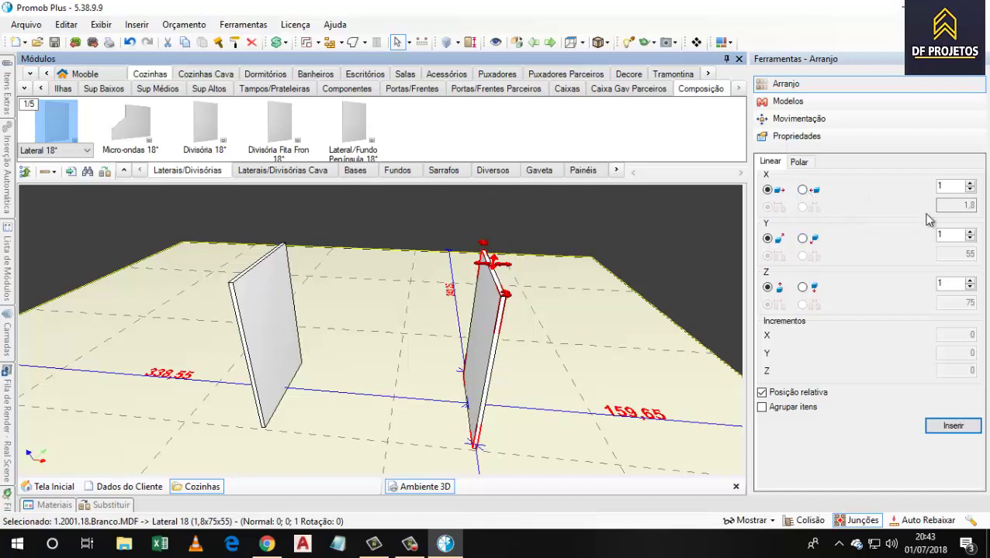
- Duplicate the selected copy with a linear array of 2 items along X at 1,8 spacing, then select the new adjoining panel
double_click(949, 187)
type("2")
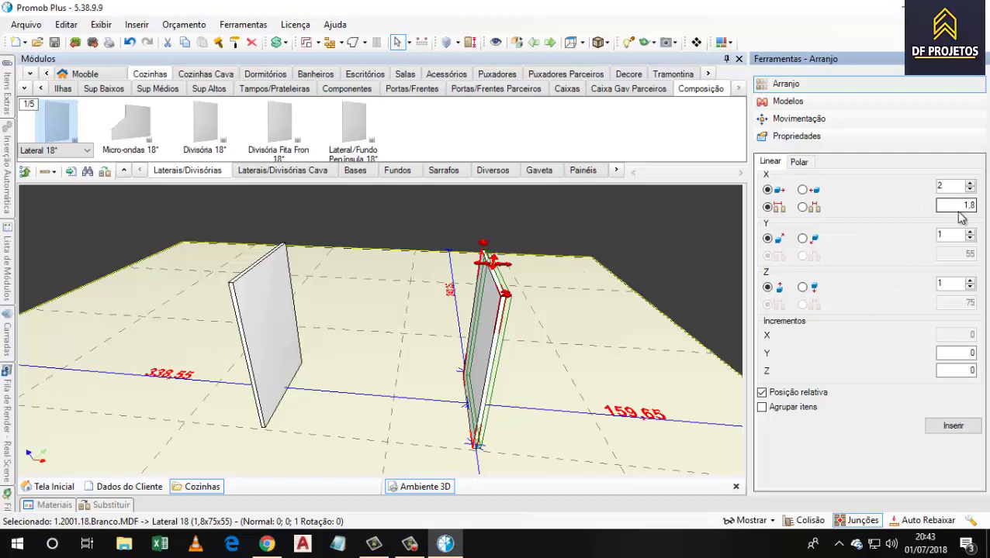
left_click(952, 426)
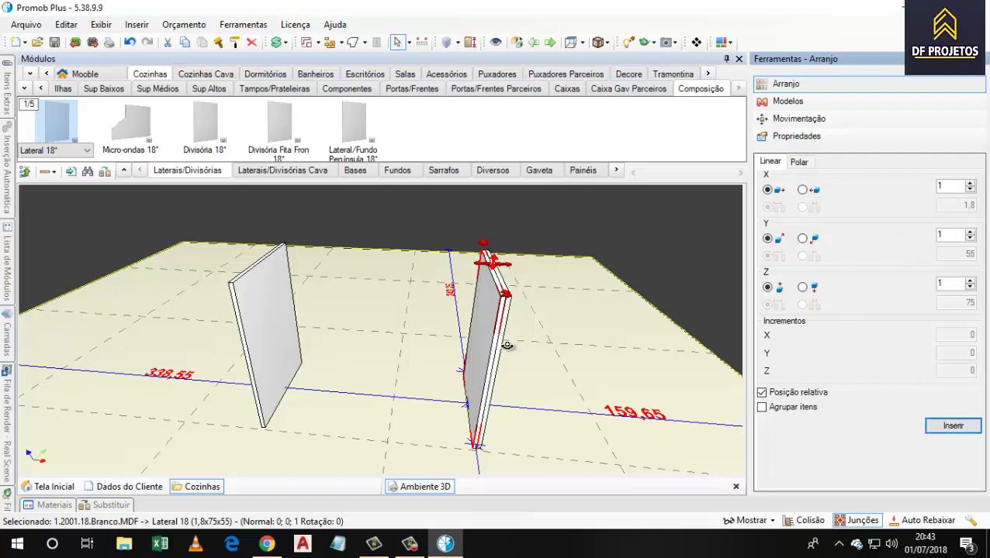
middle_click_drag(508, 346, 453, 324)
left_click(416, 290)
middle_click_drag(384, 340, 465, 380)
scroll(448, 322, "up", 3)
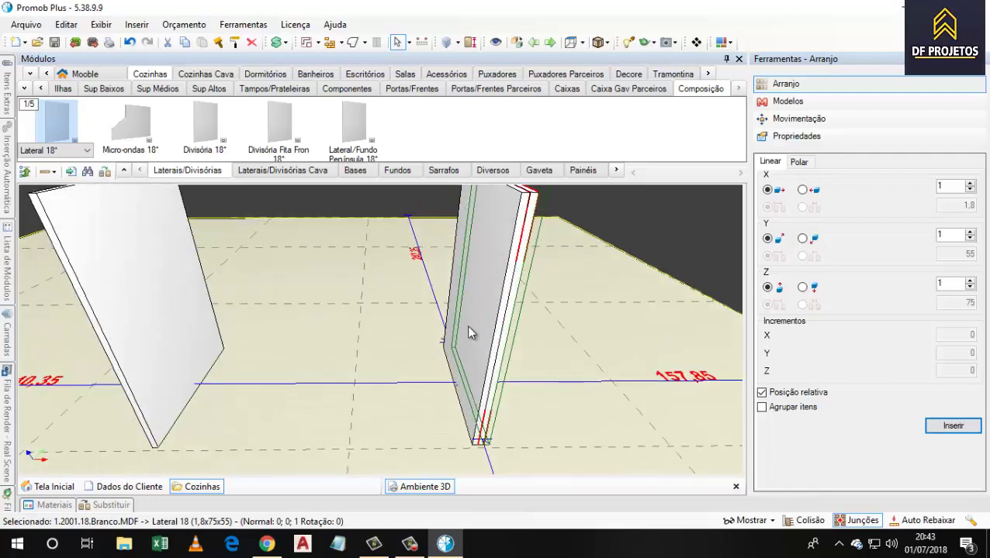
scroll(336, 341, "down", 2)
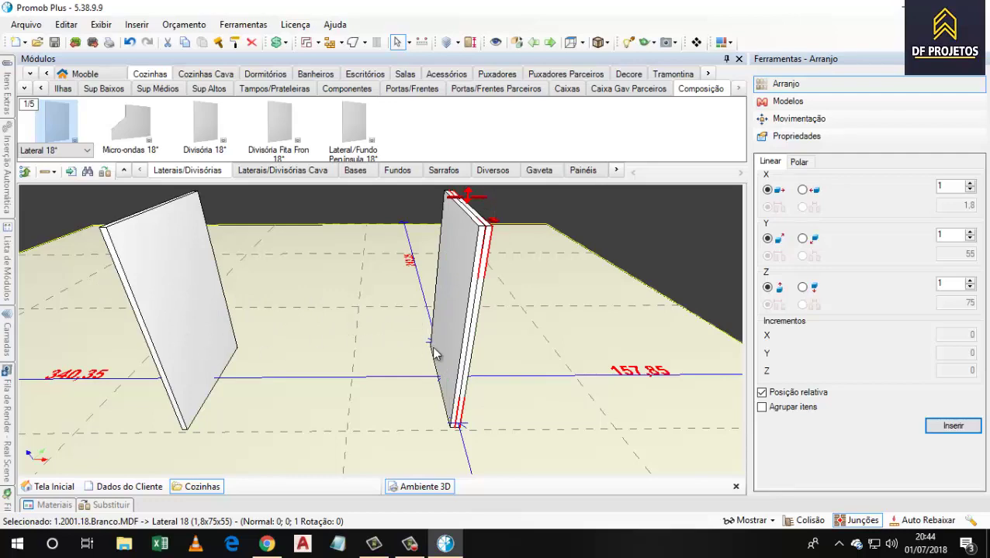
middle_click_drag(497, 348, 426, 267)
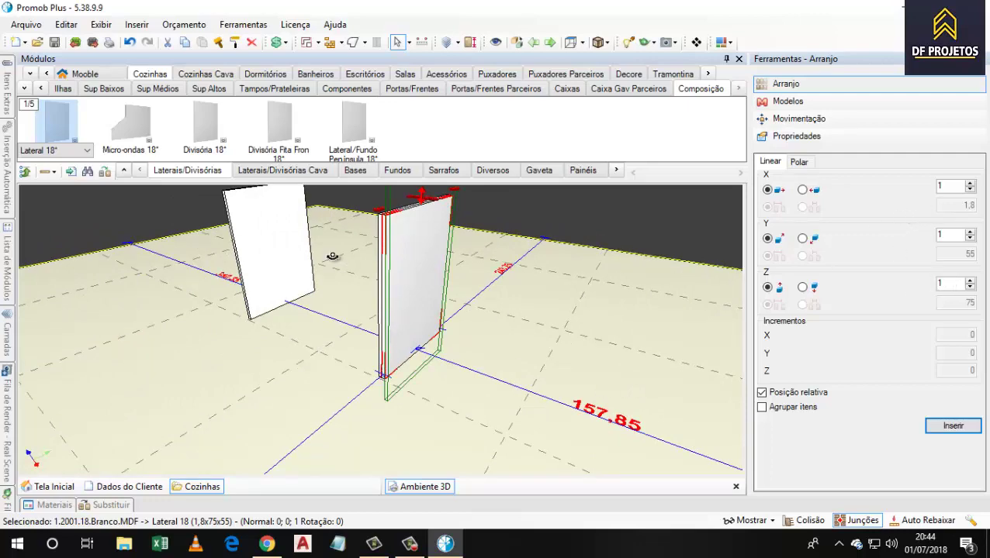
middle_click_drag(332, 256, 351, 301)
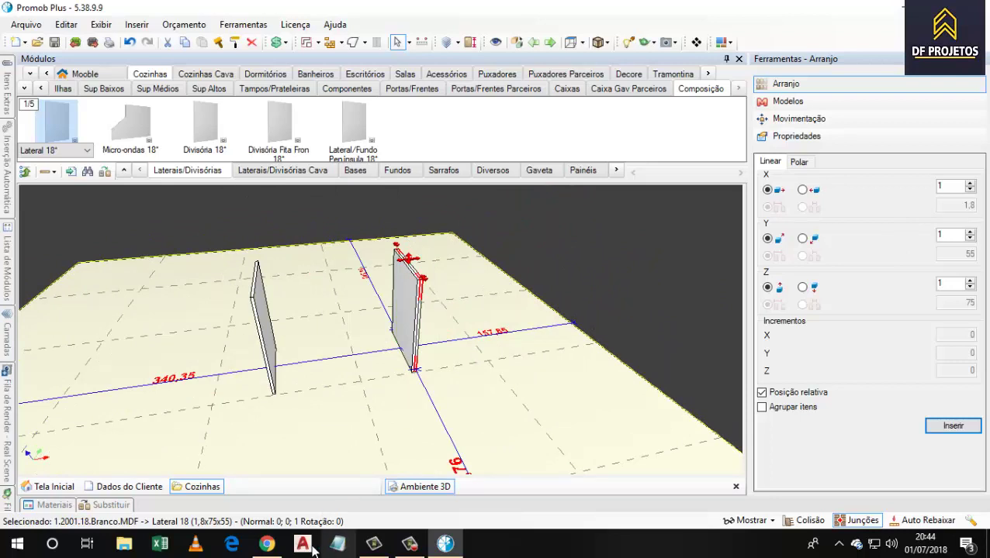
- Switch to the Windows Calculator, multiply 1,8 by 2 and subtract 100 from the result, then return to Promob
left_click(56, 545)
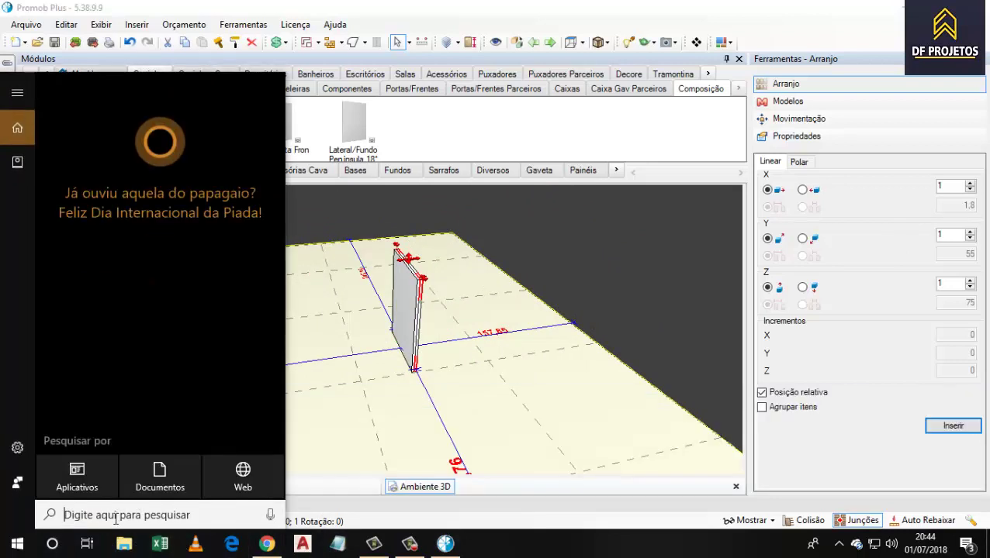
type("cal")
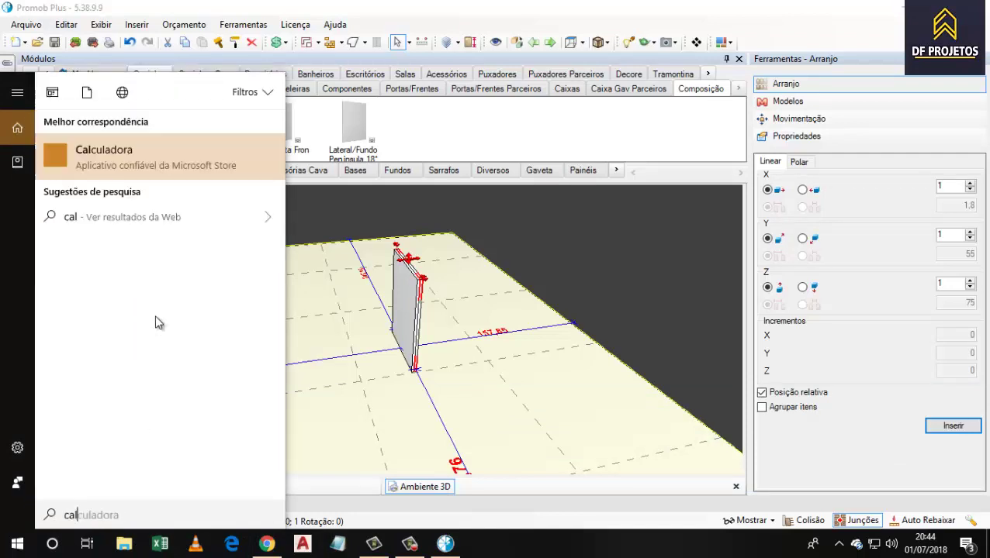
left_click(176, 162)
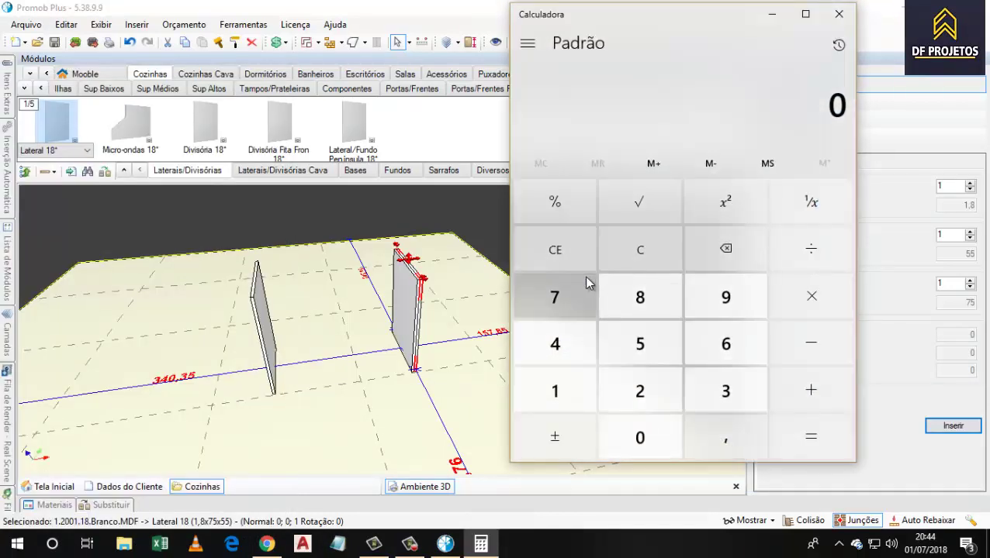
type("1,8")
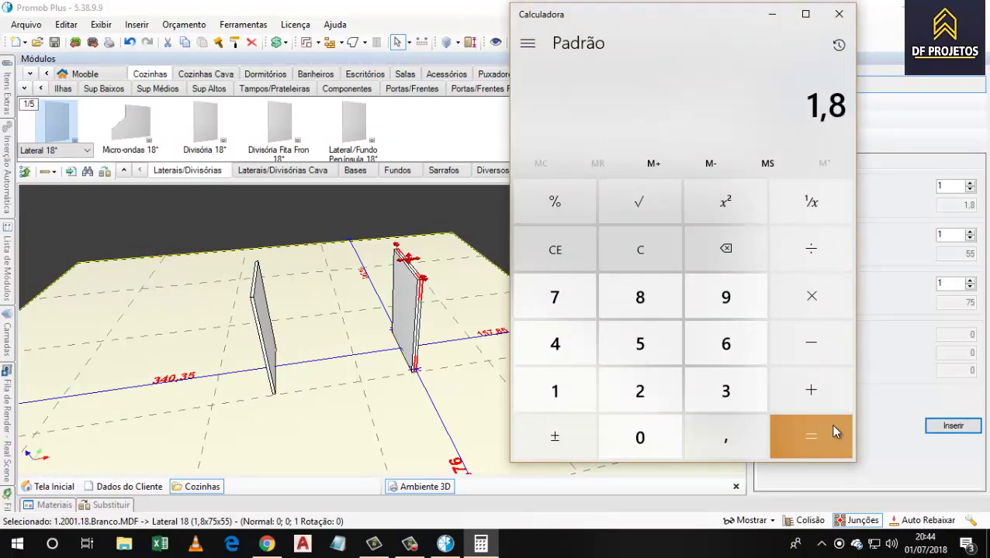
type("*2")
key("Return")
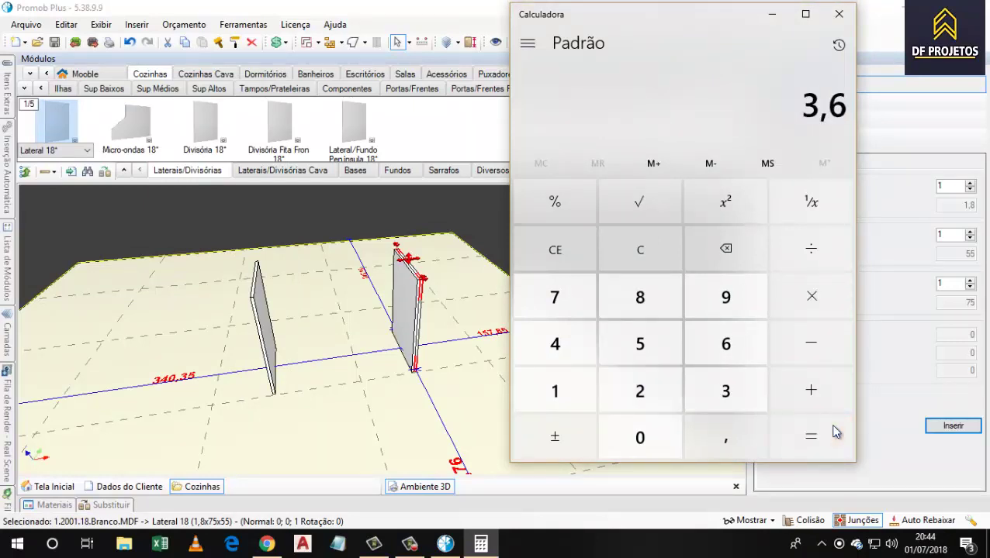
type("-100")
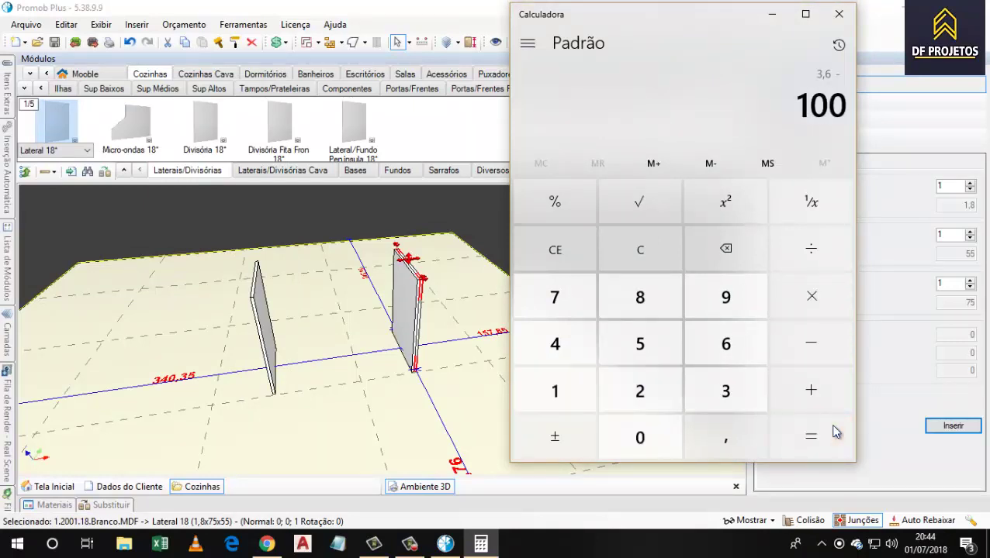
key("Return")
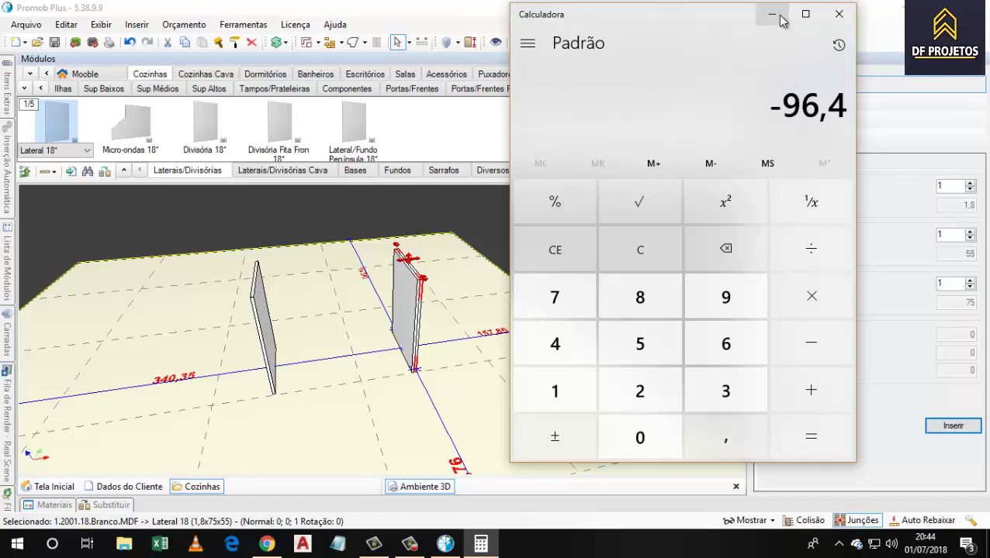
left_click(772, 14)
- Set the height of the outer adjoining panel at the positive X end to 96,4
right_click_drag(628, 260, 320, 245)
middle_click_drag(318, 245, 524, 325)
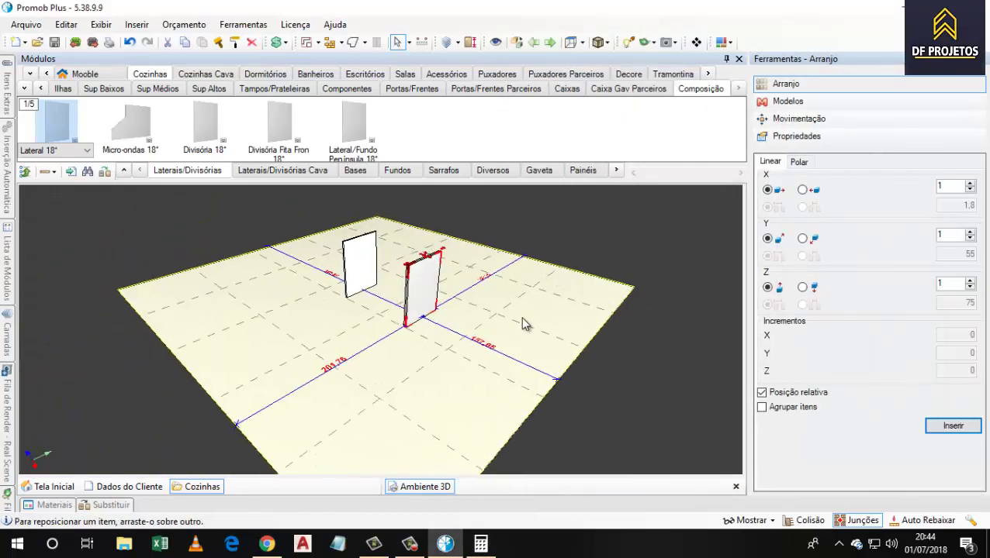
scroll(407, 287, "up", 4)
left_click(413, 277)
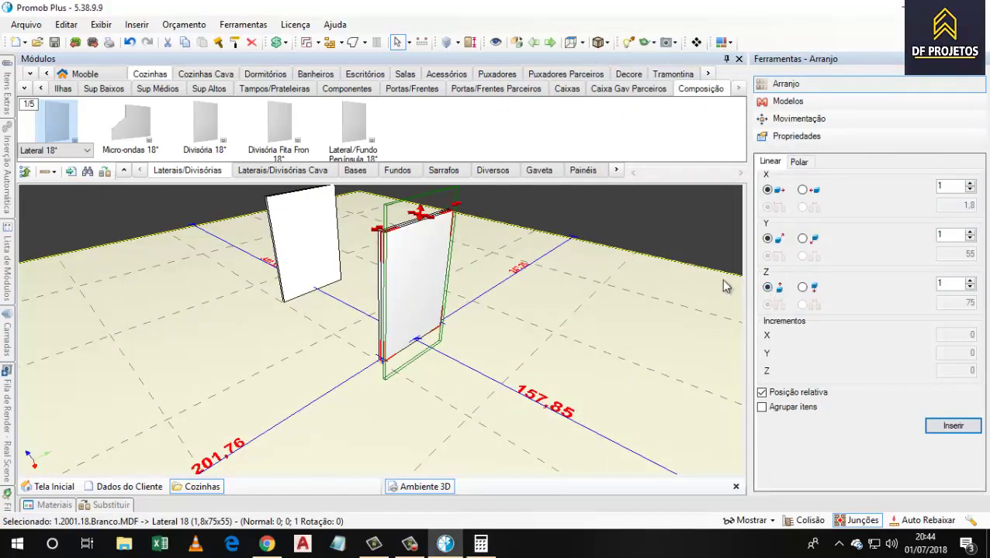
left_click(822, 137)
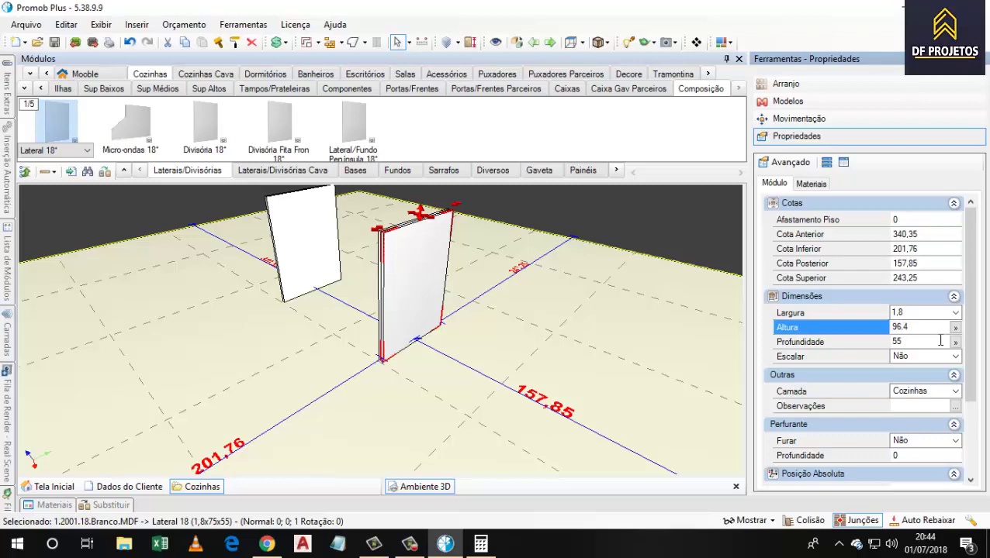
key("Return")
- Rotate the 96,4-high panel by 90 degrees in the positive Y direction about its centre so it lies horizontally
mouse_move(490, 348)
middle_mouse_down()
mouse_move(532, 349)
mouse_move(506, 347)
middle_mouse_up()
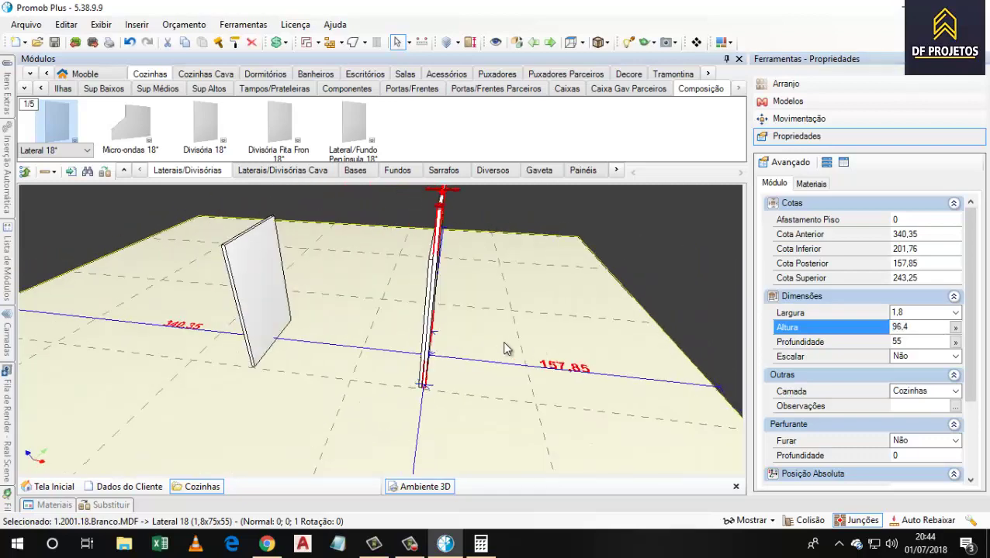
scroll(470, 333, "up", 2)
right_click_drag(447, 281, 371, 276)
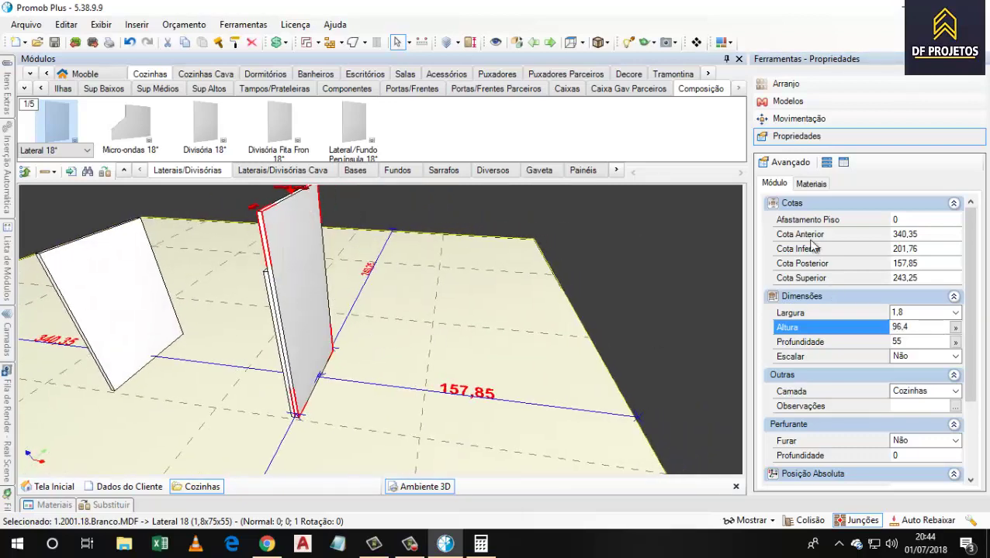
left_click(798, 120)
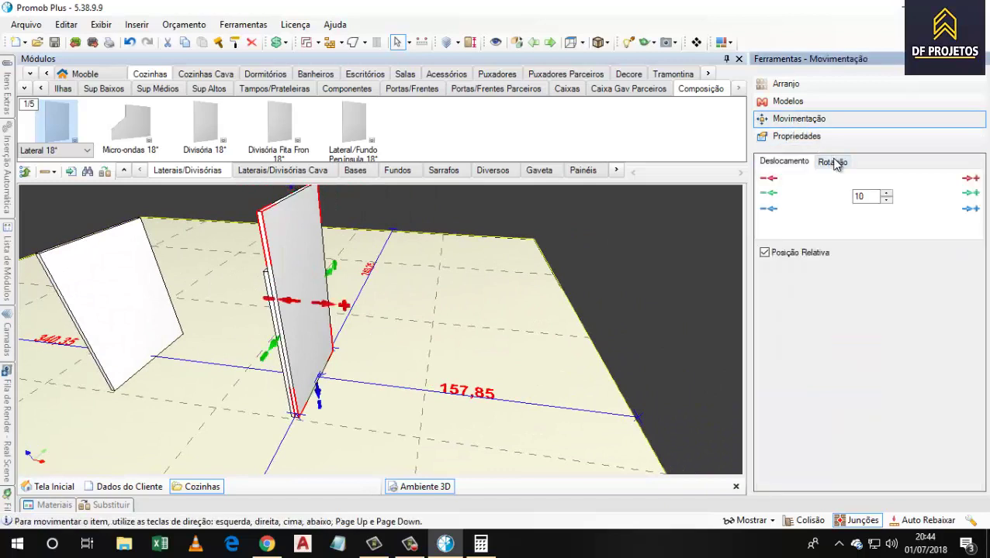
left_click(833, 162)
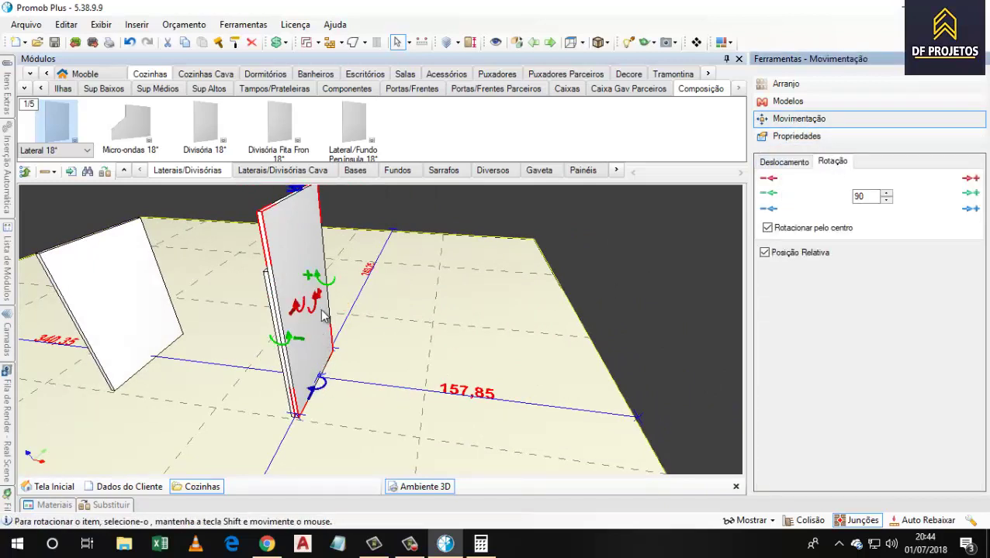
left_click(969, 193)
middle_click_drag(425, 346, 505, 406)
left_click(537, 388)
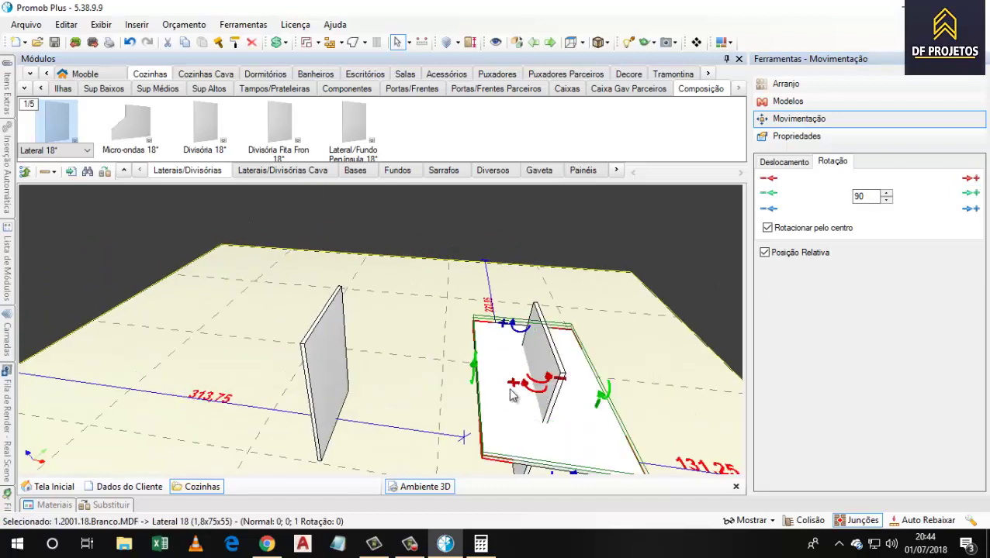
left_click(542, 382)
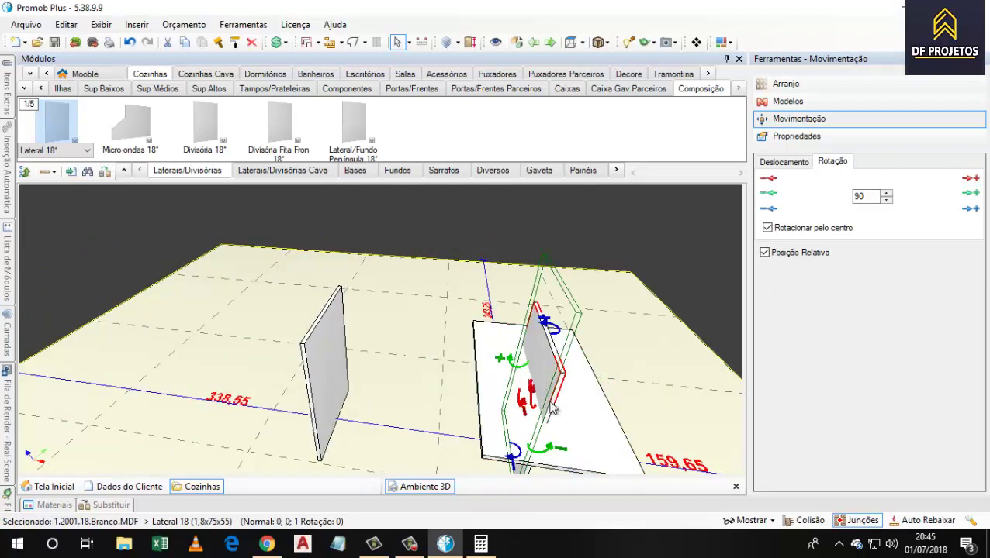
key("ctrl+z")
- Select the horizontal panel and open the Reposicionar window relative to the side panel it crosses
scroll(566, 405, "down", 1)
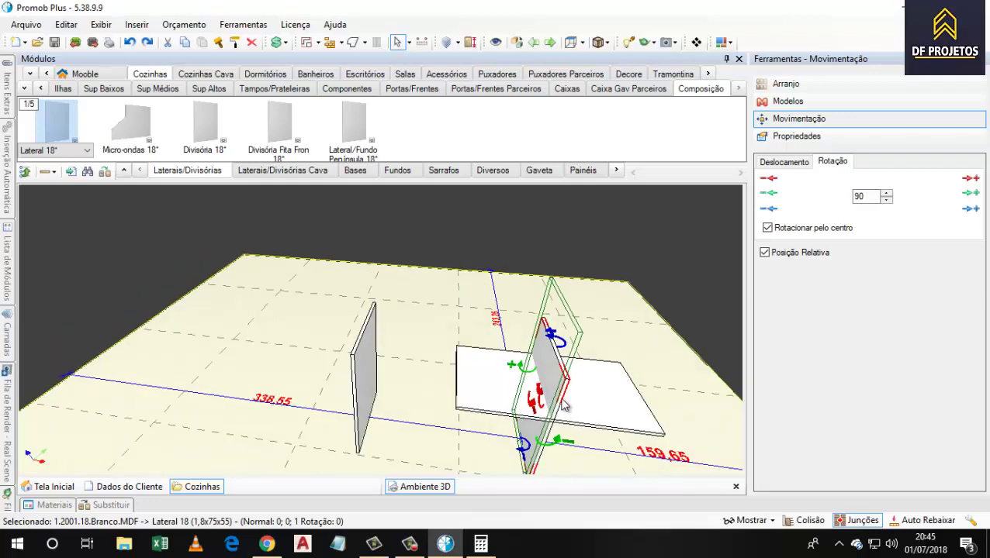
middle_click_drag(563, 405, 373, 310)
scroll(375, 315, "up", 2)
right_click_drag(425, 353, 475, 380)
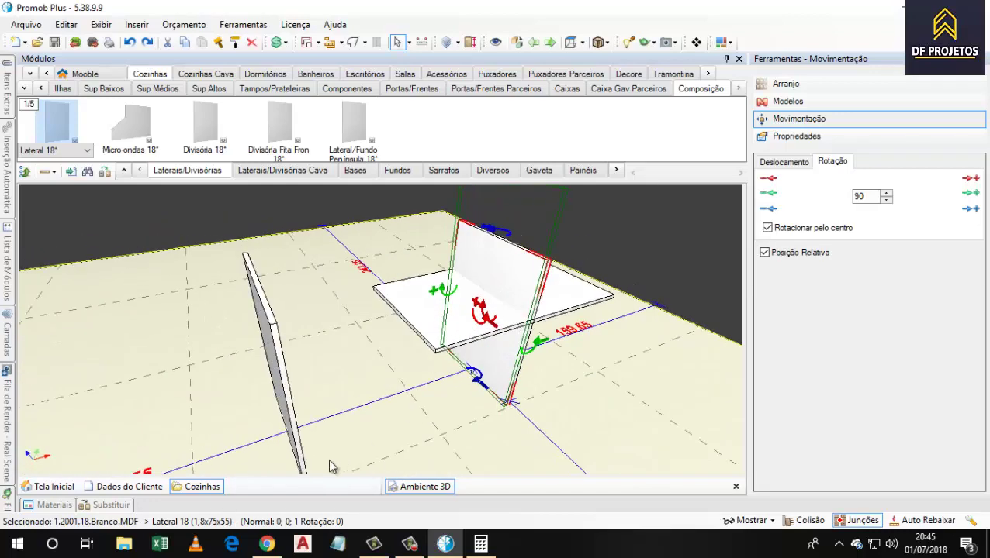
left_click(440, 315)
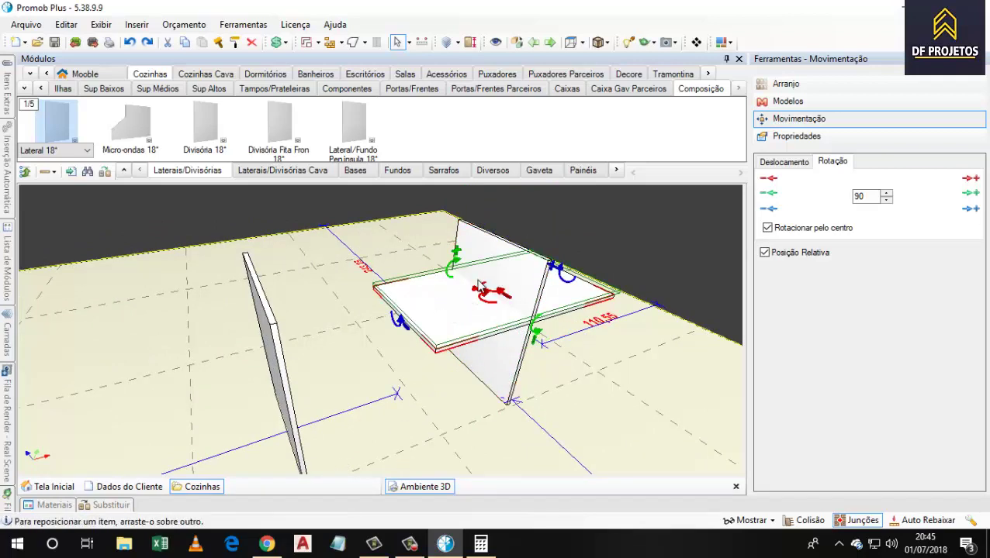
double_click(481, 250)
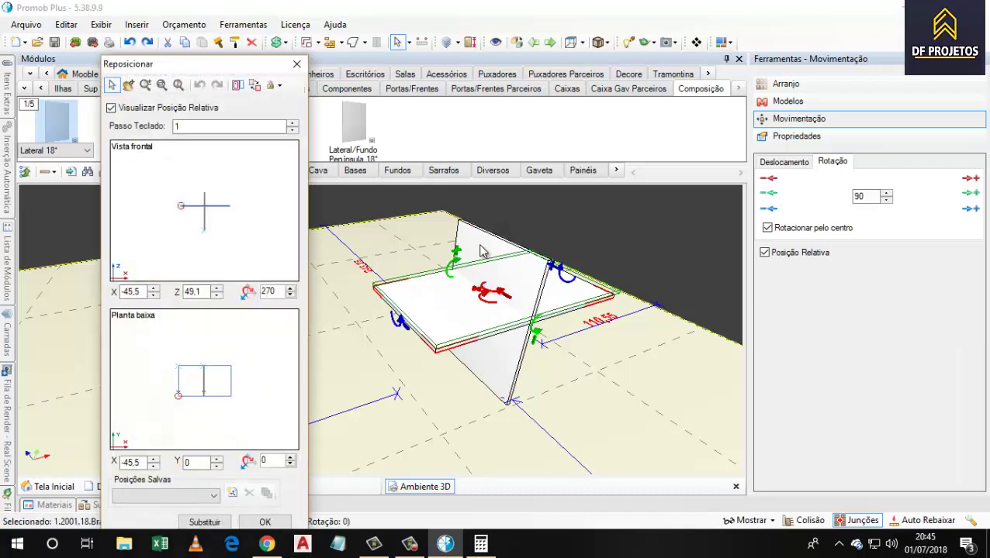
- In the front view, snap the horizontal panel's positive X end corner to the side panel's lower inner corner, at X -96,4 and Z 1,8
scroll(135, 203, "up", 2)
mouse_move(183, 205)
middle_mouse_down()
mouse_move(130, 203)
mouse_move(164, 209)
middle_mouse_up()
scroll(158, 210, "up", 1)
scroll(195, 396, "up", 3)
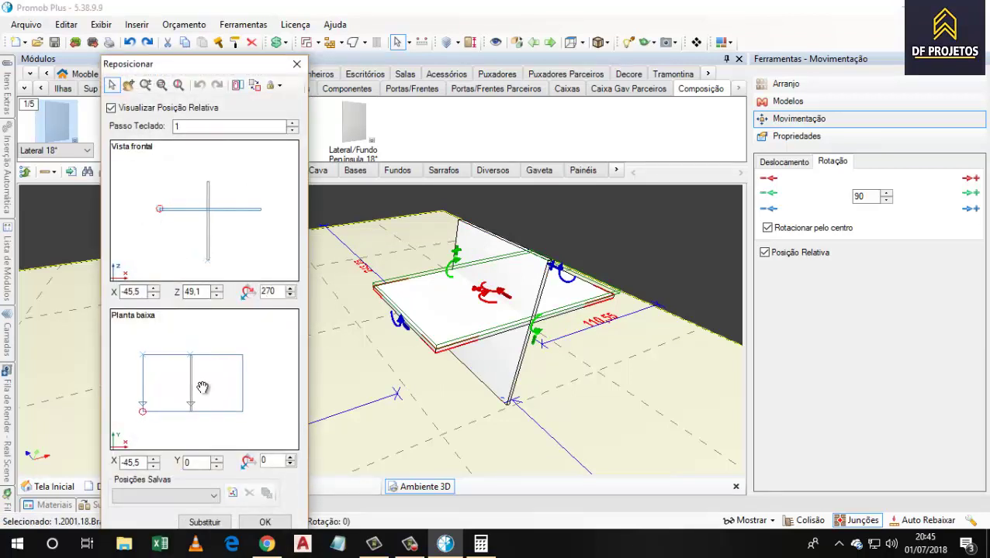
scroll(204, 390, "down", 1)
scroll(209, 211, "up", 2)
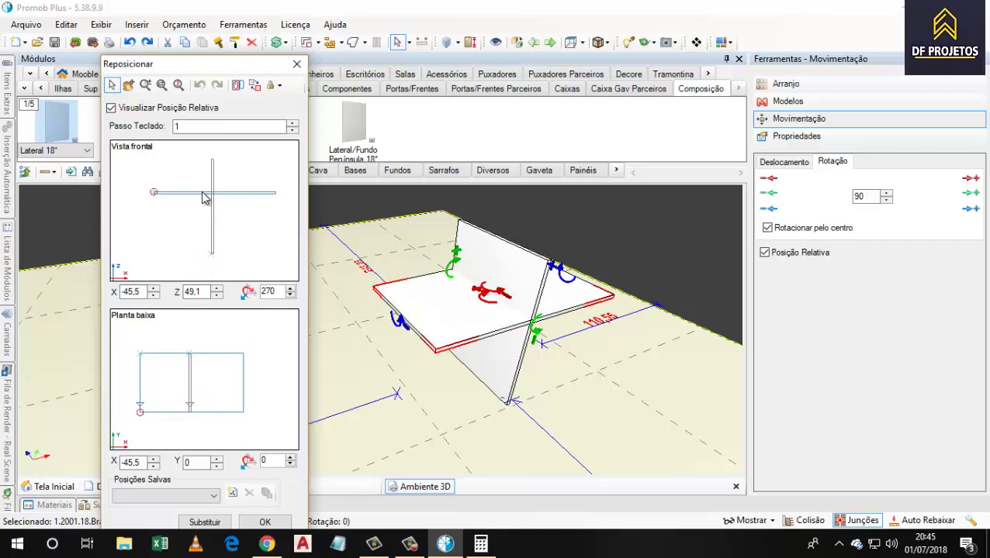
scroll(202, 198, "up", 1)
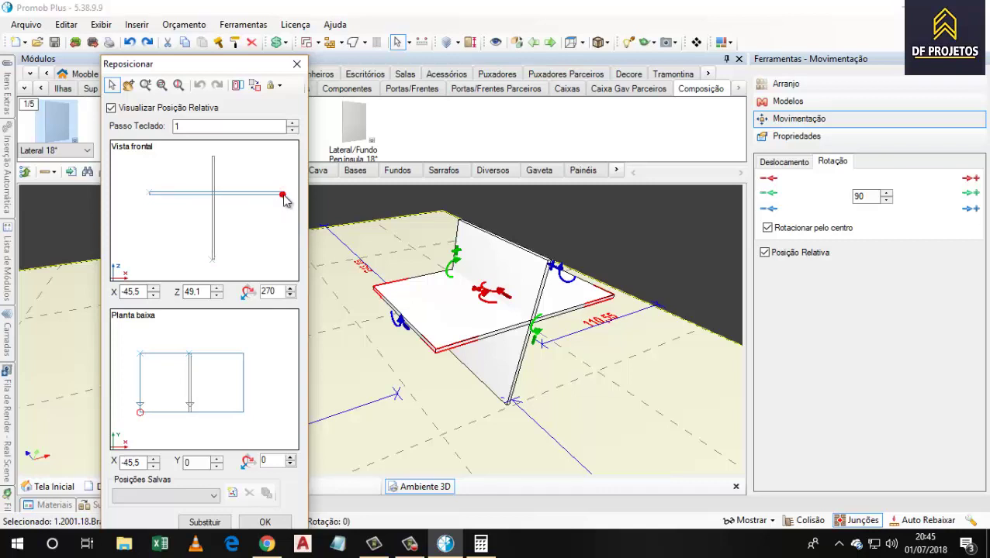
left_click_drag(285, 199, 214, 266)
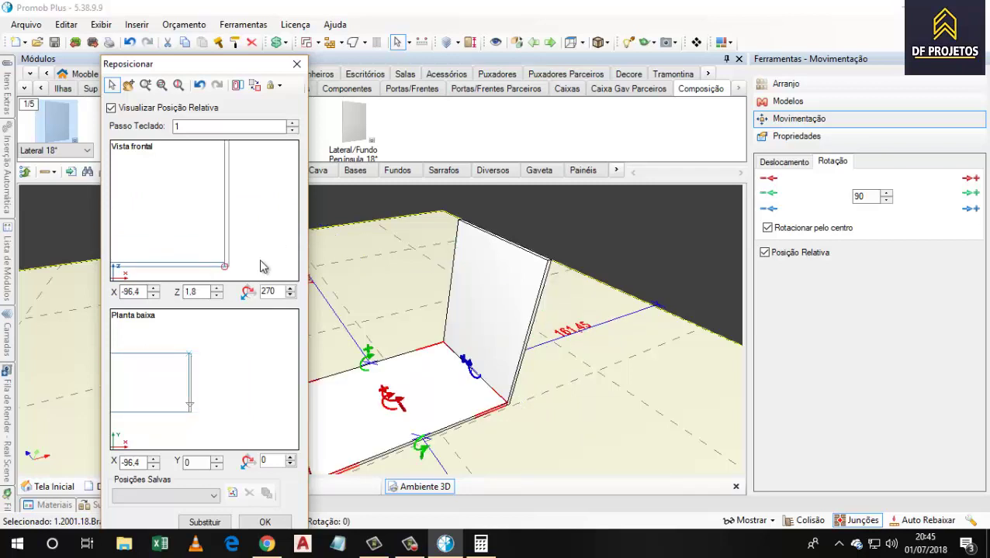
- Check the corner joint closely in the front view and confirm the horizontal panel's repositioning
left_click(145, 84)
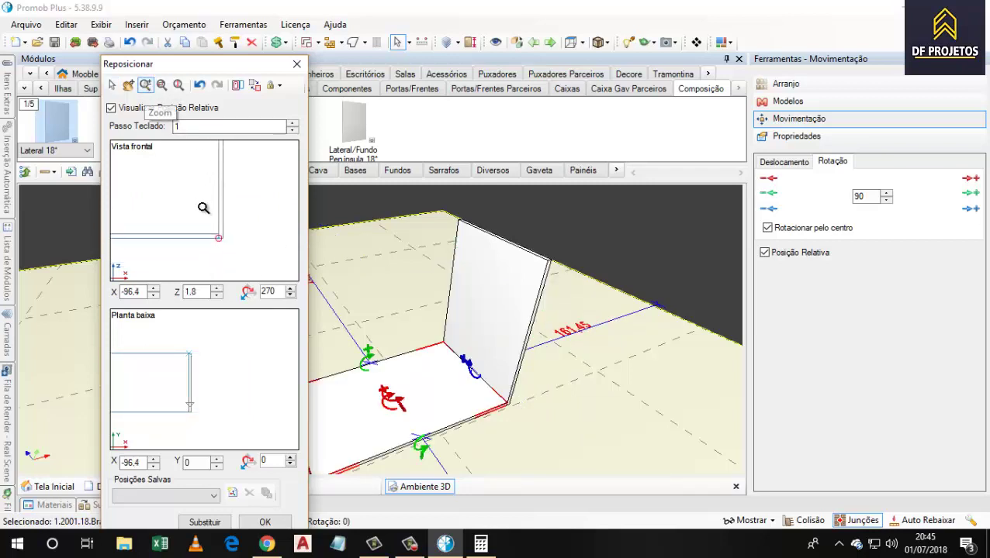
left_click_drag(195, 217, 245, 263)
left_click(163, 84)
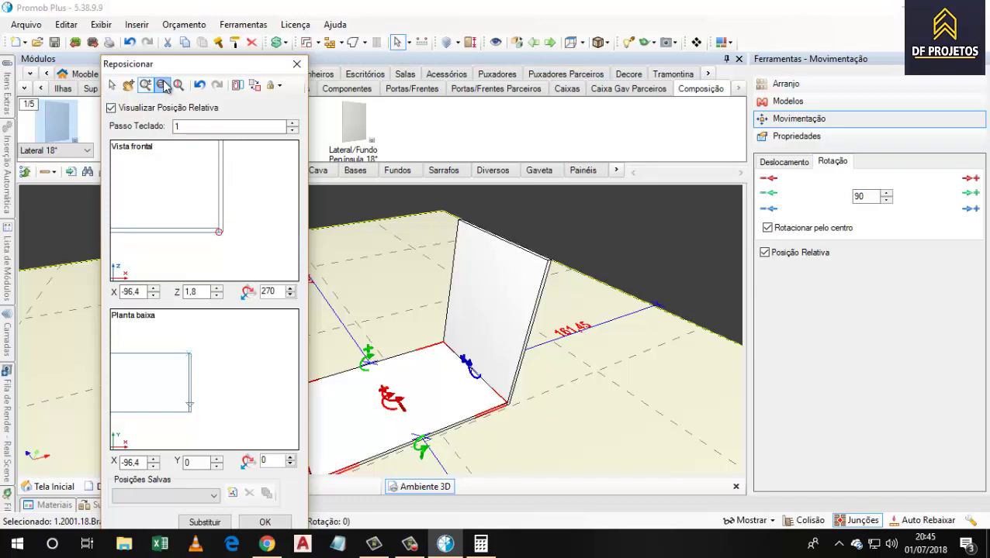
left_click_drag(195, 214, 242, 251)
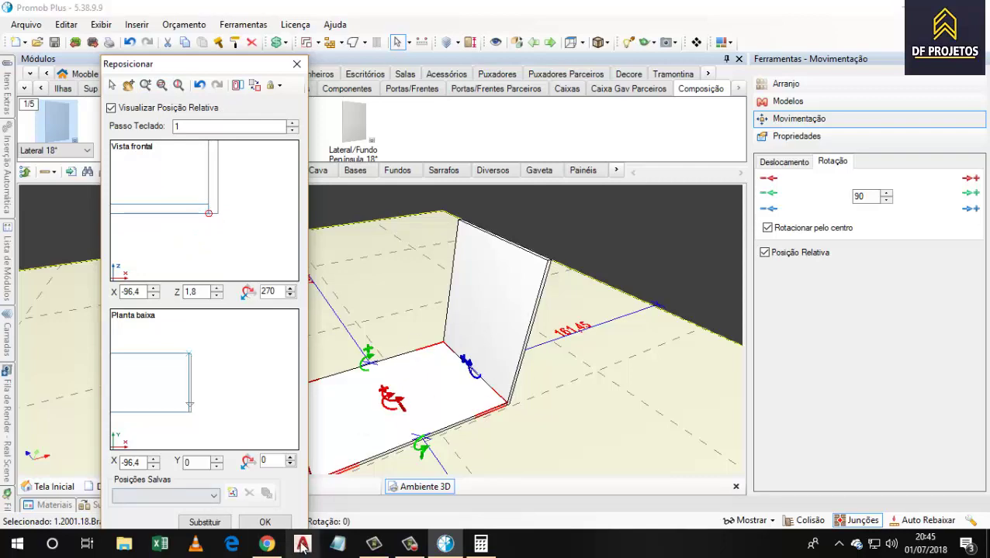
left_click(274, 521)
- Examine how the base panel meets both side panels and open the base panel's properties
scroll(355, 402, "down", 1)
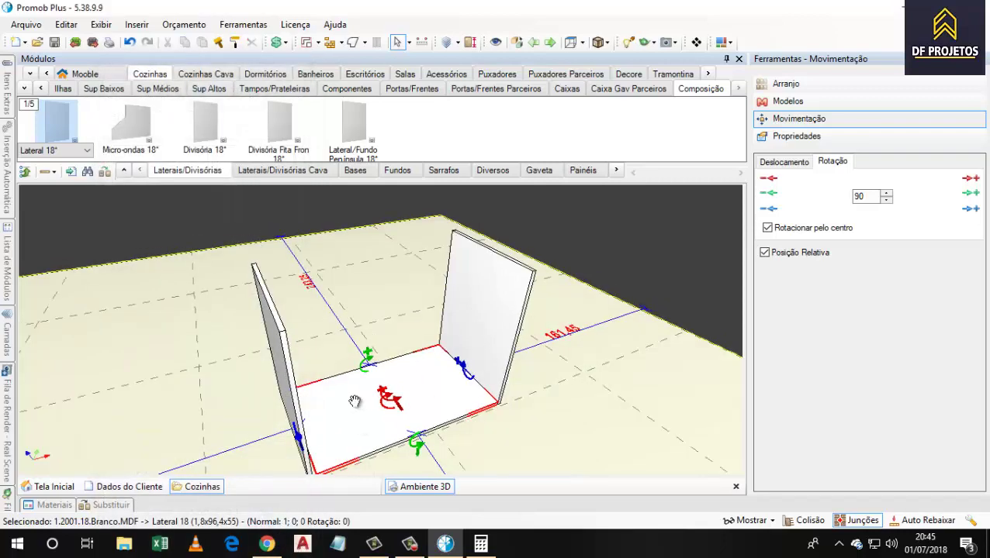
middle_click_drag(357, 402, 238, 400)
scroll(238, 400, "up", 3)
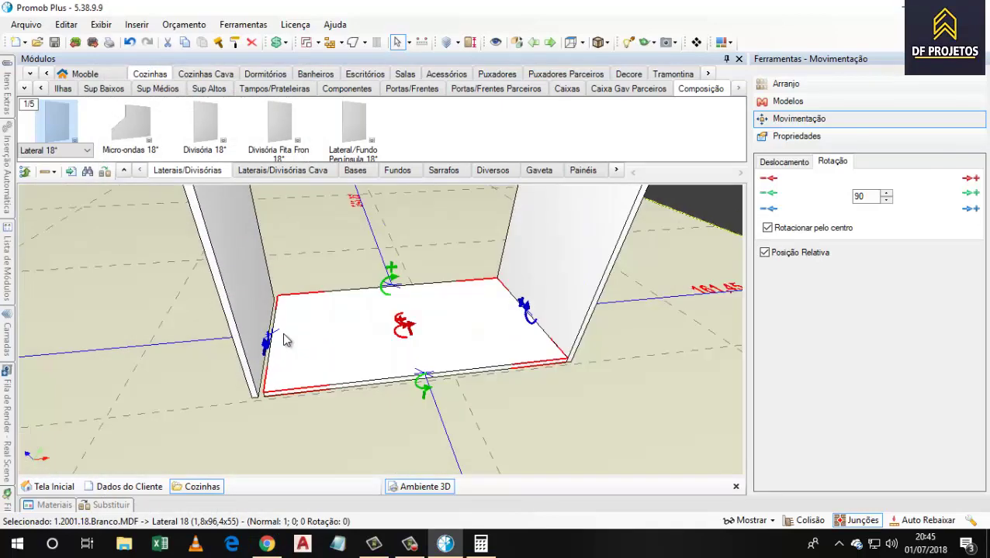
scroll(364, 332, "up", 1)
middle_click_drag(537, 356, 512, 353)
scroll(512, 353, "up", 1)
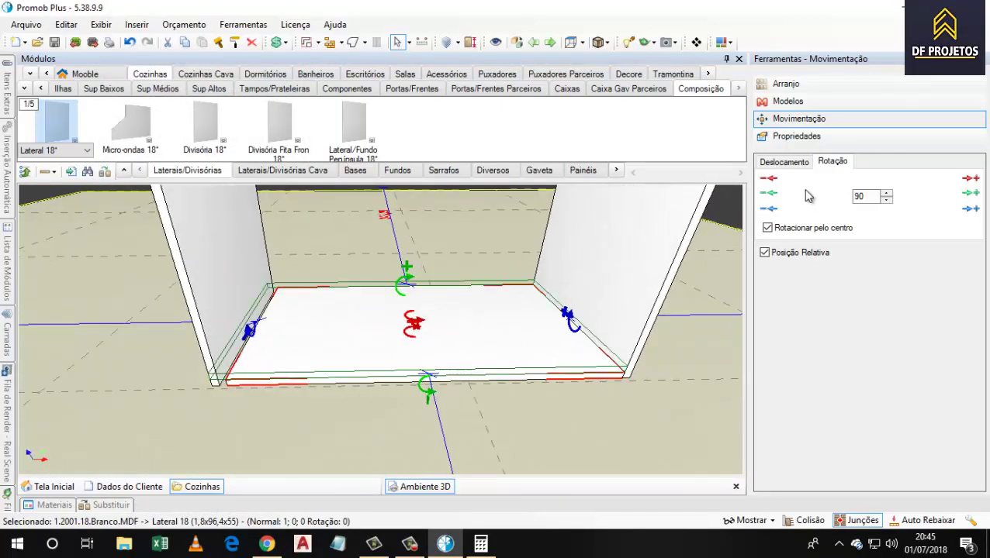
left_click(796, 136)
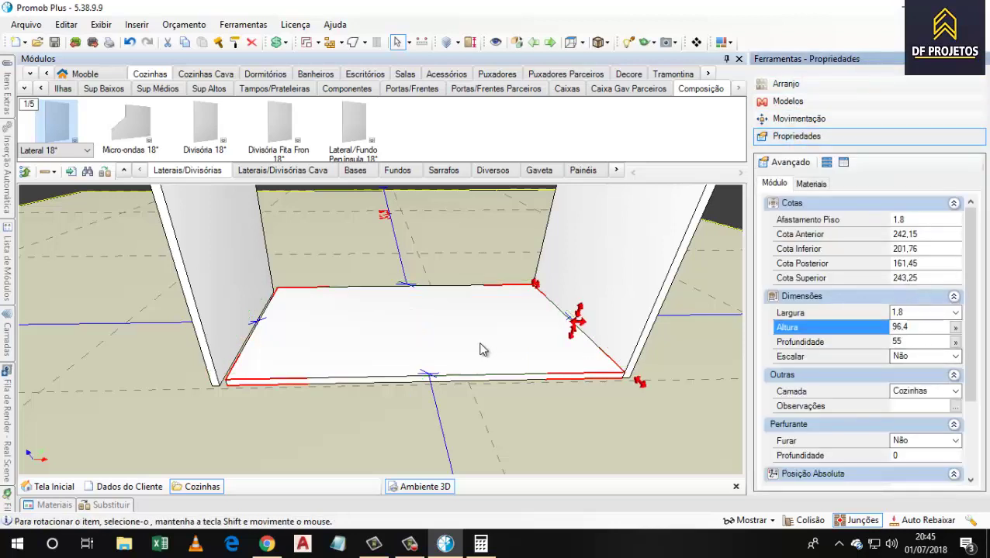
middle_click_drag(258, 362, 304, 368)
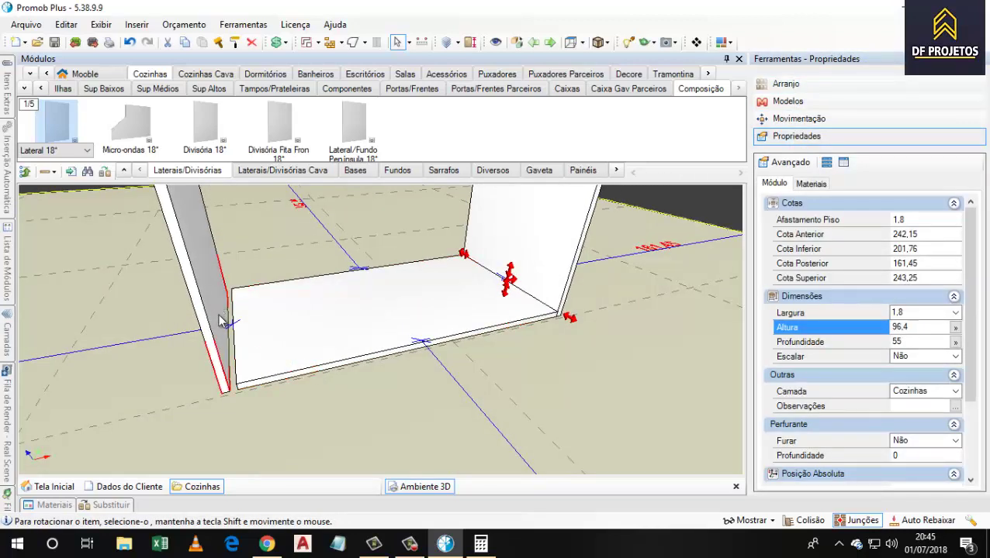
- Move the side panel standing off the base's open end by 1,8 in positive X, closing the gap to the base
left_click(220, 313)
scroll(295, 348, "down", 1)
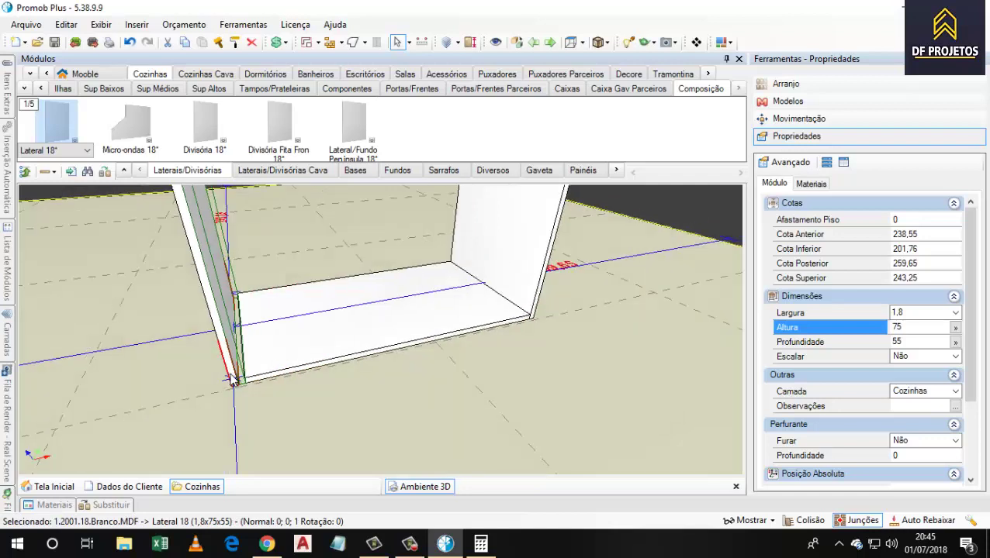
left_click(808, 122)
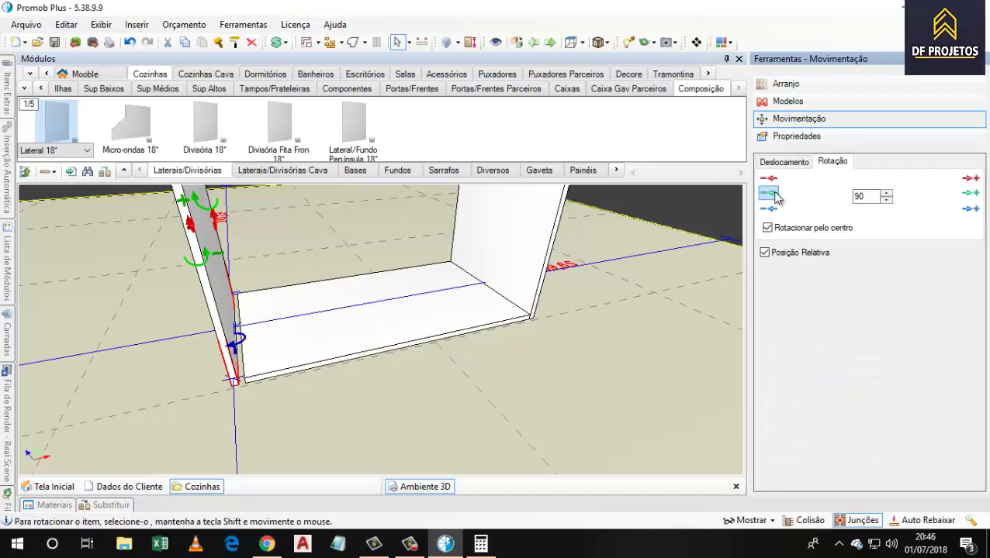
left_click(784, 161)
double_click(871, 198)
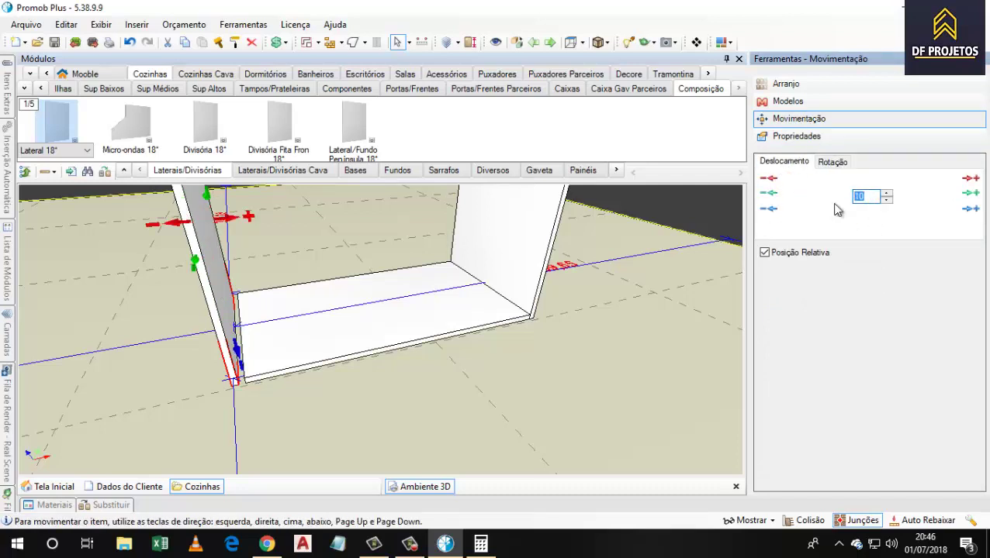
type("1,8")
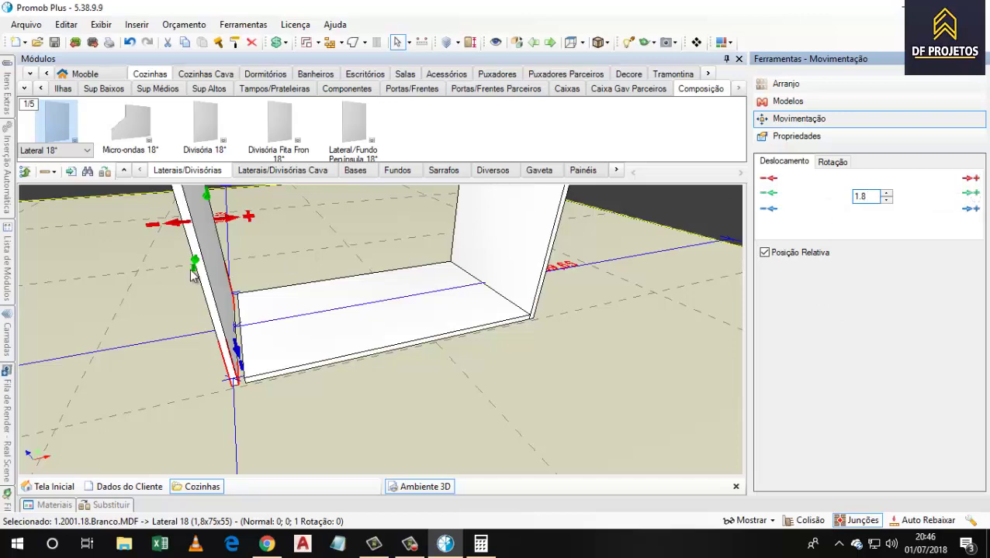
left_click(249, 217)
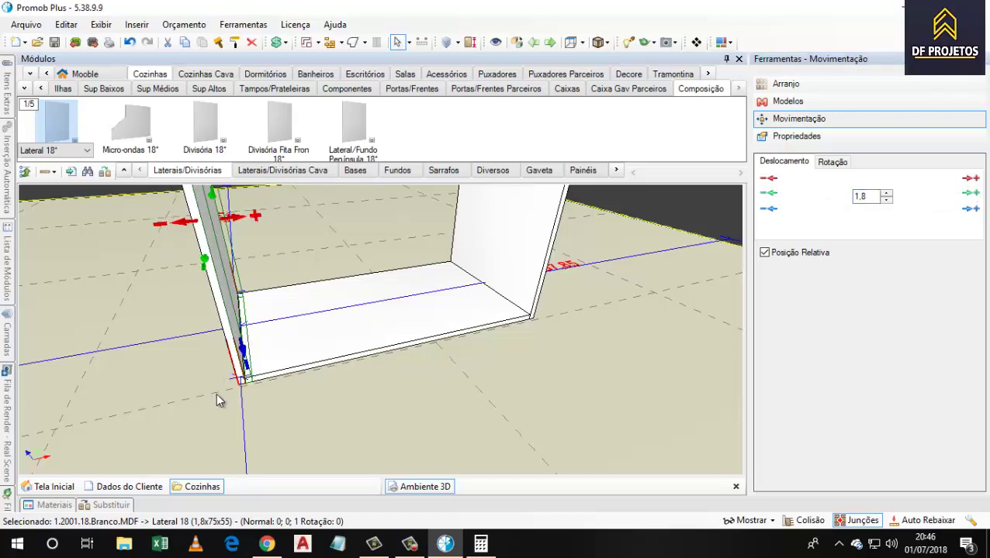
- Examine the lower joint between the moved side panel and the base from the front, the outer side and above
scroll(216, 392, "up", 8)
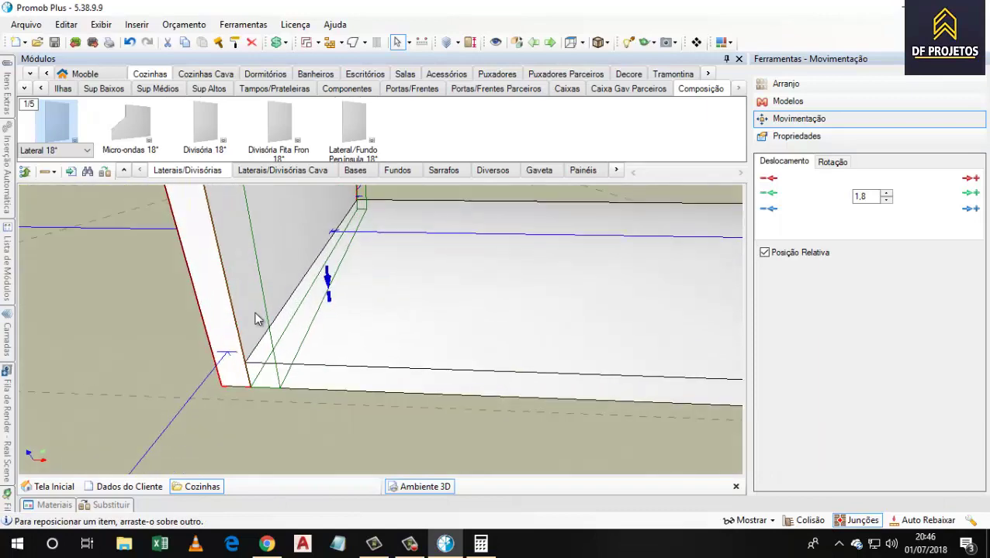
scroll(256, 401, "up", 4)
scroll(256, 401, "down", 1)
middle_click_drag(256, 401, 360, 384)
middle_click_drag(174, 383, 224, 413)
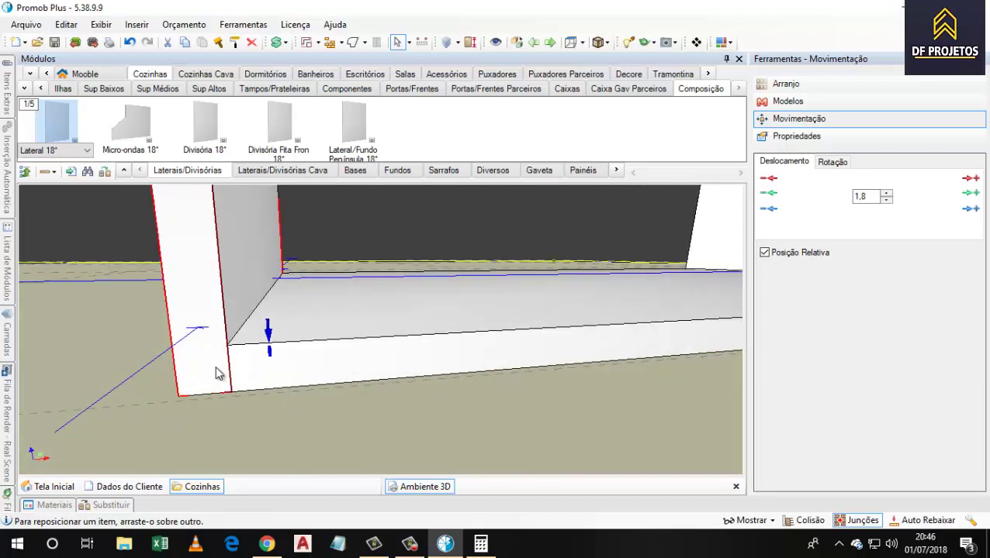
middle_click_drag(288, 390, 300, 442)
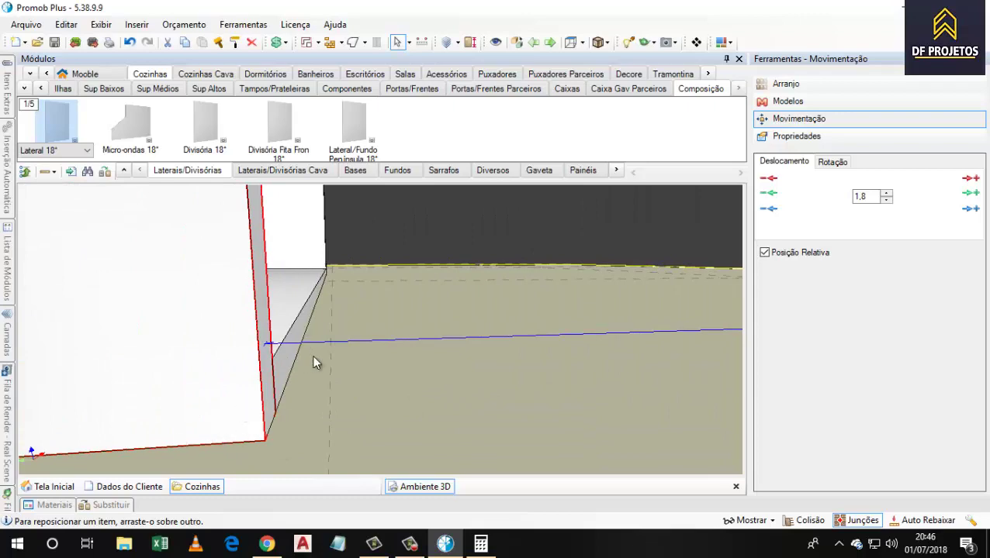
scroll(314, 359, "down", 2)
mouse_move(314, 363)
middle_mouse_down()
mouse_move(261, 384)
mouse_move(296, 360)
middle_mouse_up()
scroll(325, 346, "down", 3)
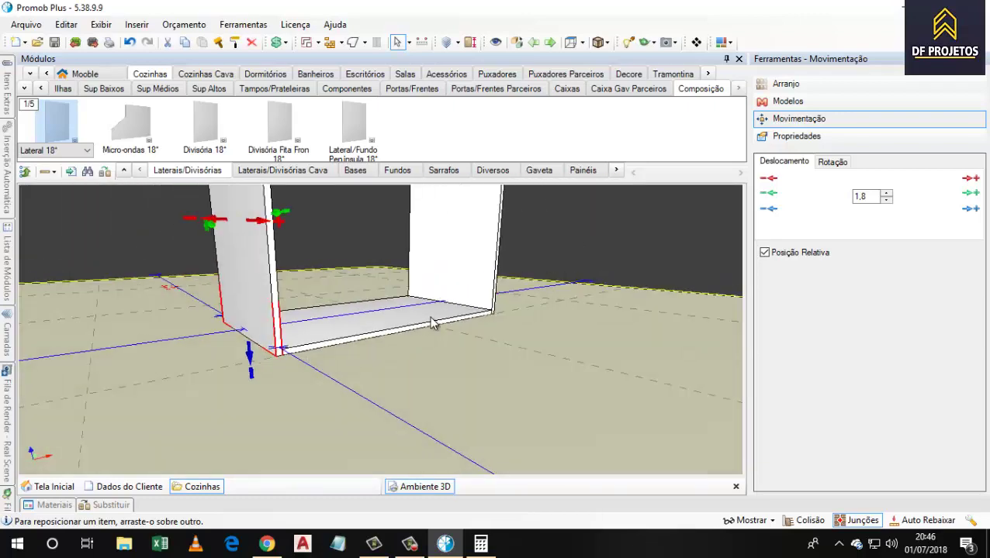
middle_click_drag(431, 323, 358, 397)
scroll(309, 437, "down", 2)
scroll(233, 430, "up", 3)
scroll(234, 429, "up", 1)
- Try a linear array of the base panel with 2 items along positive Z, and undo the inserted copy
left_click(284, 442)
scroll(289, 442, "down", 2)
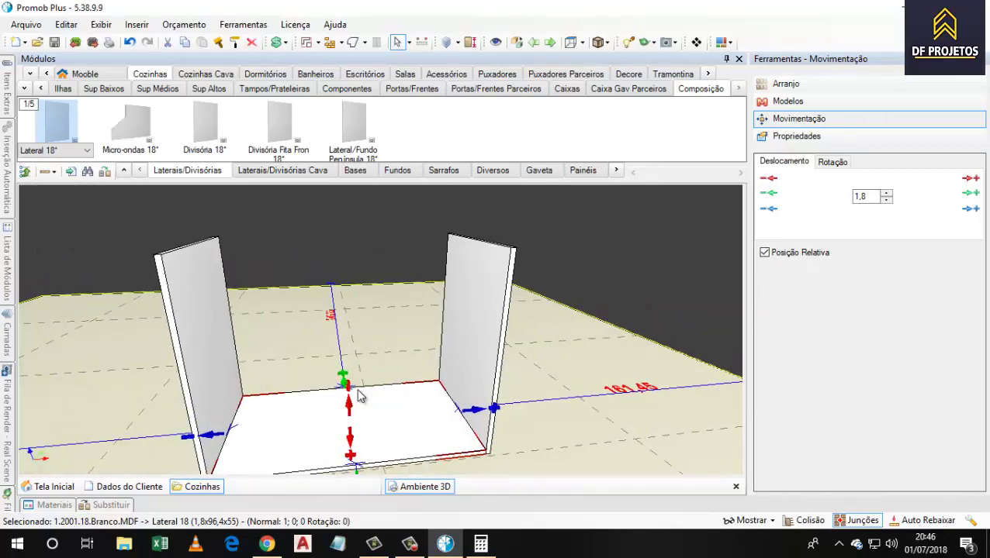
left_click(786, 84)
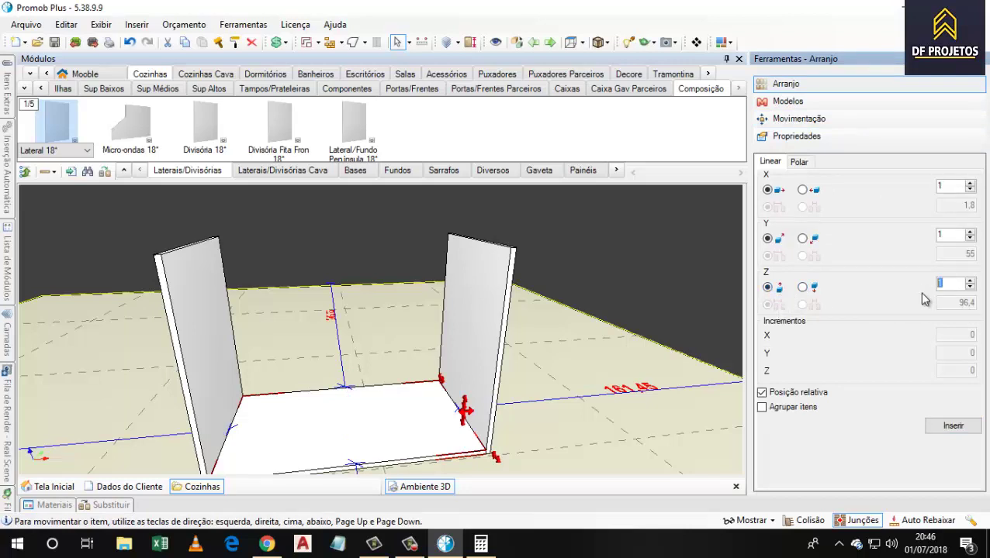
type("2")
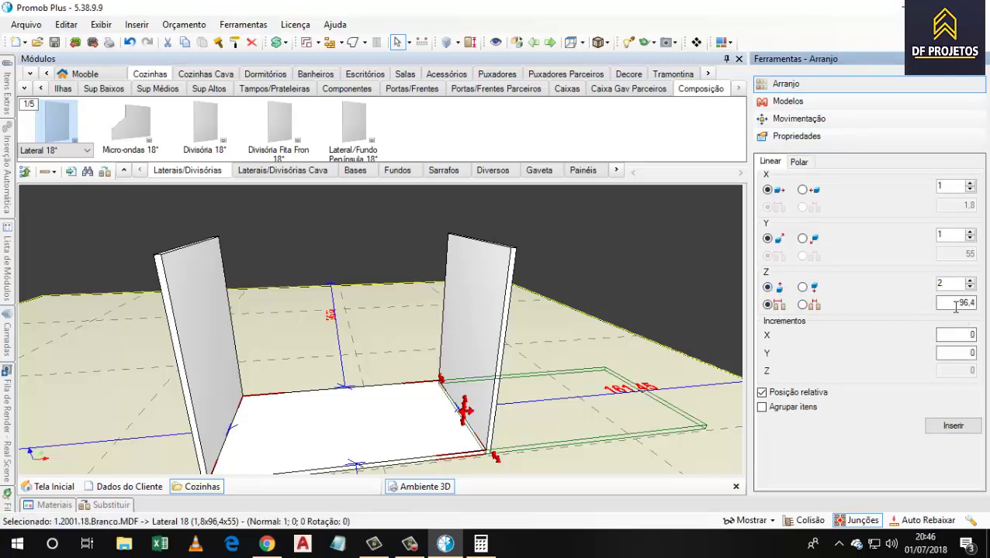
left_click(954, 304)
left_click(953, 425)
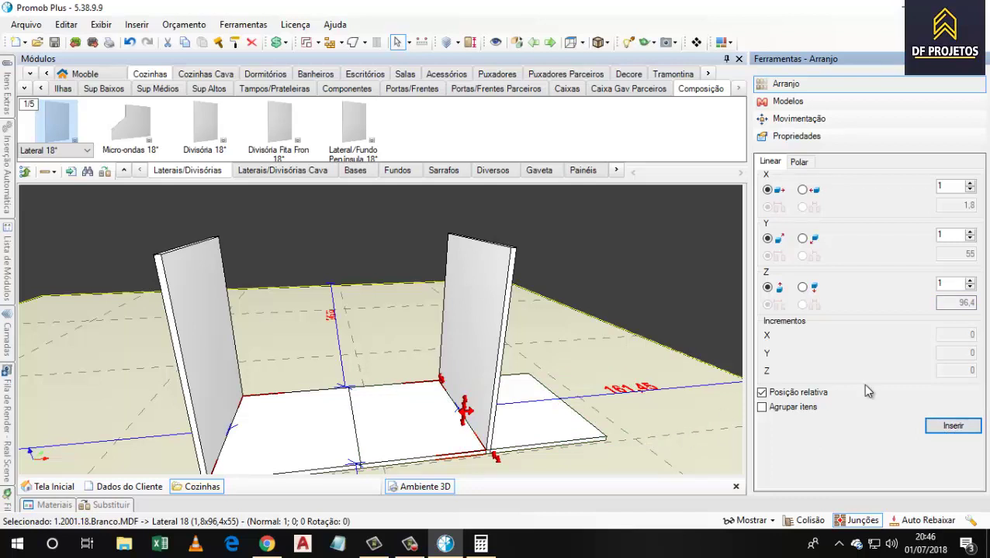
left_click(536, 440)
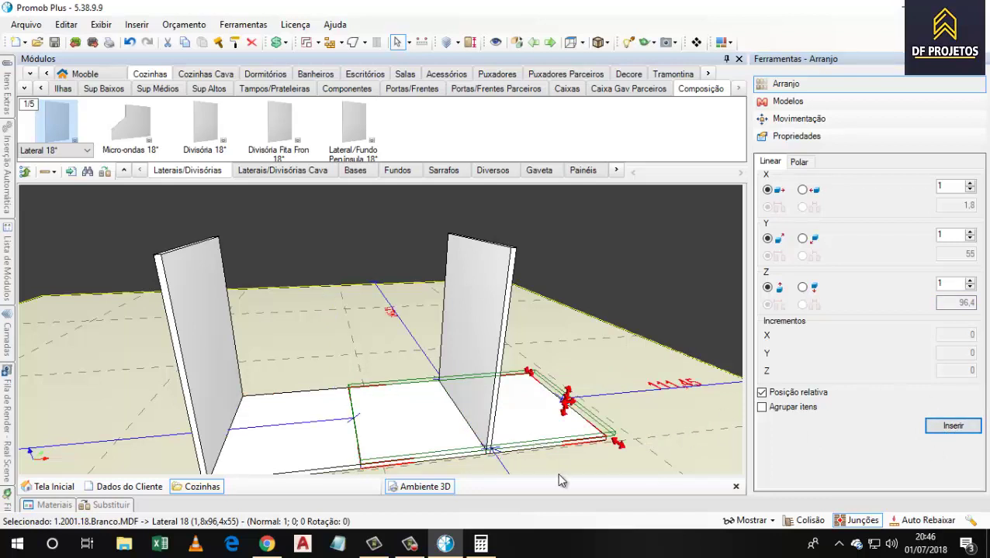
key("ctrl+z")
- Set up a linear array of the base panel with 2 items along Z at a distance of 96,4, counting the module size
left_click(385, 428)
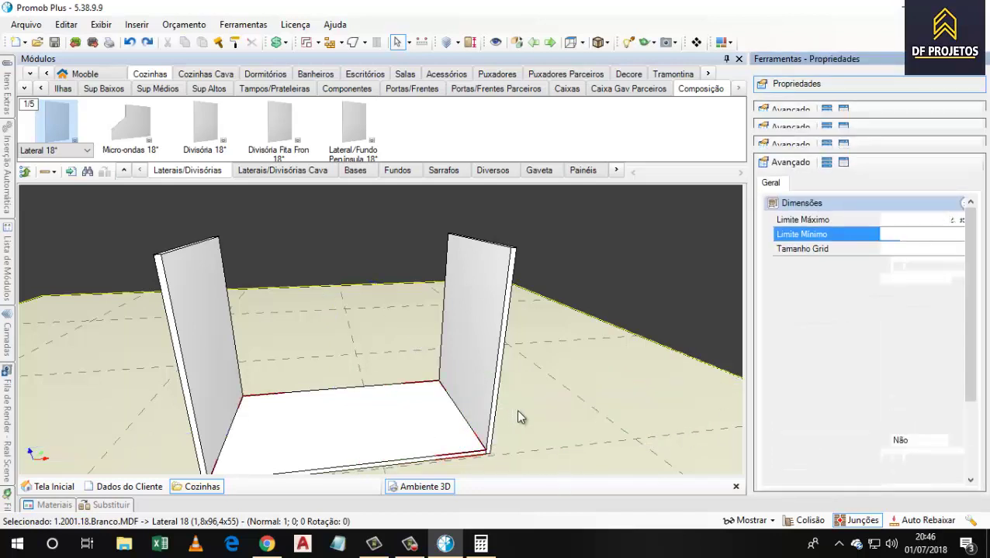
left_click(786, 83)
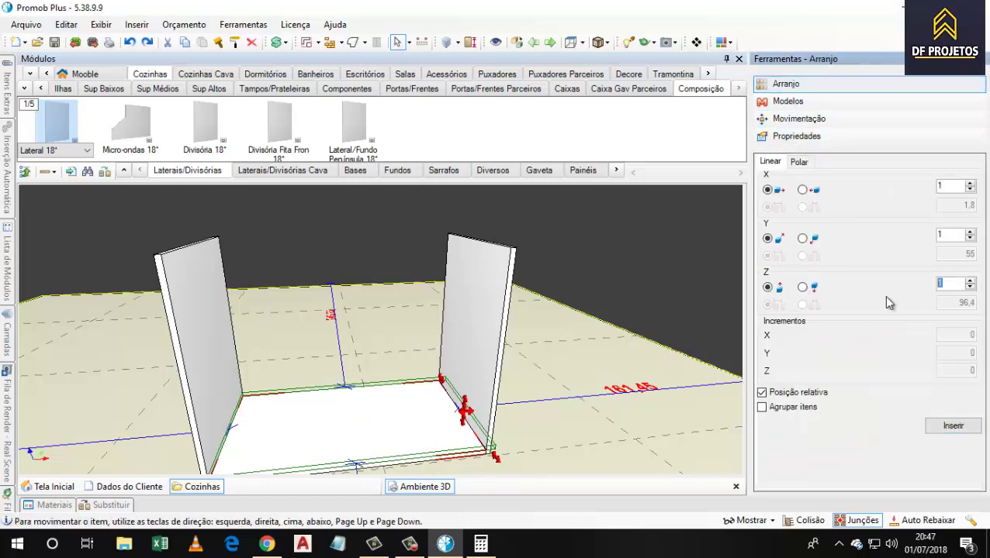
type("2")
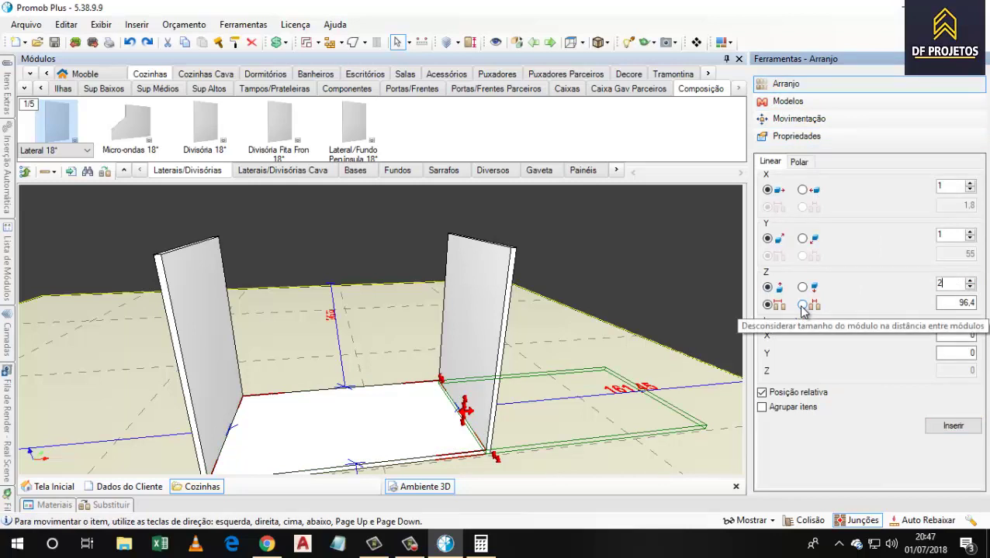
left_click(802, 305)
left_click(768, 306)
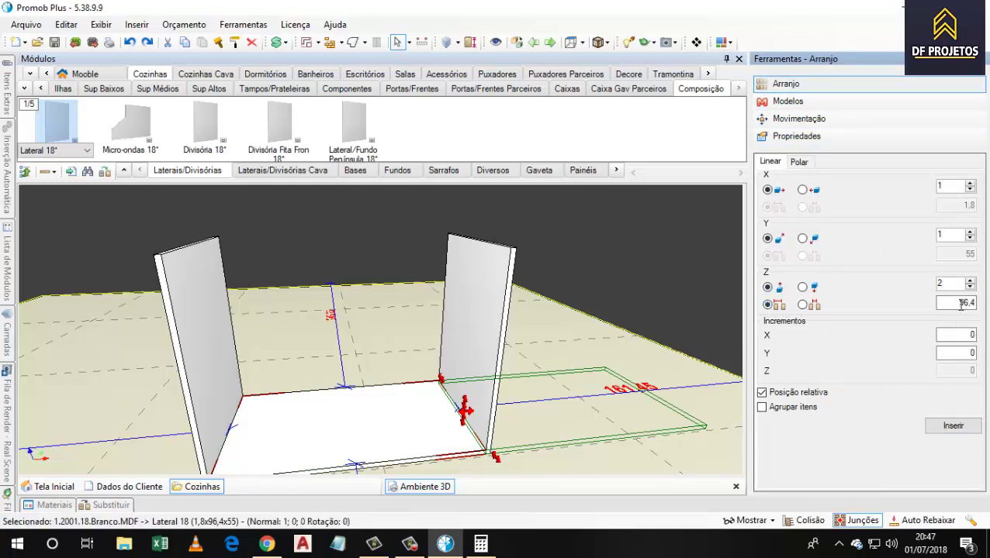
left_click_drag(954, 303, 984, 310)
- Compare the opposite directions in the array preview and insert the base panel's copy along positive Z
left_click(803, 190)
left_click(768, 190)
left_click(802, 287)
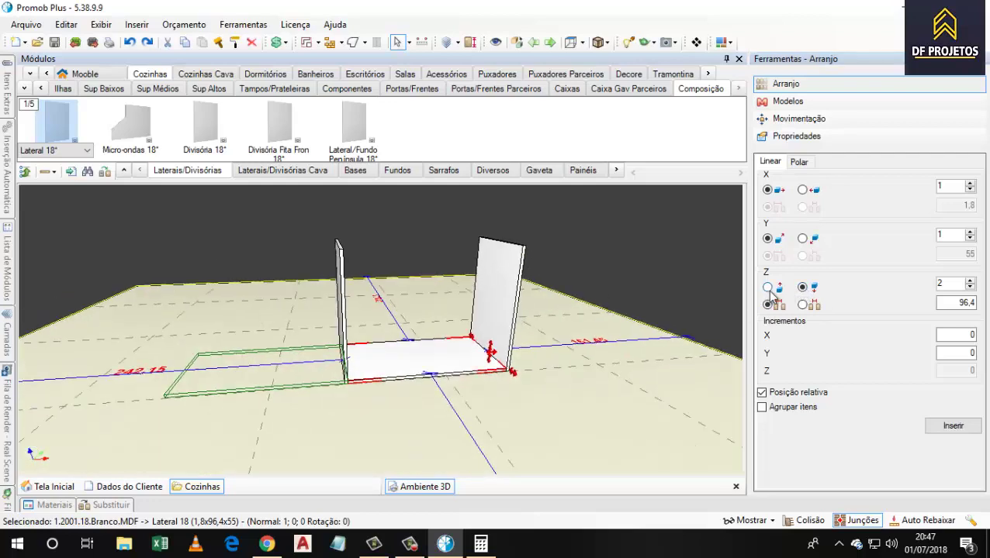
left_click(768, 287)
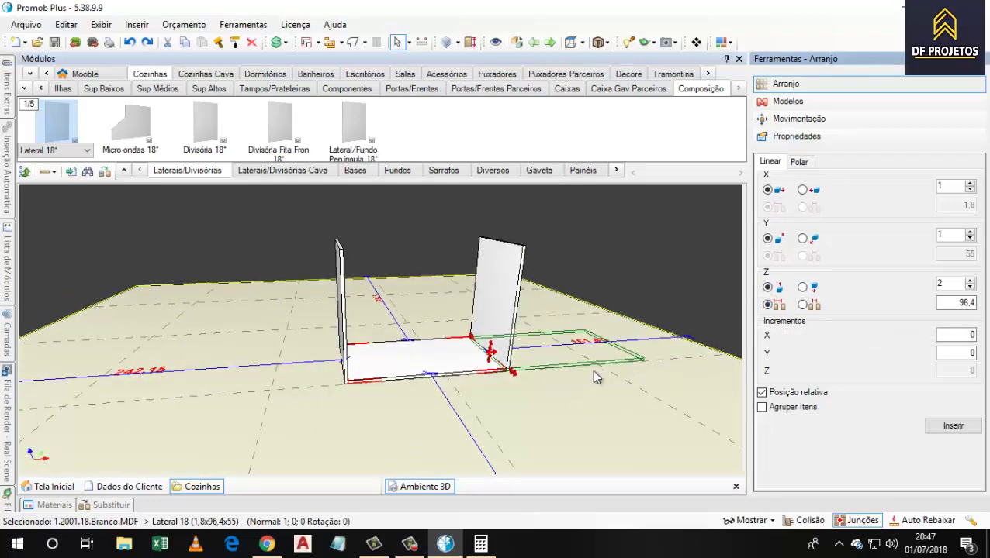
middle_click_drag(464, 388, 446, 392)
scroll(529, 402, "up", 2)
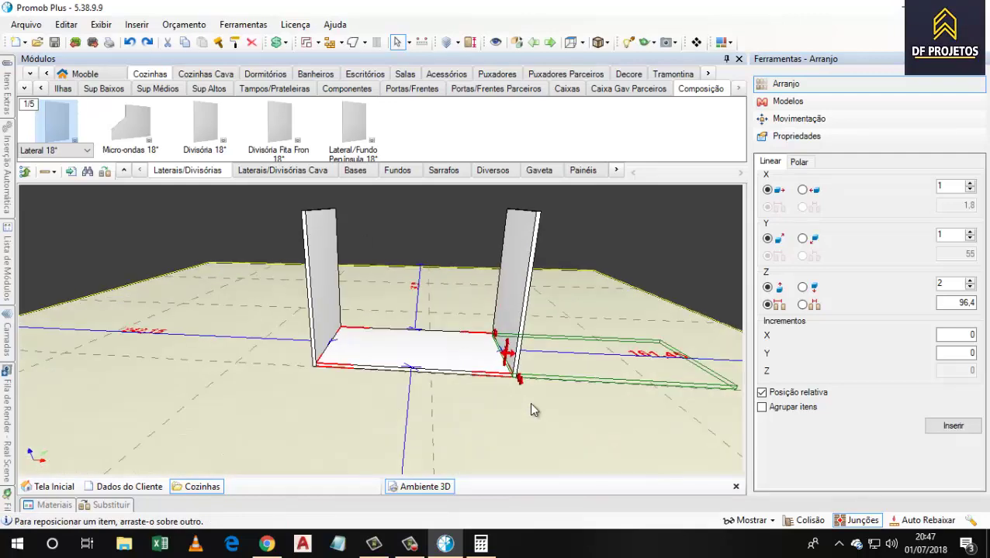
scroll(573, 387, "down", 2)
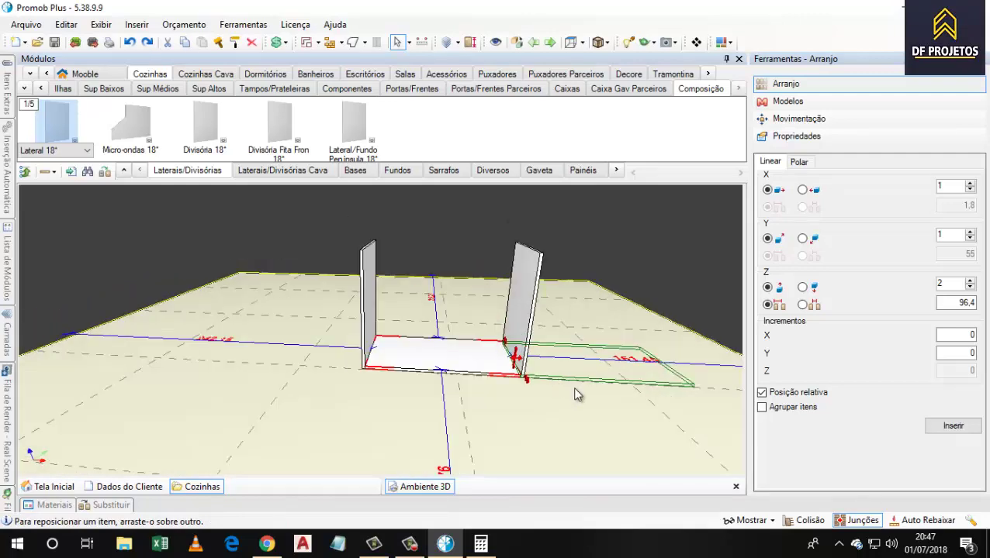
left_click(938, 429)
- Select the copied base panel and open the Reposicionar window relative to the side panel next to it
middle_click_drag(570, 375, 503, 394)
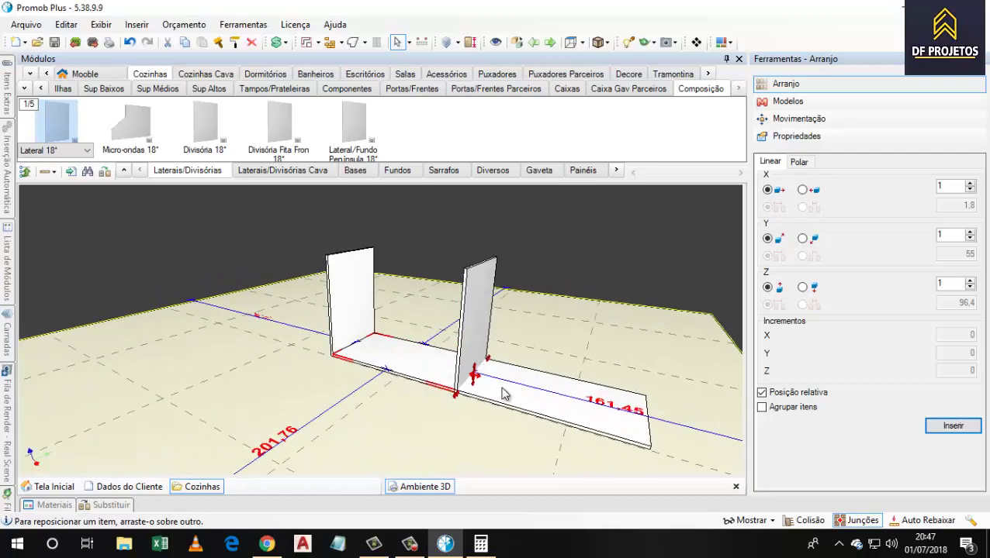
left_click(471, 355)
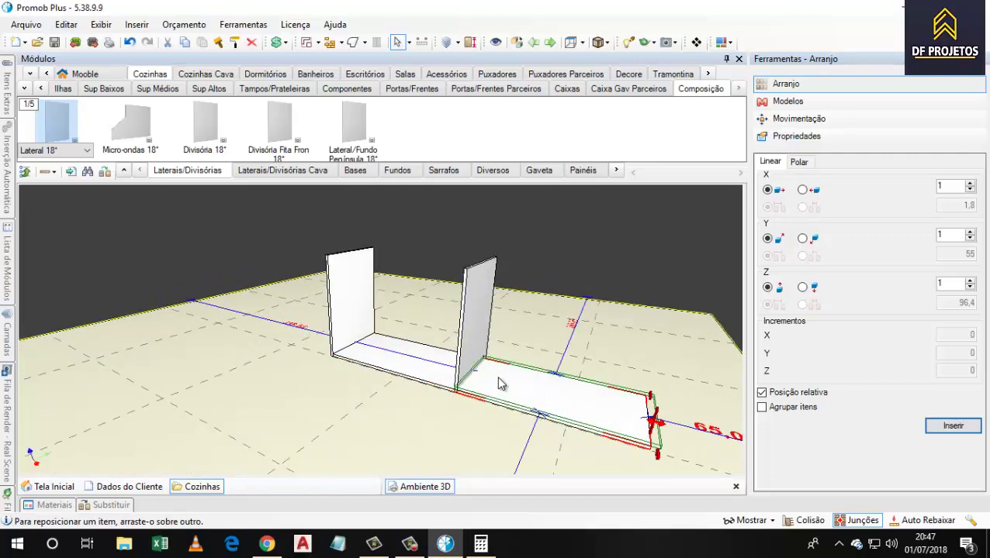
left_click_drag(473, 335, 471, 335)
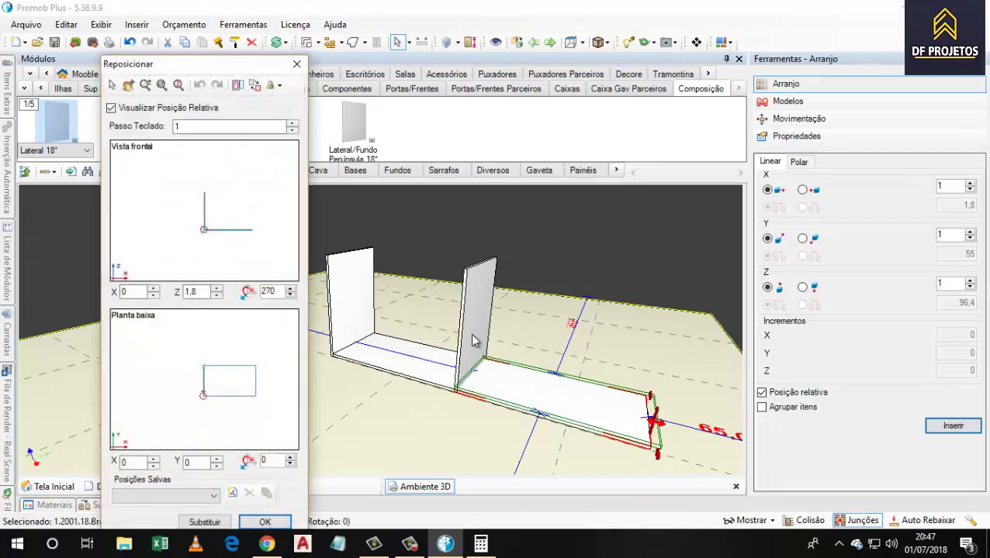
scroll(249, 344, "up", 1)
scroll(208, 201, "up", 6)
scroll(214, 230, "up", 1)
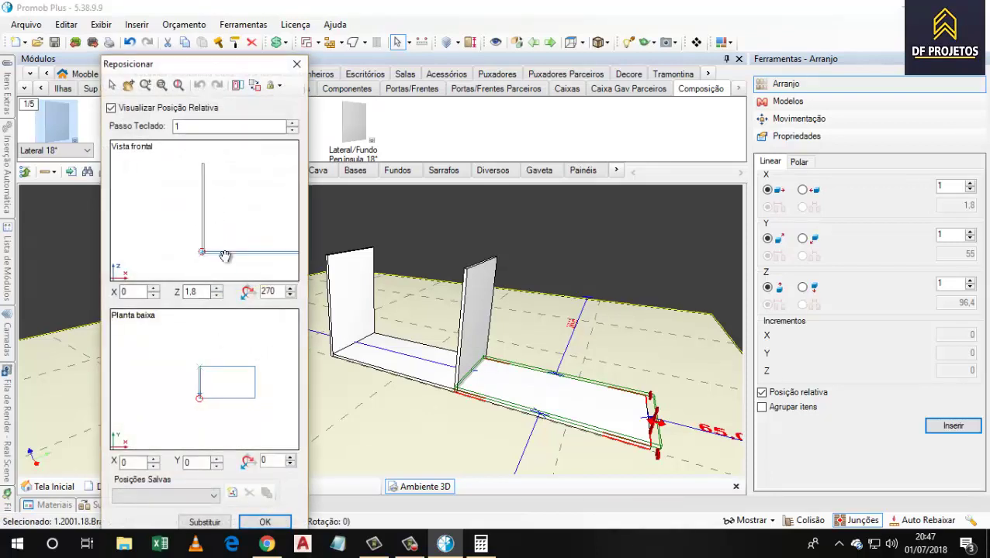
- In the front view, raise the copied panel's near corner to the side panel's mid-height, at X 0 and Z 37,5
middle_click_drag(226, 256, 219, 245)
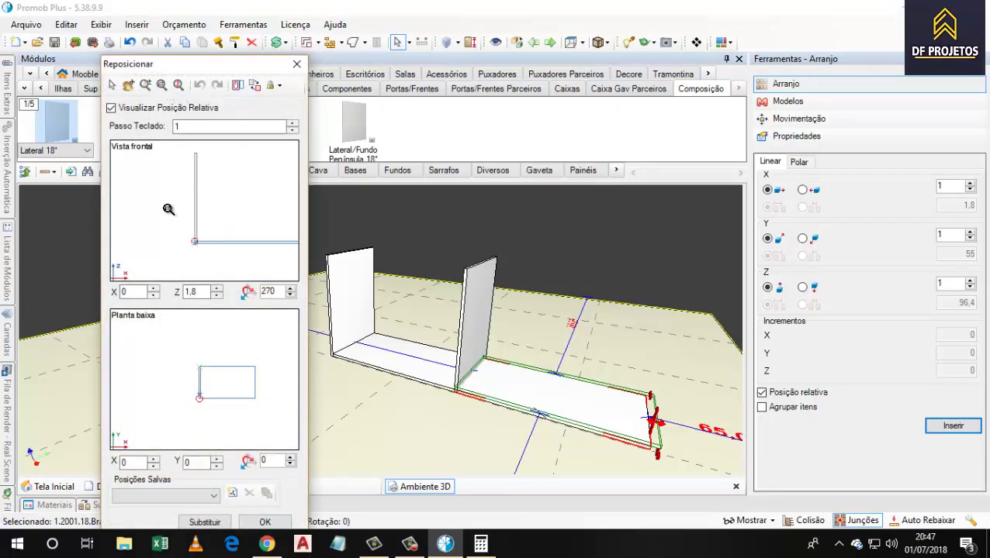
left_click_drag(168, 209, 254, 281)
middle_click_drag(215, 194, 206, 252)
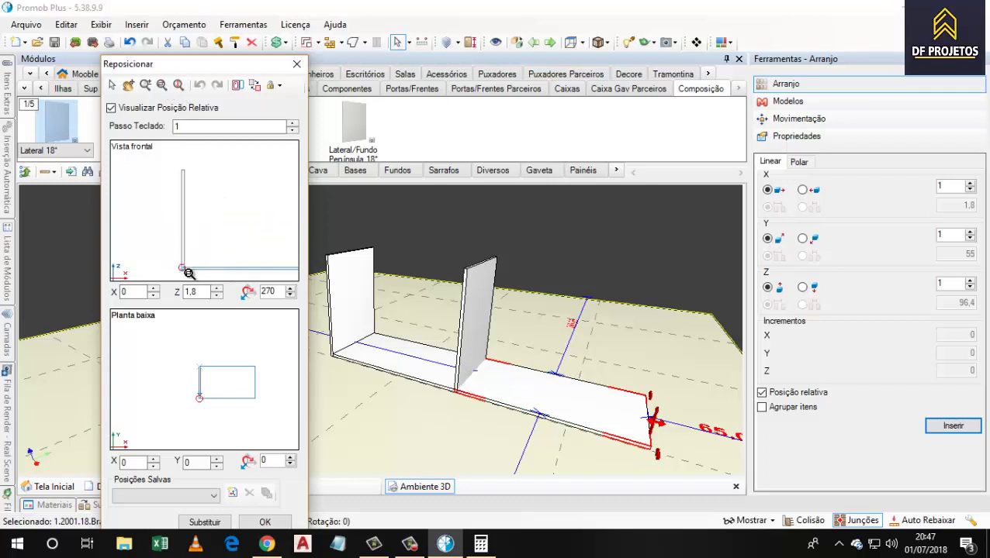
left_click(113, 84)
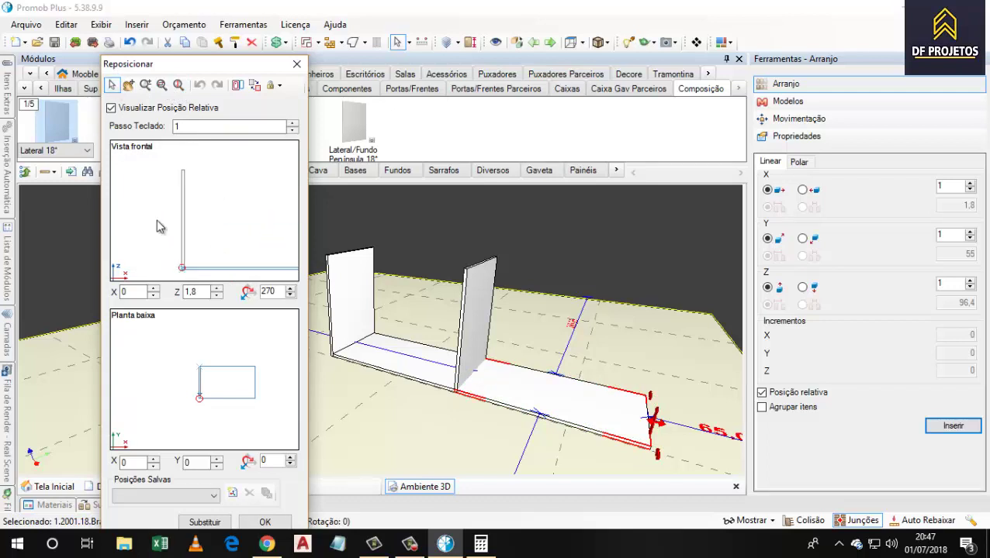
left_click_drag(183, 266, 185, 221)
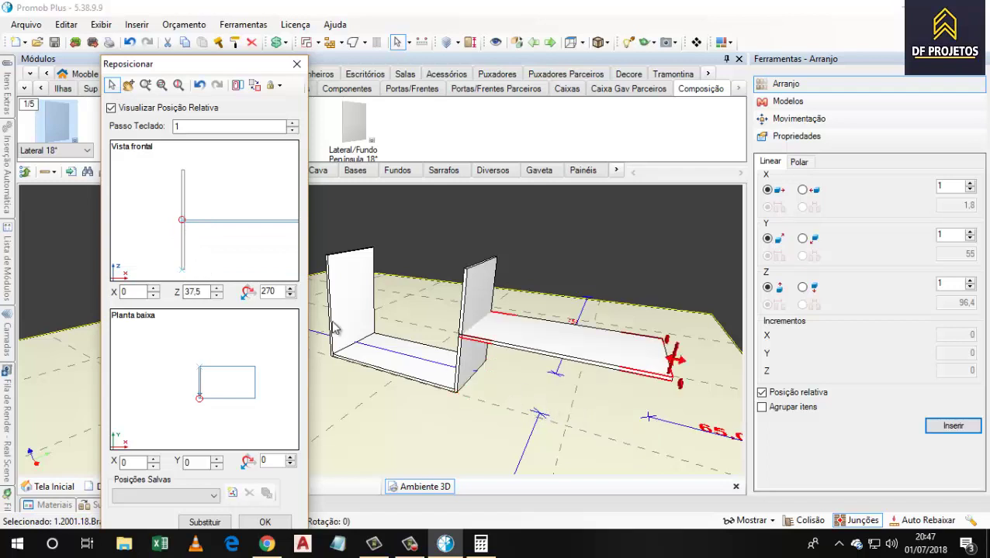
scroll(200, 405, "up", 1)
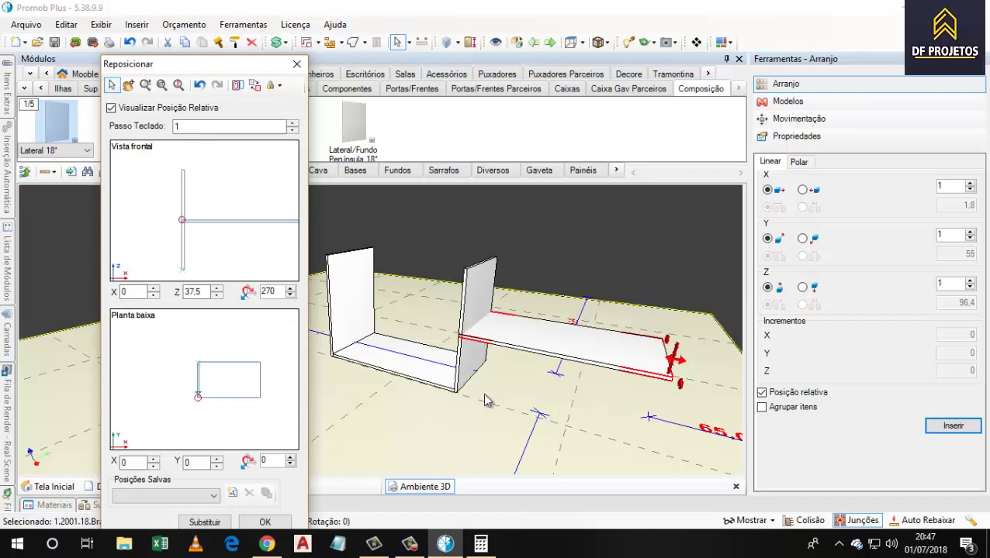
scroll(204, 274, "down", 1)
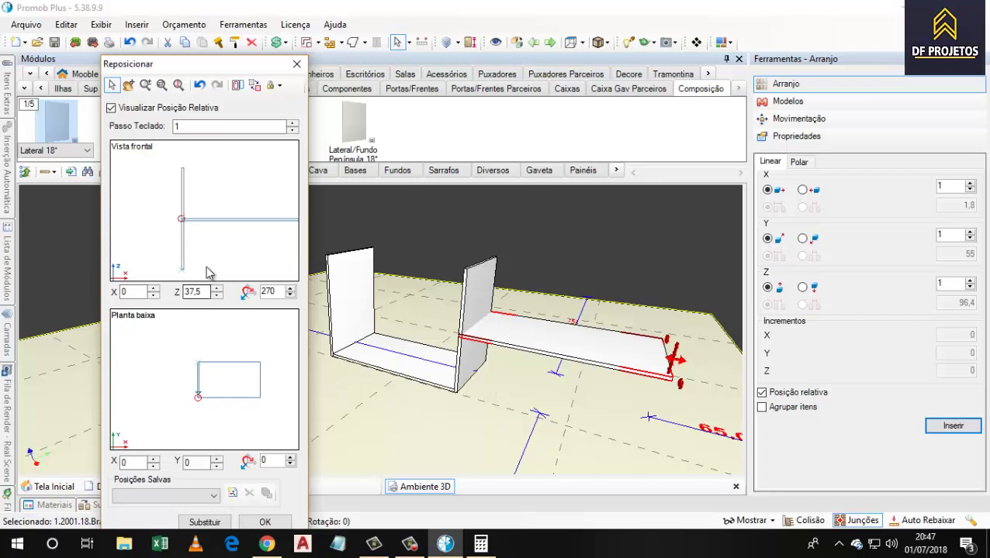
- Snap the raised panel's far end to the side panel's inner face, at X -96,4 and Z 39,3, as a shelf between both sides
scroll(205, 264, "up", 2)
scroll(212, 248, "down", 2)
middle_click_drag(200, 243, 160, 250)
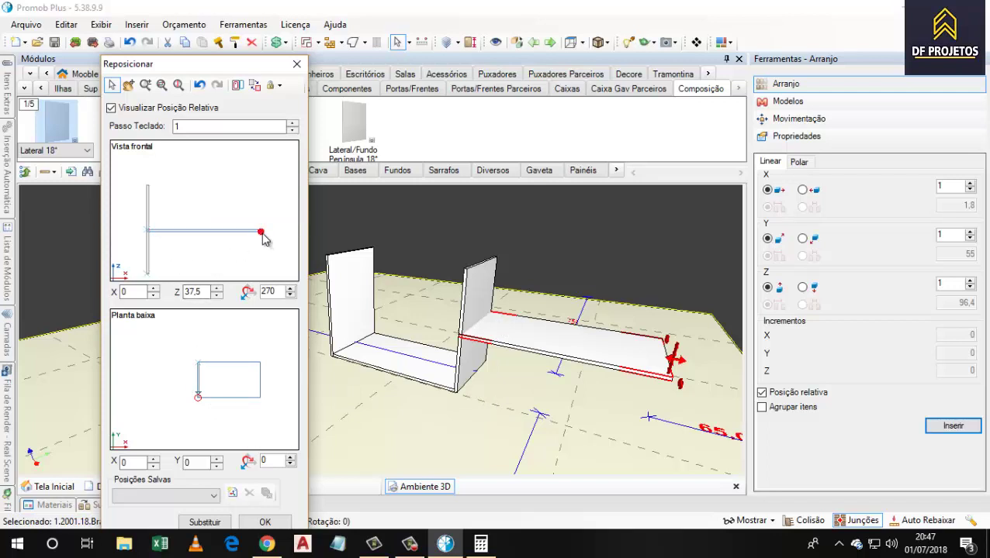
middle_click_drag(238, 242, 256, 246)
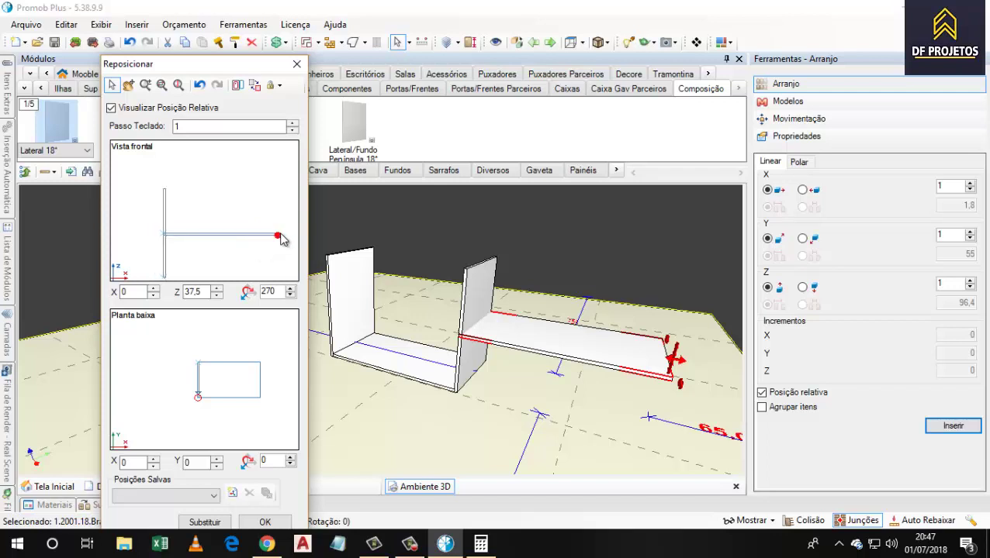
left_click_drag(281, 240, 170, 242)
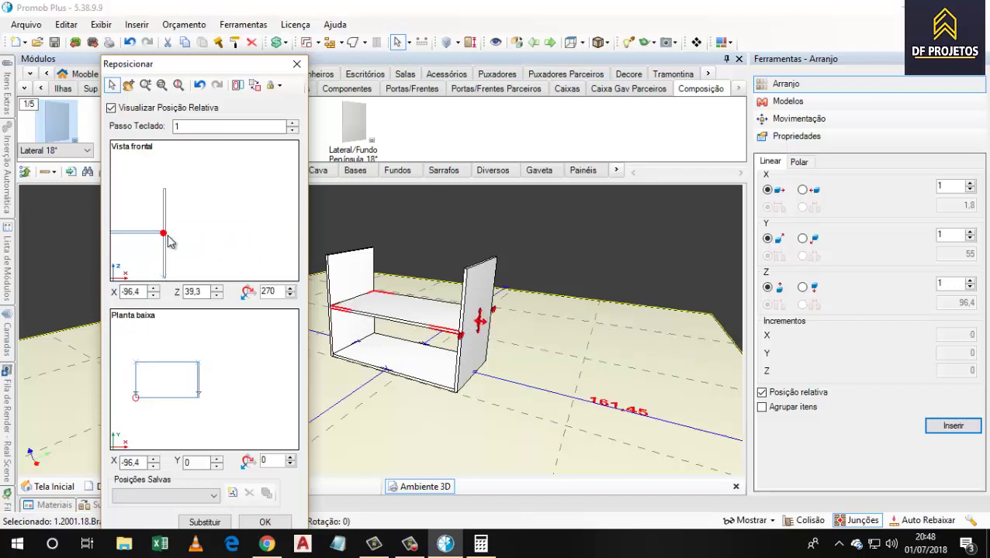
- Confirm the shelf's new position between the two side panels and close the Reposicionar window
left_click(266, 521)
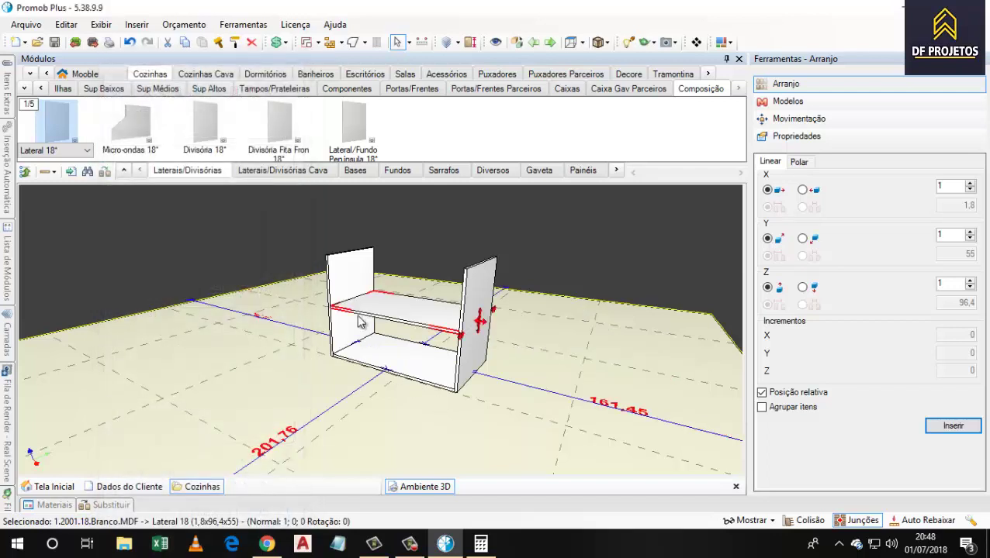
middle_click_drag(316, 314, 417, 346)
middle_click_drag(470, 308, 404, 393)
scroll(405, 393, "up", 5)
scroll(336, 369, "down", 4)
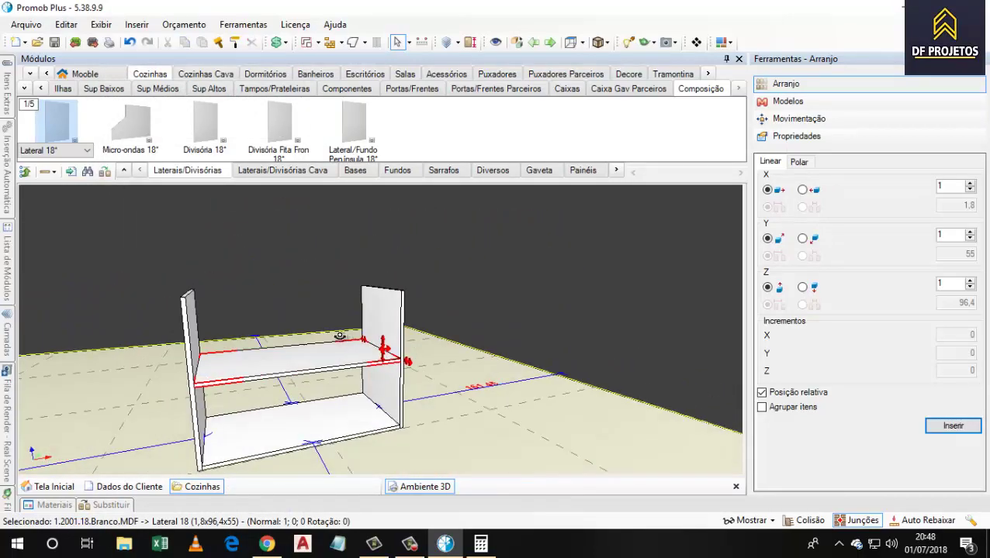
- Measure the unit's overall width along the bottom front edge with Calcular Distância, and return to selection mode
left_click(422, 42)
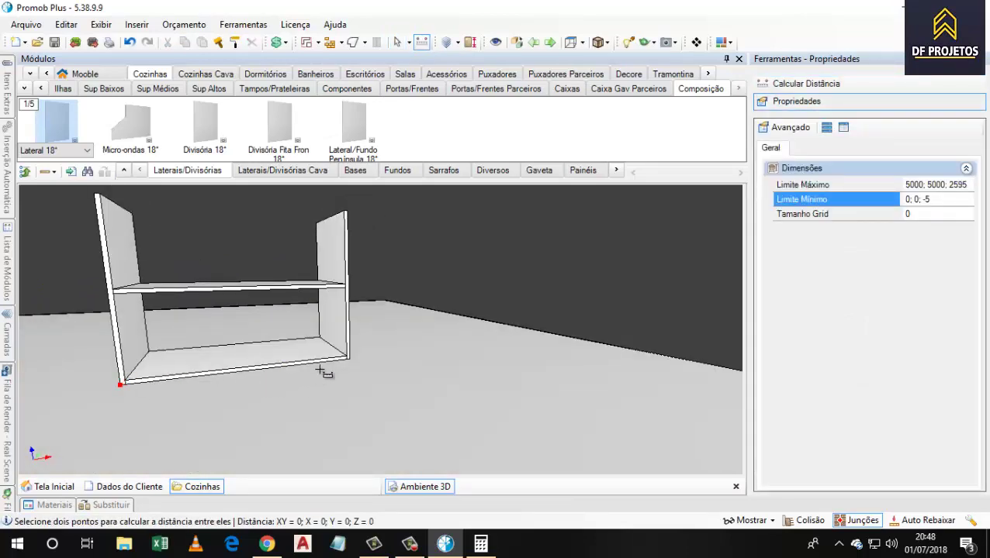
left_click(349, 360)
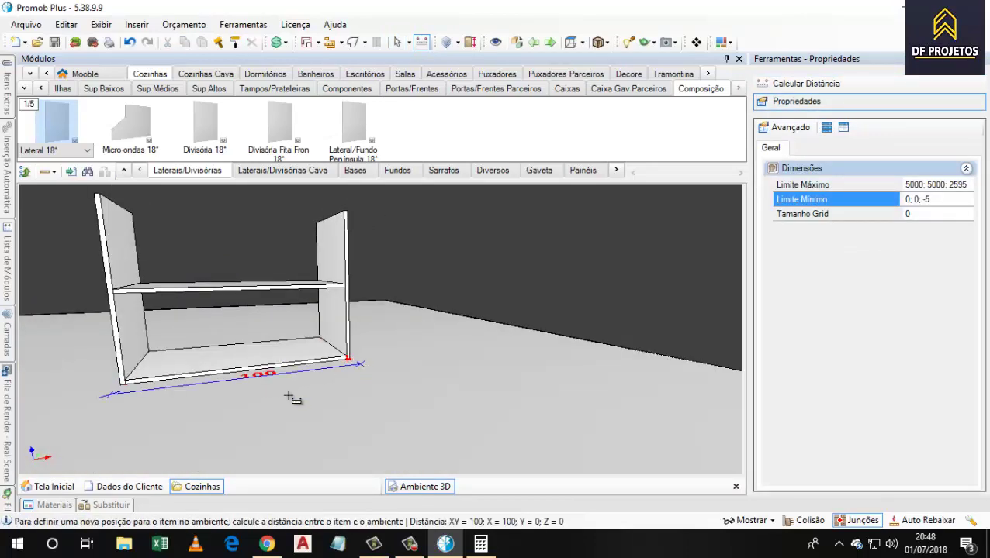
scroll(261, 446, "up", 5)
scroll(333, 312, "down", 3)
middle_click_drag(333, 312, 340, 290)
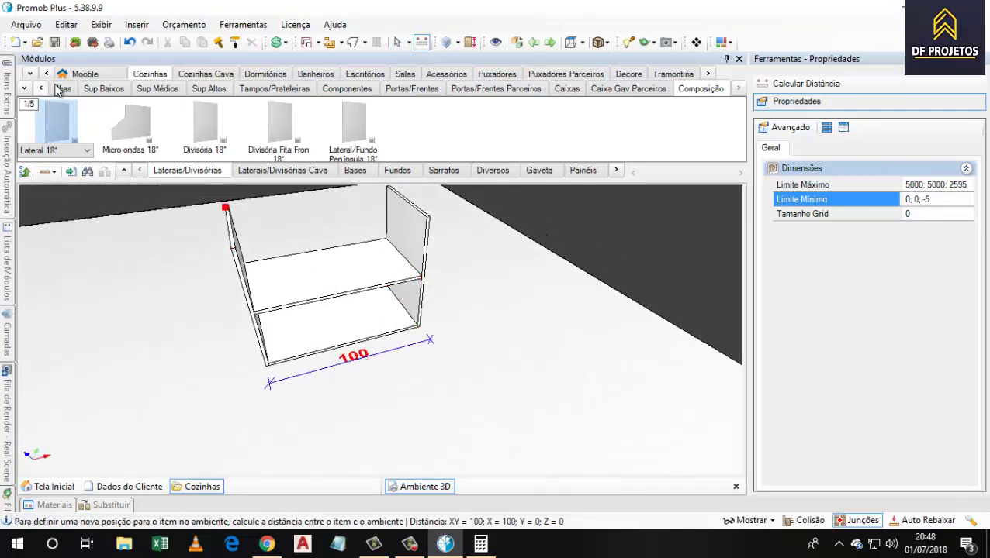
left_click(400, 43)
middle_click_drag(391, 276, 360, 321)
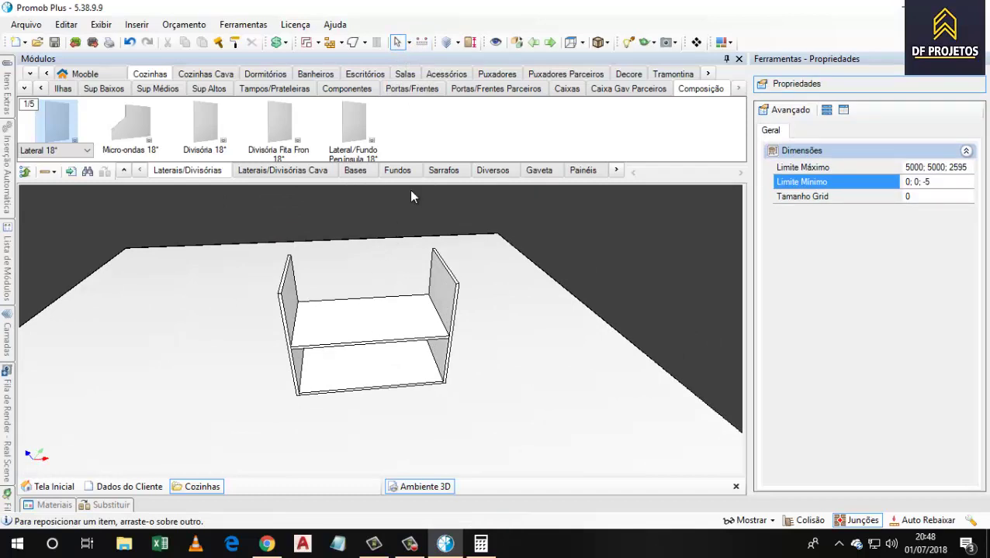
- Insert a Sarrafo H Front Cava batten from the Sarrafos group, using the side panel as the reference item
left_click(447, 176)
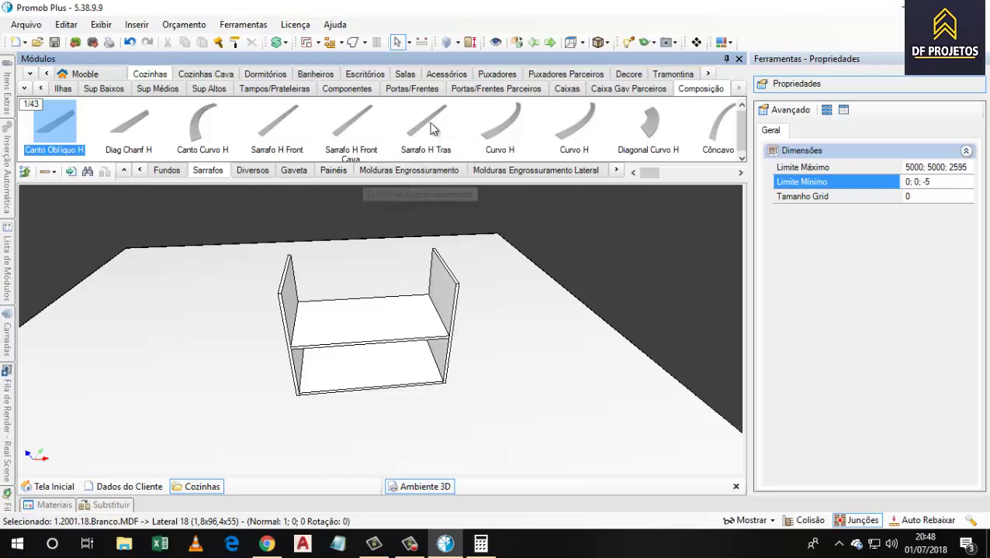
left_click(289, 303)
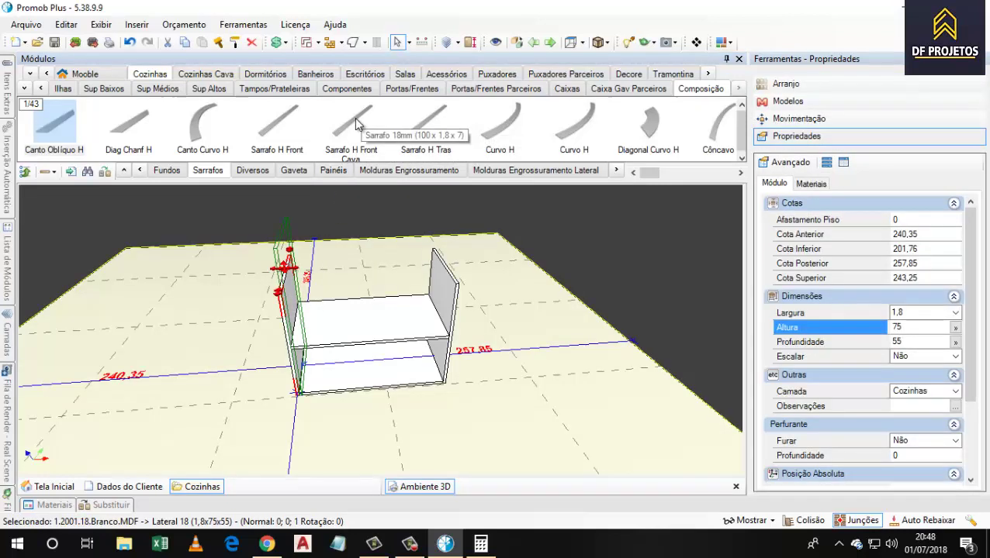
double_click(353, 126)
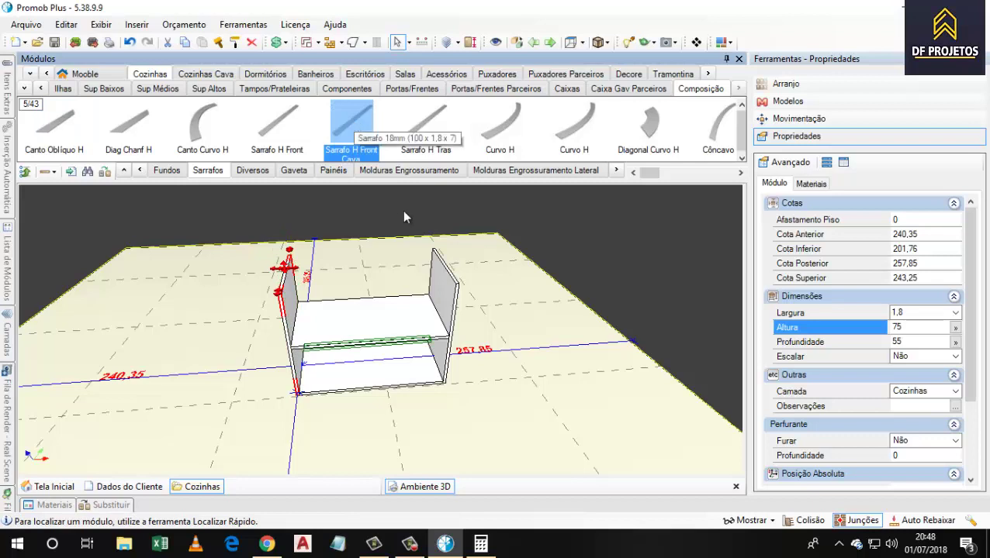
left_click(421, 126)
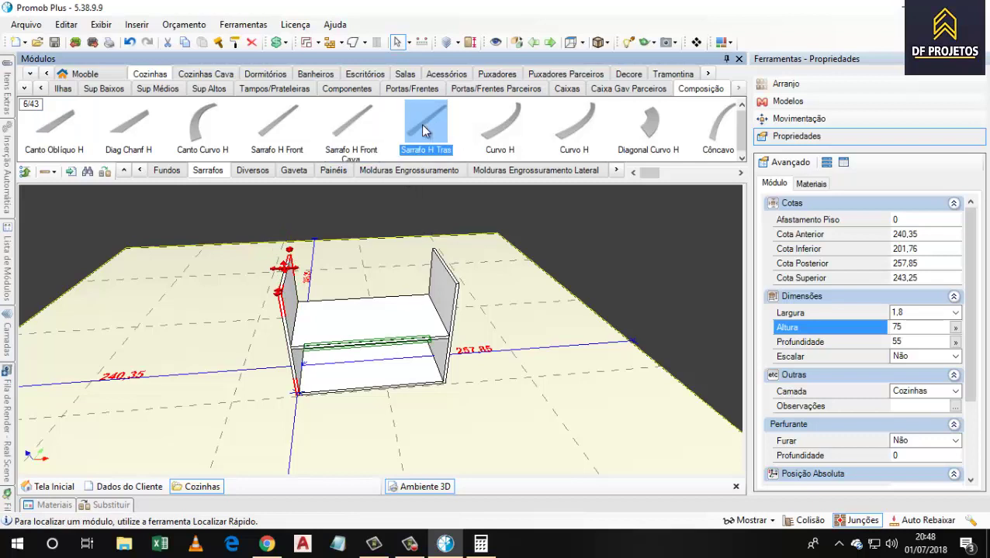
left_click(365, 136)
double_click(356, 125)
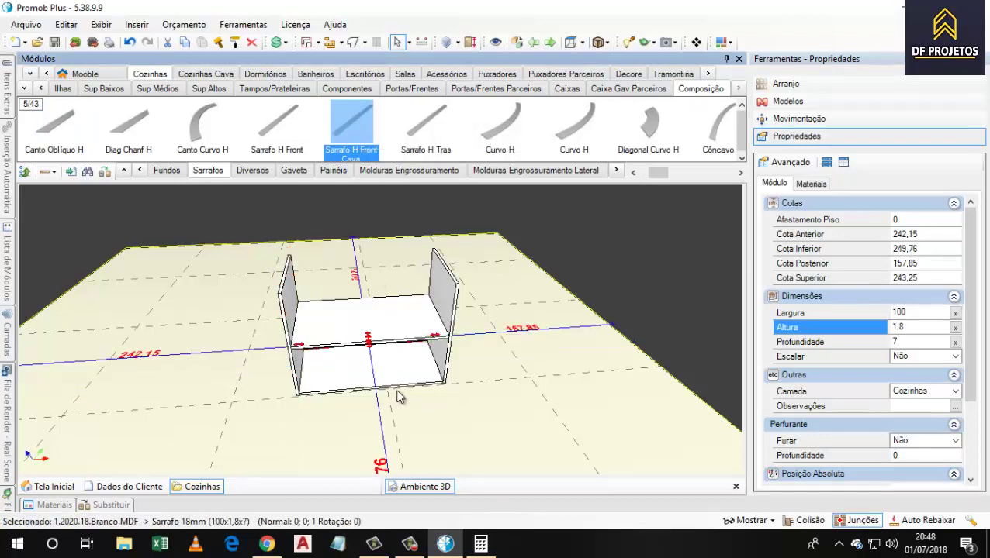
- Try to raise the batten by 96.4 along positive Z with Movimentação, and undo the move
scroll(401, 338, "up", 4)
middle_click_drag(396, 349, 354, 357)
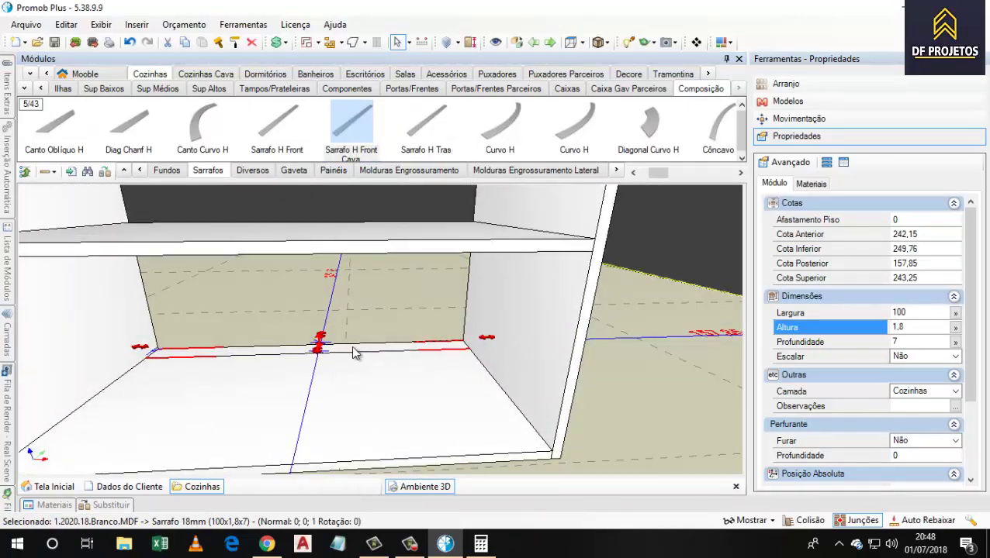
scroll(503, 365, "down", 2)
middle_click_drag(503, 366, 488, 347)
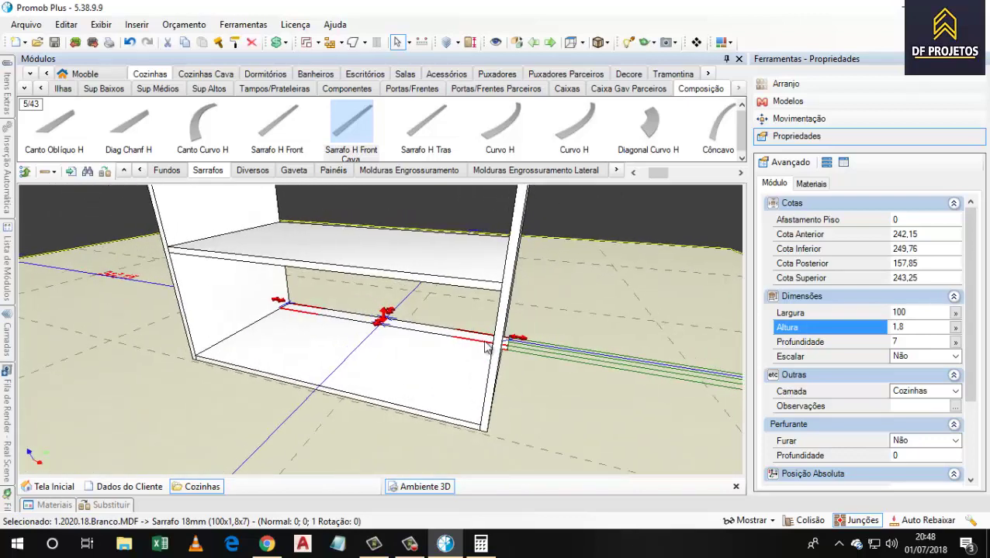
left_click(802, 121)
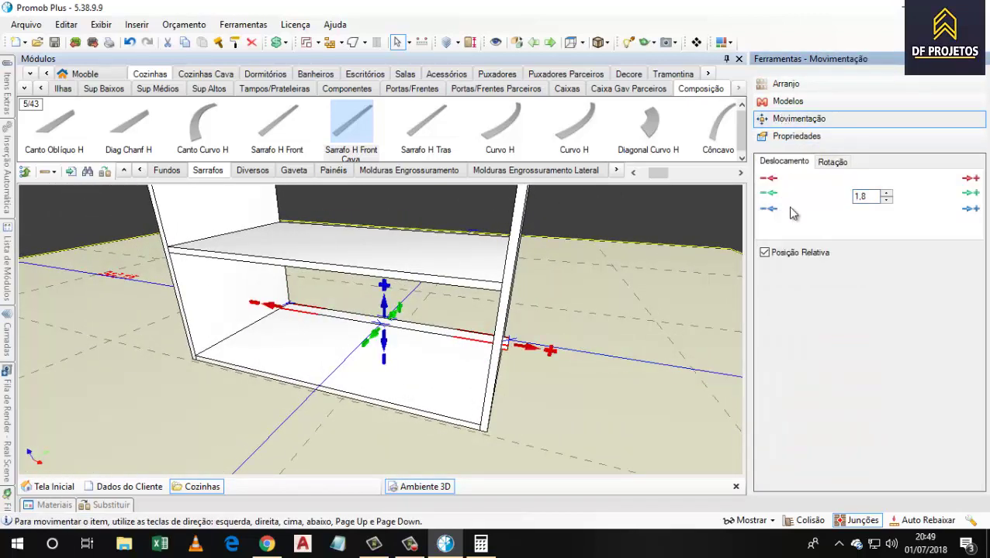
left_click_drag(881, 200, 842, 206)
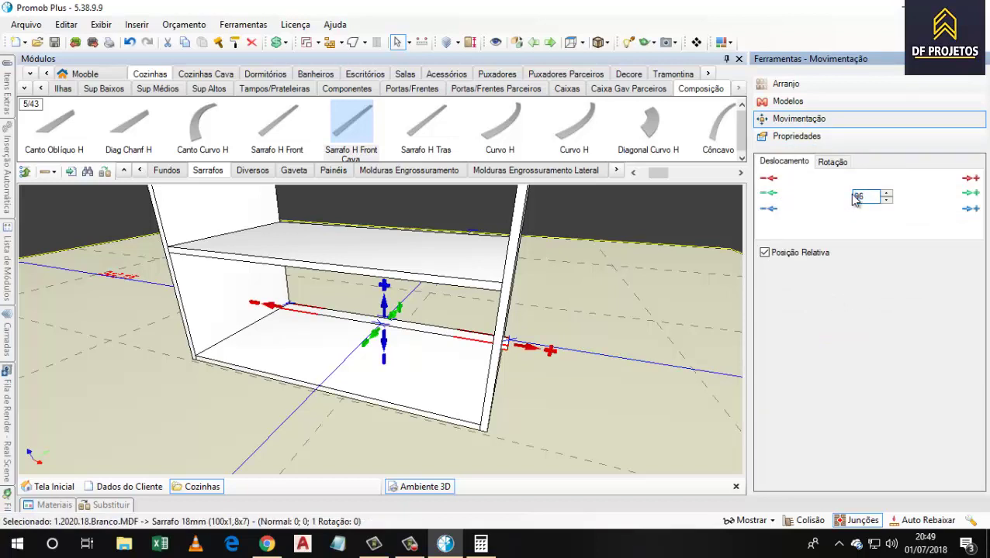
left_click(971, 210)
scroll(647, 260, "down", 4)
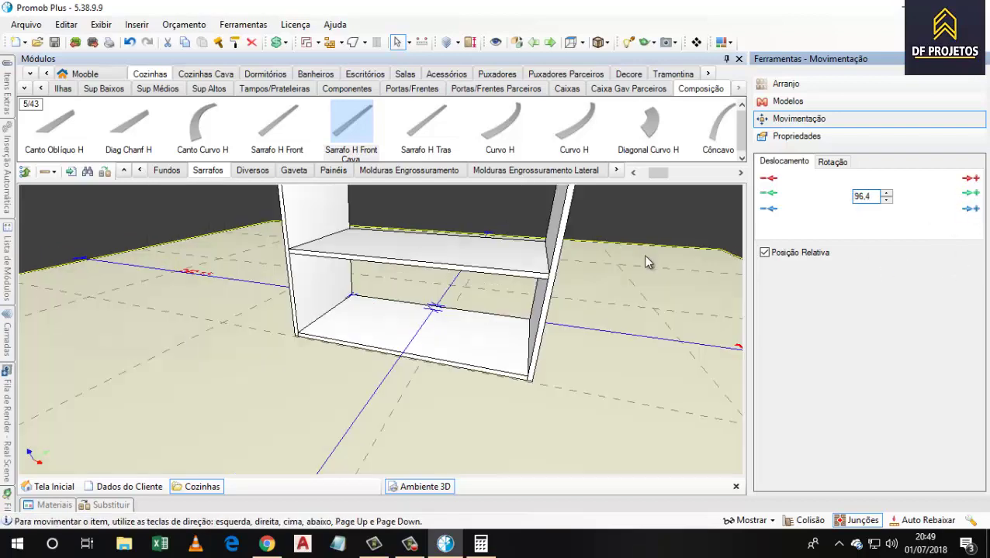
middle_click_drag(487, 270, 614, 246)
scroll(614, 245, "down", 3)
middle_click_drag(560, 371, 534, 427)
scroll(457, 408, "up", 5)
middle_click_drag(532, 378, 433, 347)
scroll(434, 346, "down", 2)
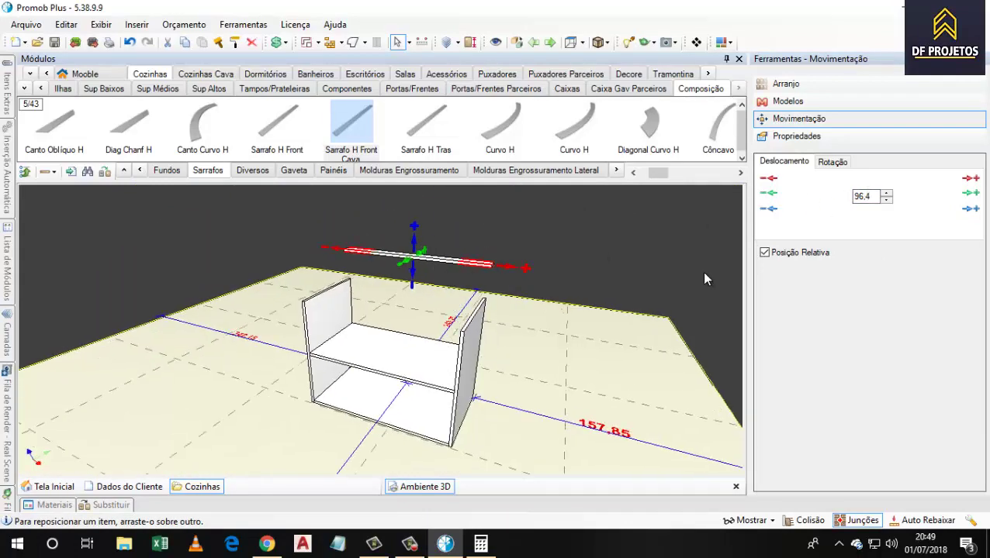
key("ctrl+z")
- Raise the batten by 75 along positive Z to the top of the side panels
left_click(862, 196)
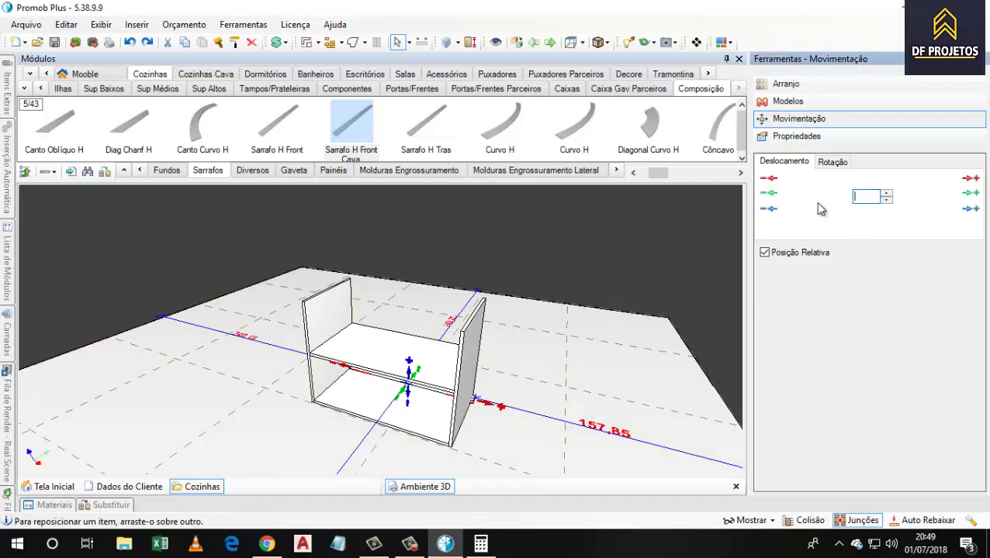
left_click(969, 208)
middle_click_drag(523, 309, 455, 289)
scroll(455, 290, "up", 4)
middle_click_drag(309, 263, 353, 285)
scroll(343, 286, "down", 5)
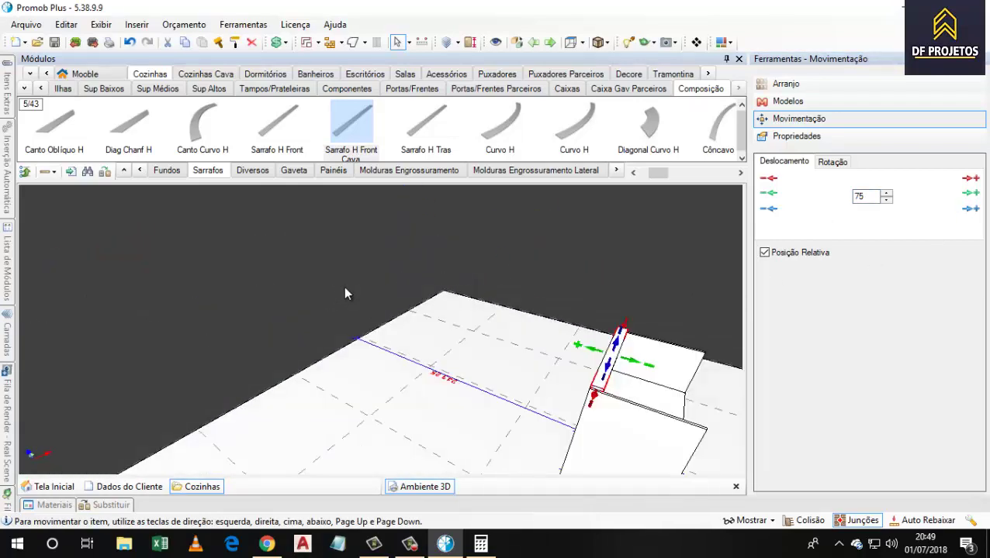
scroll(455, 337, "up", 2)
scroll(461, 341, "up", 5)
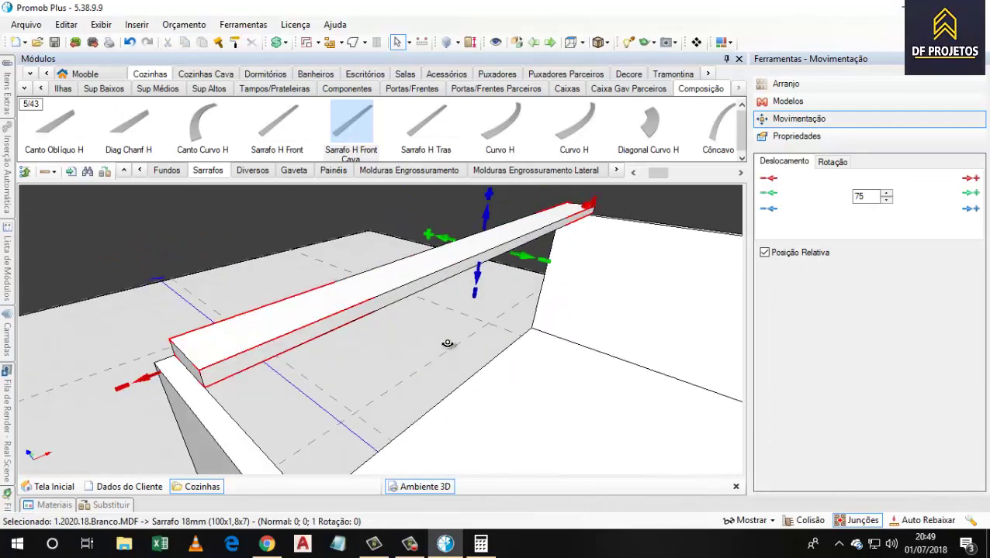
right_click_drag(449, 344, 391, 379)
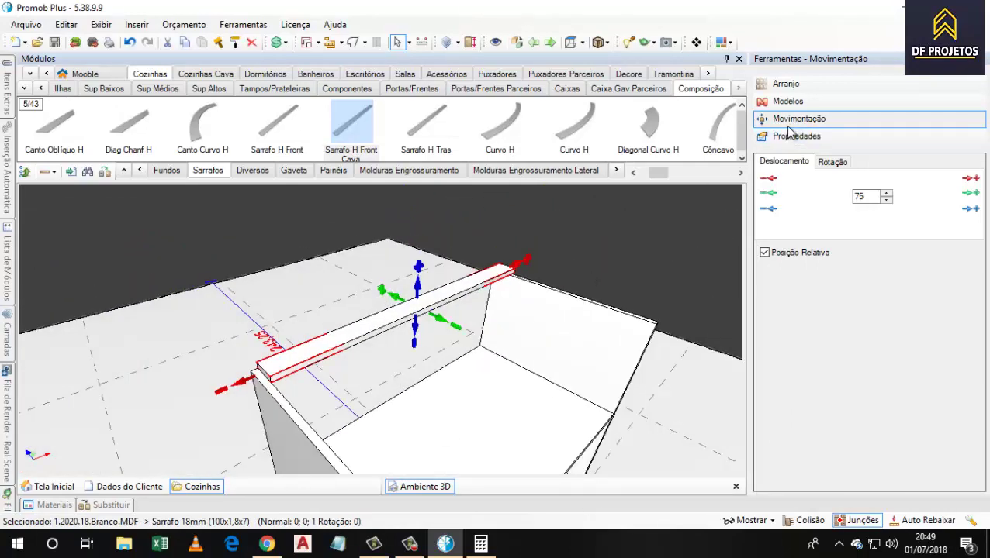
- Rotate the batten 90 degrees about positive X around its center so it stands vertically
left_click(833, 162)
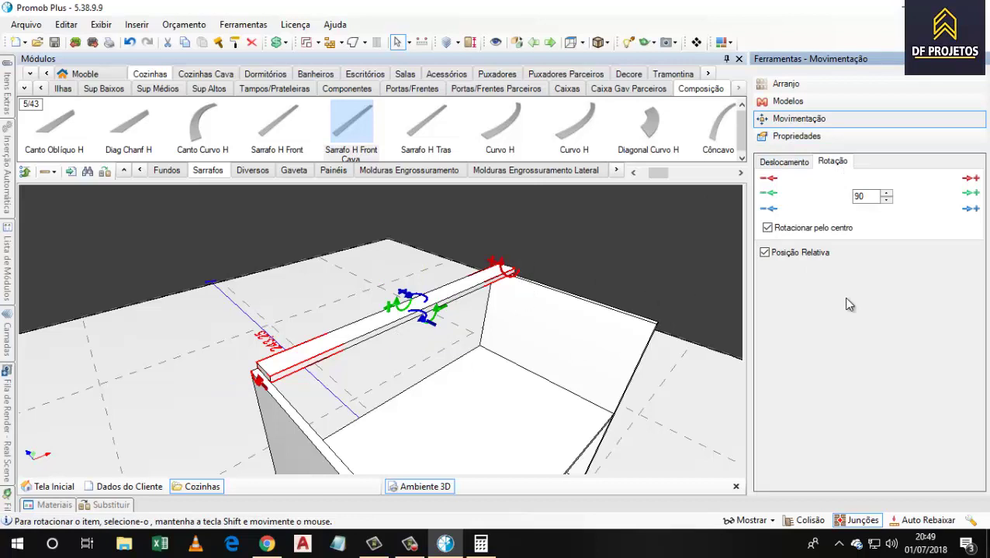
left_click(975, 181)
right_click_drag(443, 355, 367, 336)
scroll(470, 306, "up", 5)
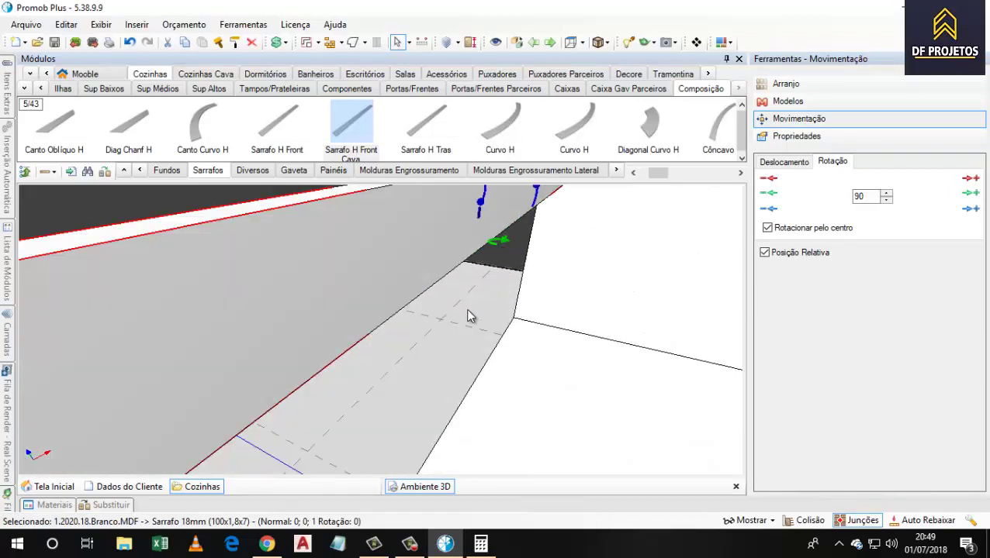
scroll(468, 317, "down", 5)
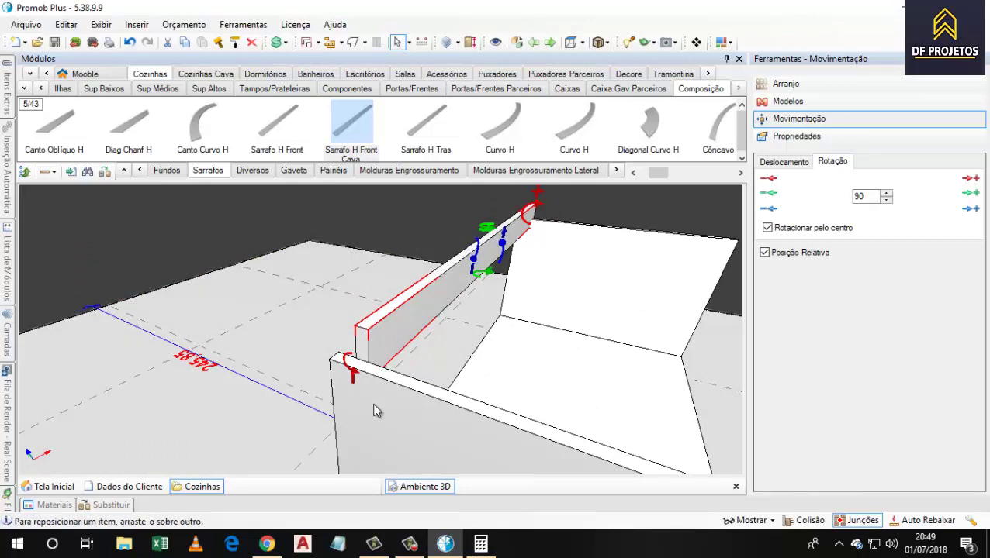
- Reposition the batten at the side panel's rear top corner, with Y 0 in plan and X 0,9, Z 75 in front view
key("ctrl+r")
scroll(196, 378, "up", 3)
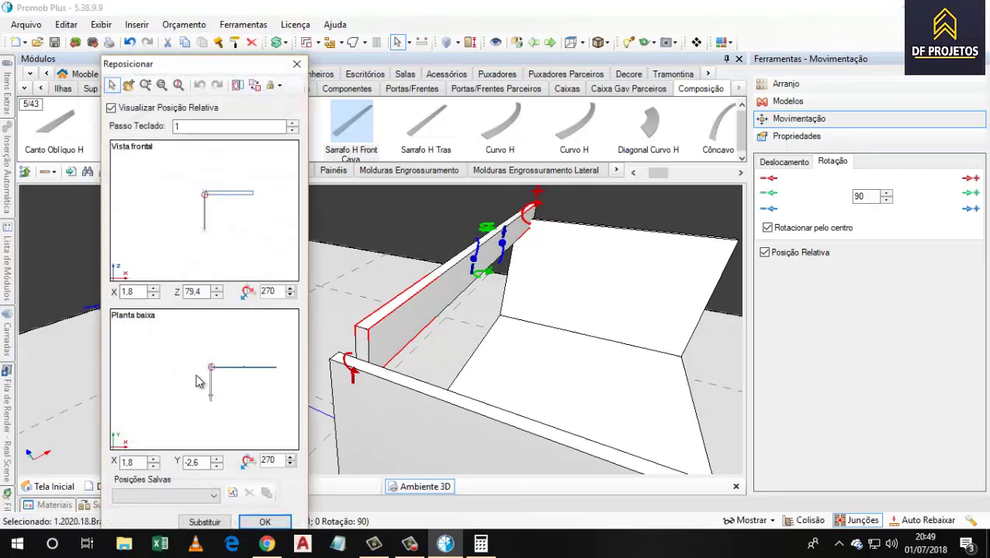
scroll(217, 364, "up", 3)
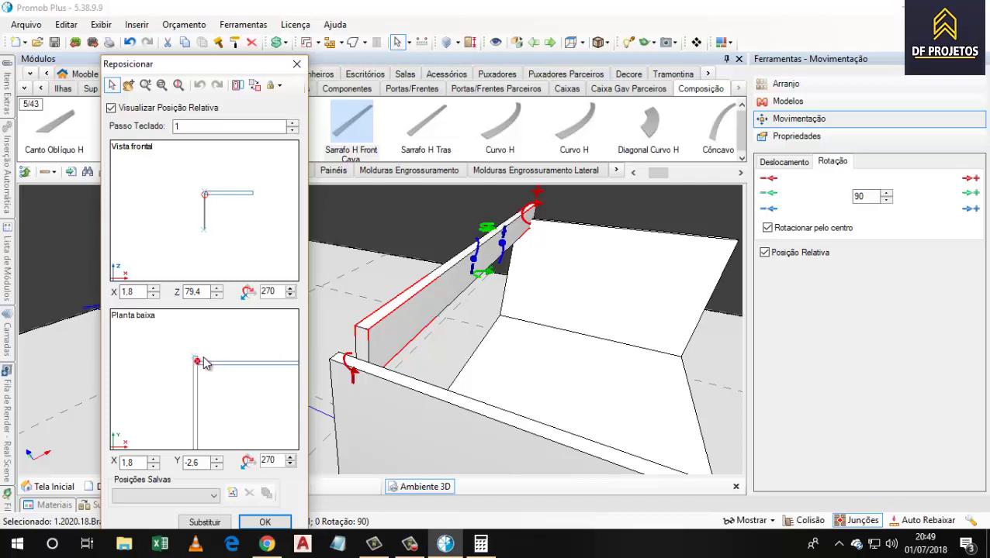
mouse_move(197, 359)
left_mouse_down()
mouse_move(197, 343)
mouse_move(201, 355)
left_mouse_up()
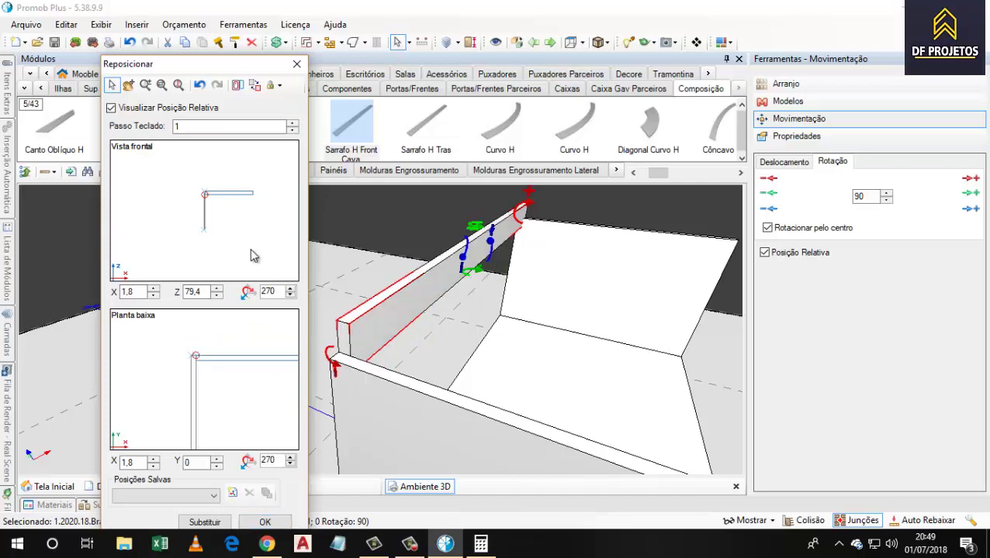
scroll(206, 195, "up", 3)
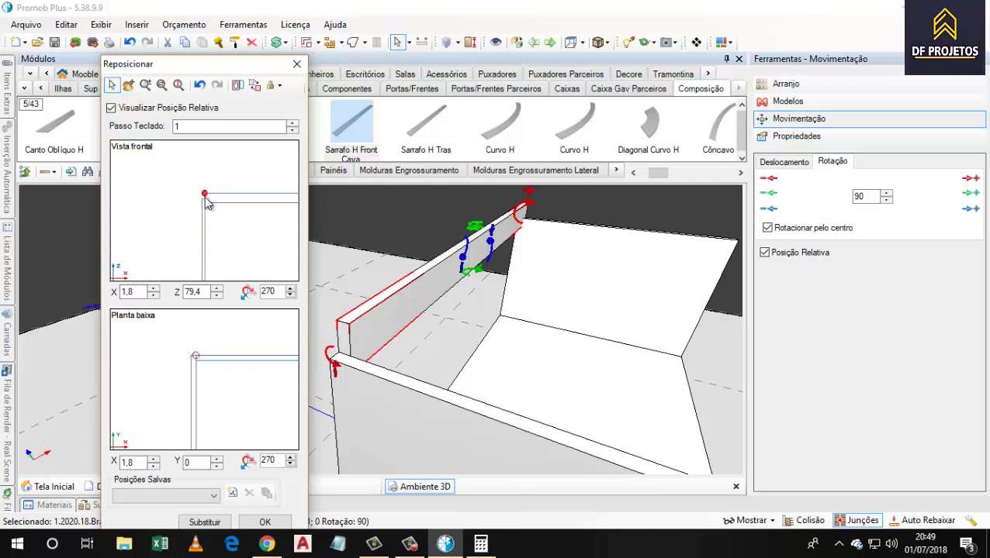
left_click_drag(206, 195, 203, 200)
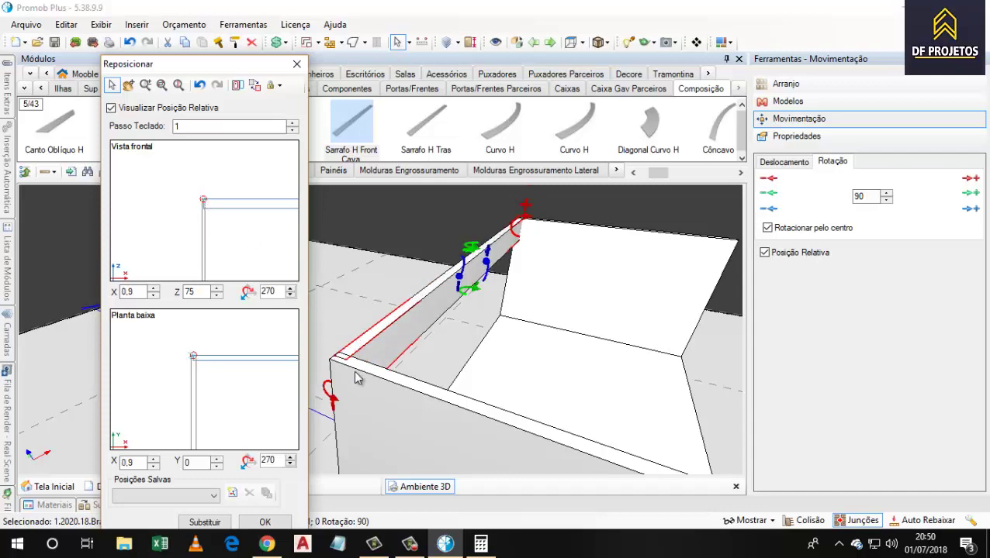
left_click(297, 64)
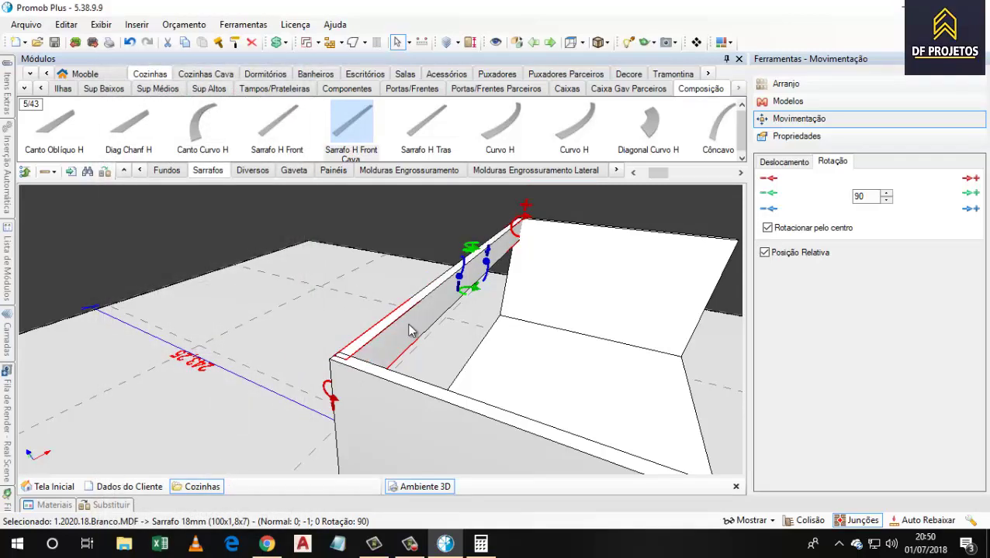
- Set the batten's Largura to 96.4 in its properties
scroll(427, 342, "down", 1)
scroll(427, 343, "up", 3)
scroll(365, 405, "up", 3)
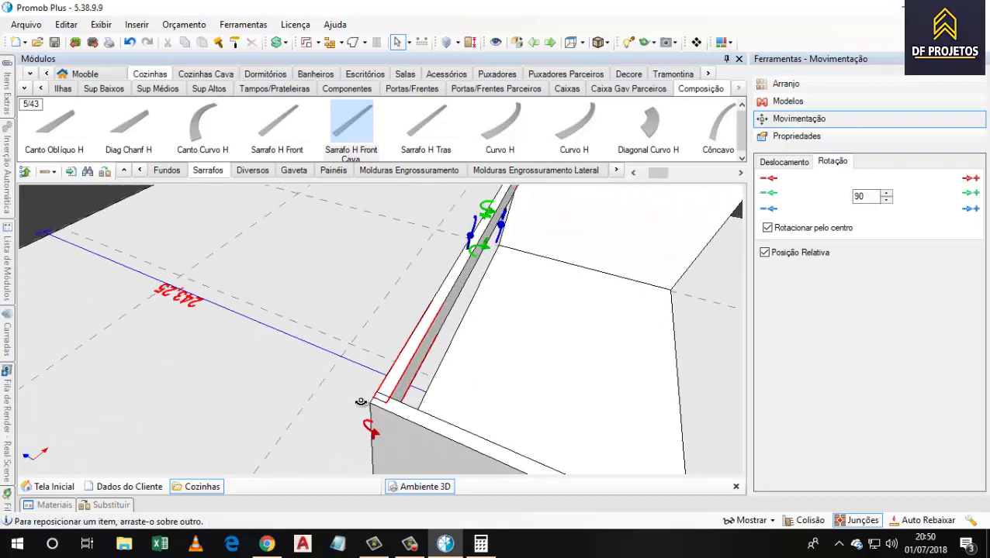
scroll(419, 394, "up", 3)
scroll(437, 341, "down", 3)
left_click(460, 272)
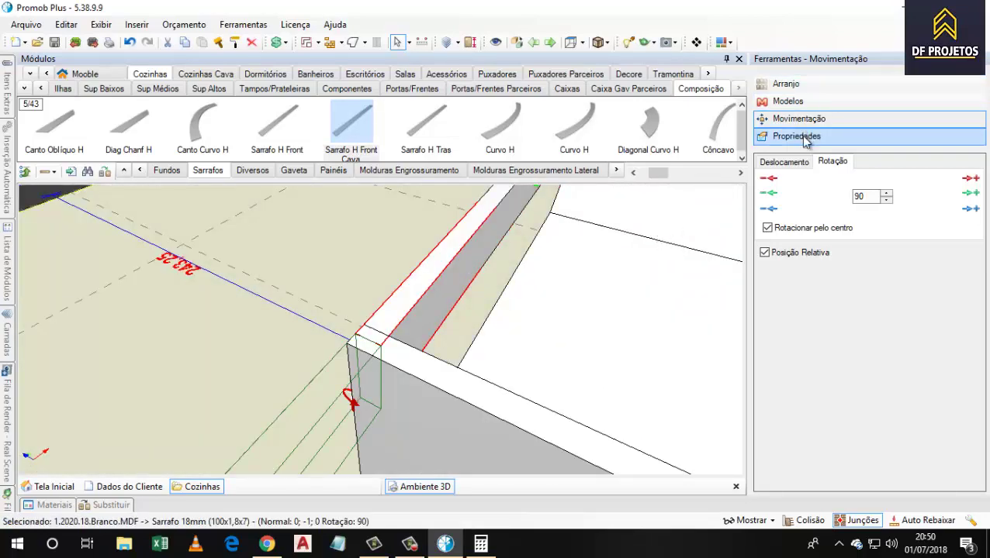
left_click(804, 137)
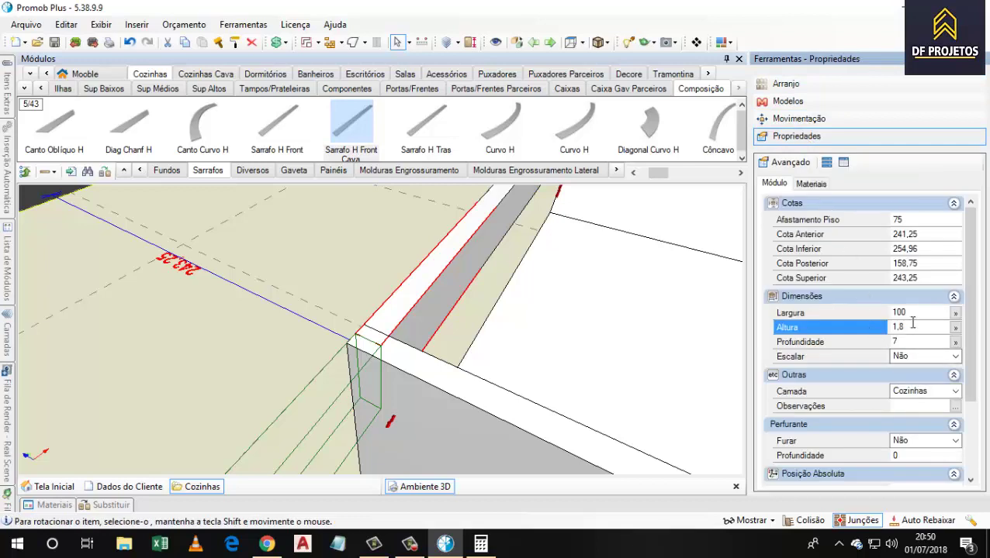
left_click(915, 313)
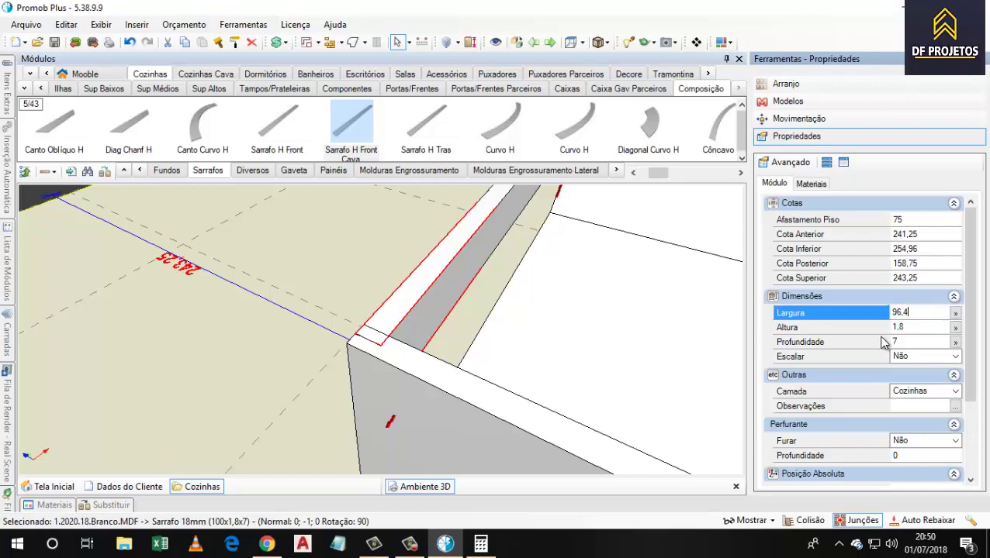
key("Return")
scroll(472, 393, "down", 4)
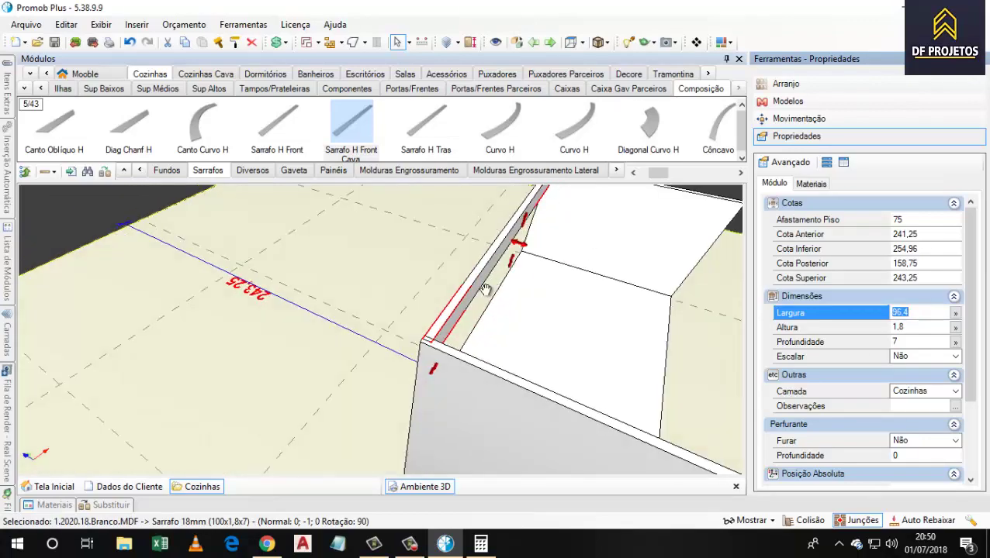
- Reposition the rear batten in plan view so its end snaps to the side panel, with X -96,4
middle_click_drag(486, 287, 379, 288)
scroll(411, 338, "up", 3)
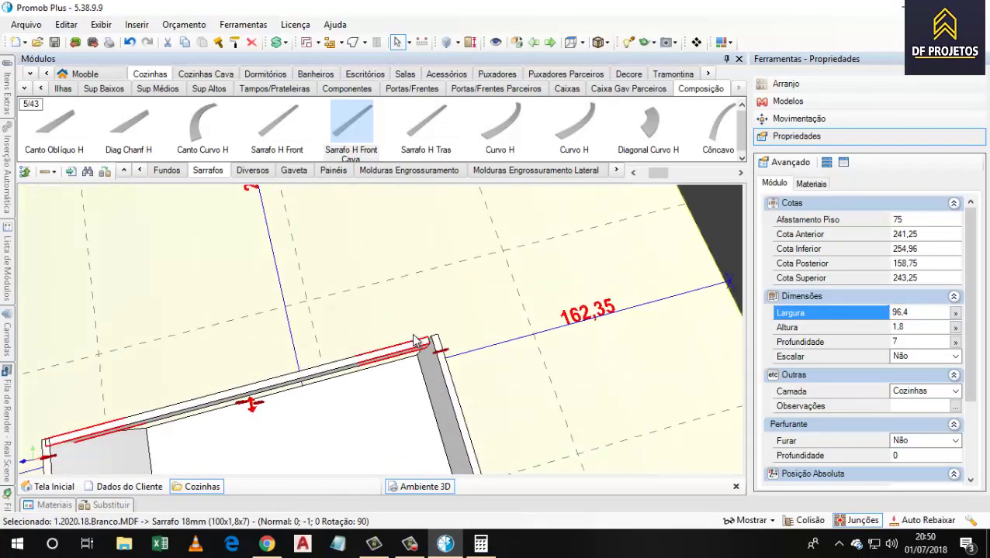
middle_click_drag(444, 353, 406, 334)
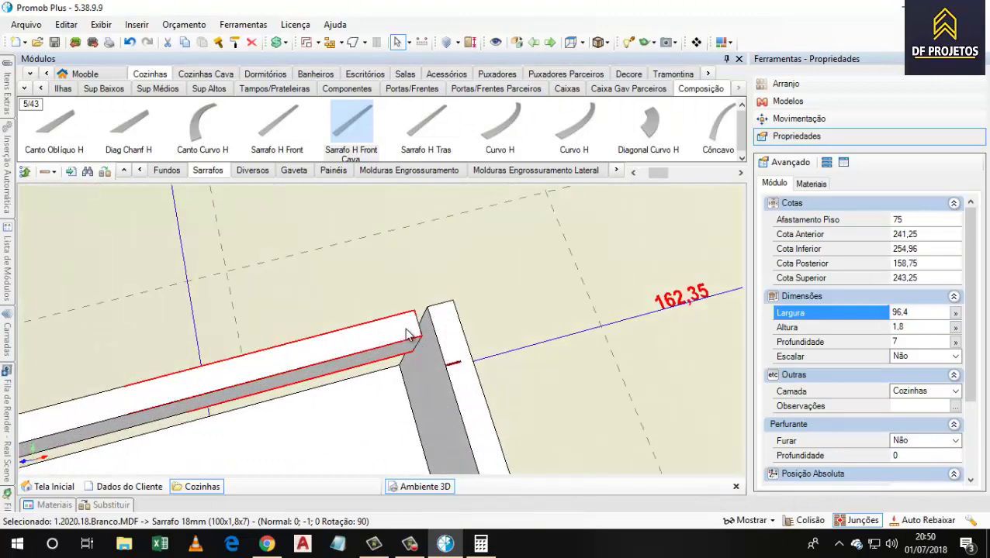
double_click(442, 380)
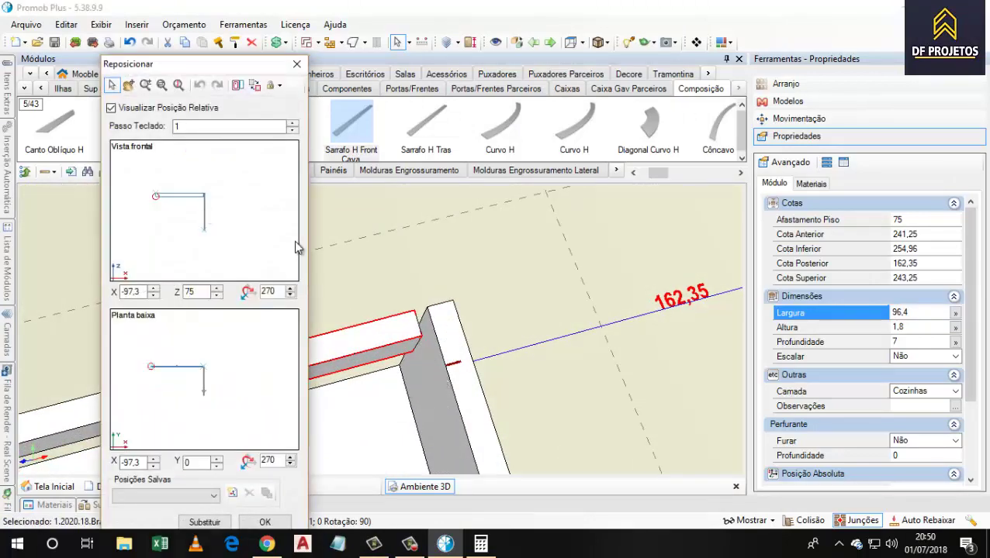
left_click(297, 64)
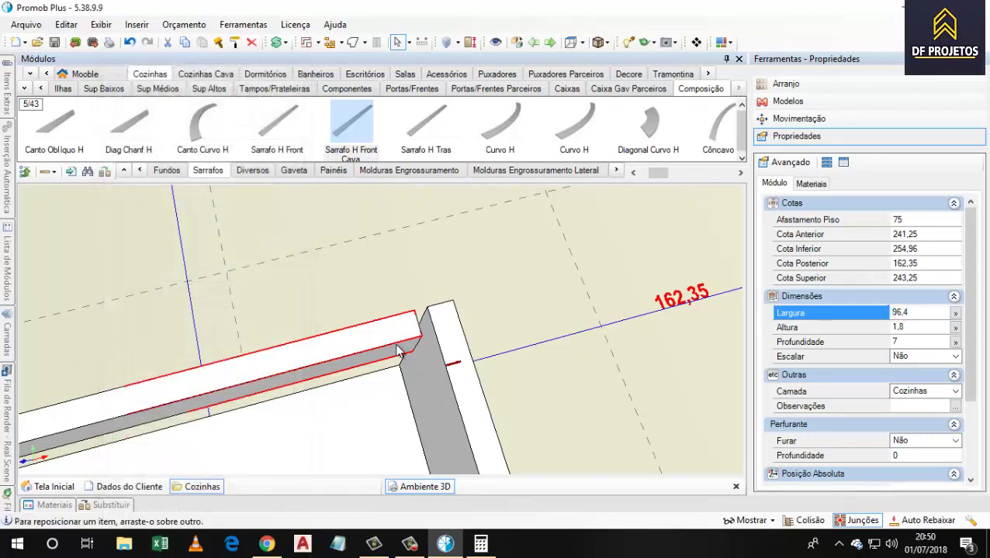
double_click(438, 401)
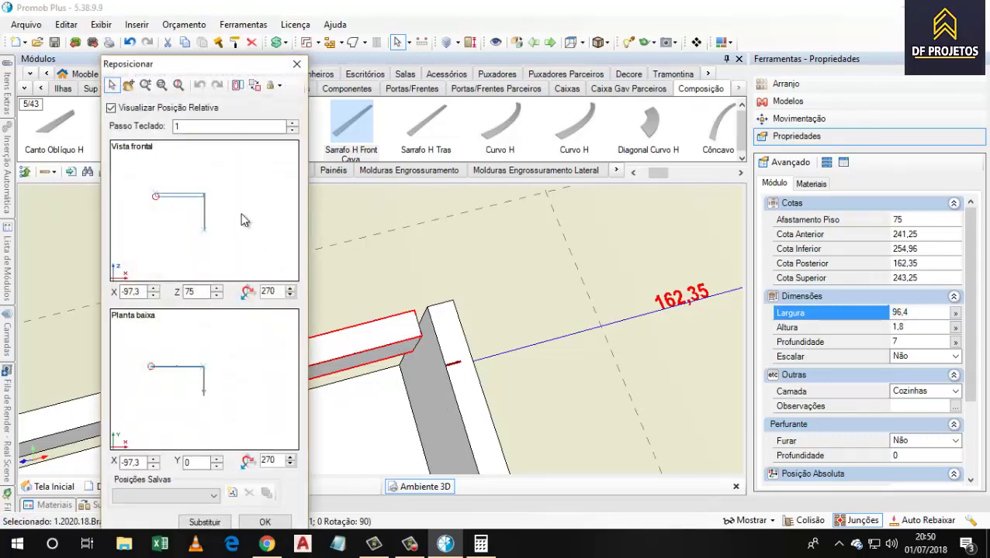
scroll(199, 365, "up", 5)
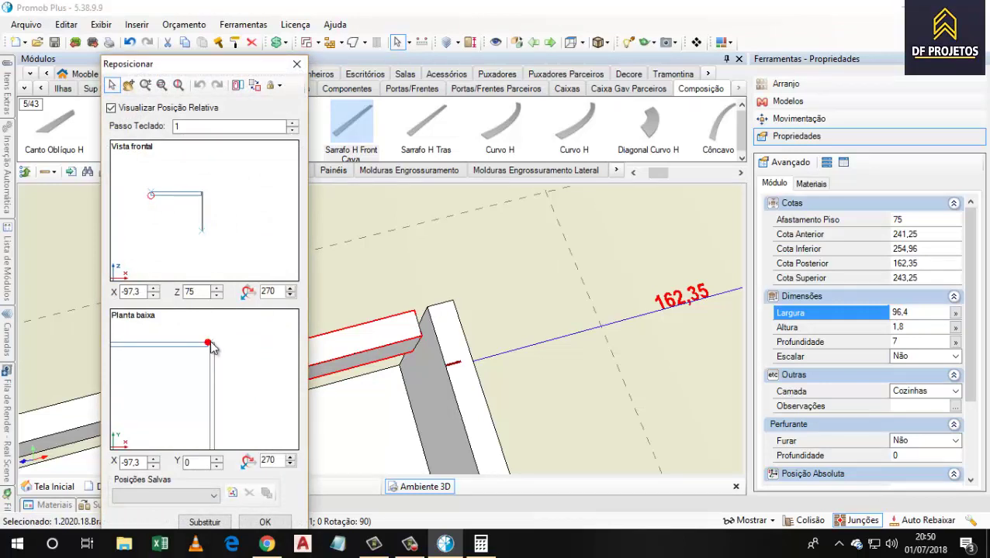
mouse_move(211, 343)
left_mouse_down()
mouse_move(212, 363)
mouse_move(210, 343)
left_mouse_up()
scroll(354, 393, "down", 2)
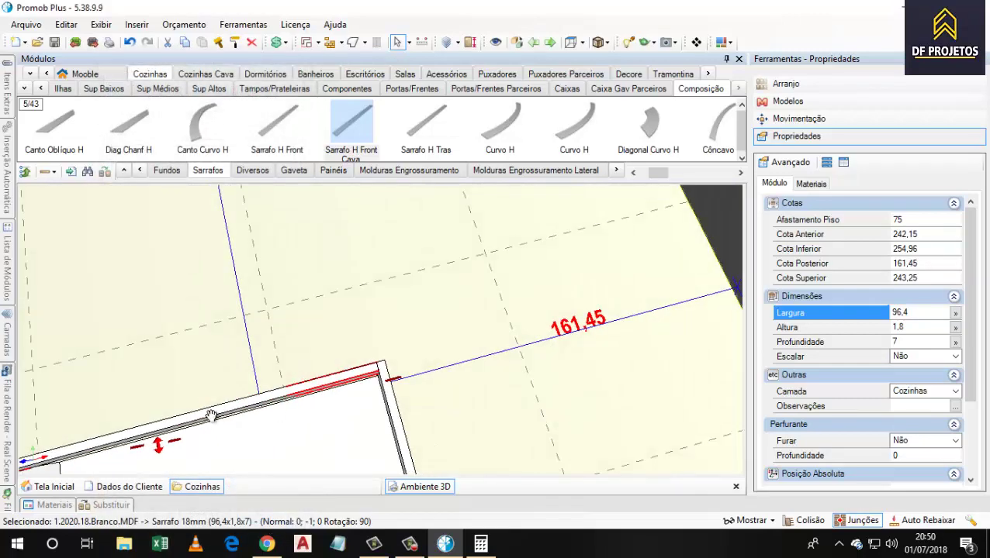
- Examine the rear batten's fit between the two side panels from above and from the front
middle_click_drag(212, 415, 378, 315)
scroll(239, 240, "down", 2)
scroll(270, 375, "down", 2)
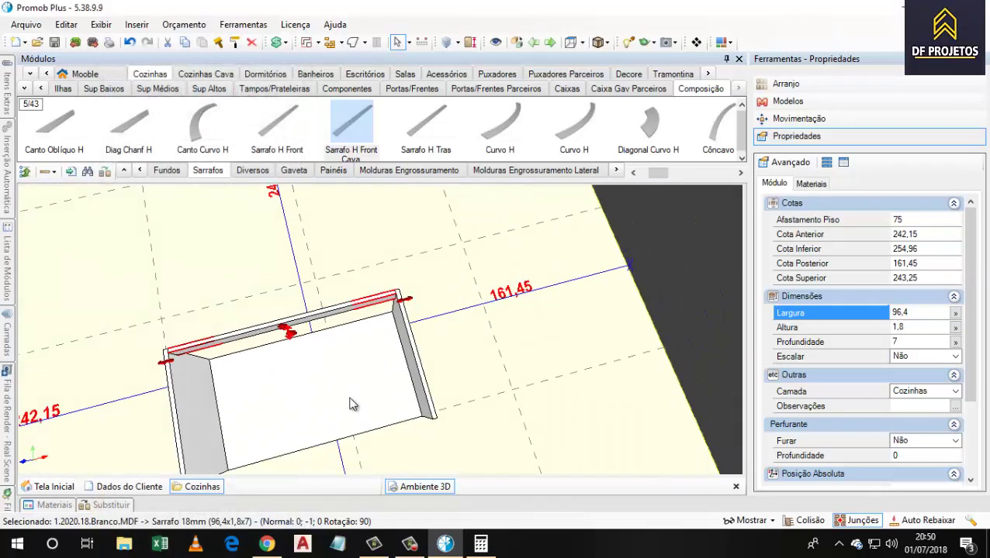
middle_click_drag(349, 394, 269, 334)
scroll(271, 340, "up", 5)
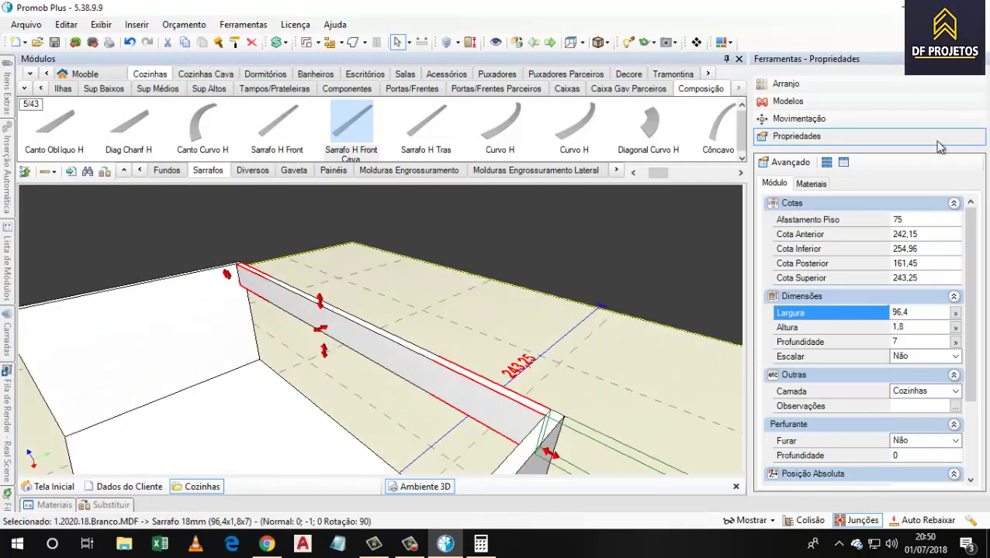
scroll(493, 256, "down", 4)
scroll(360, 305, "up", 1)
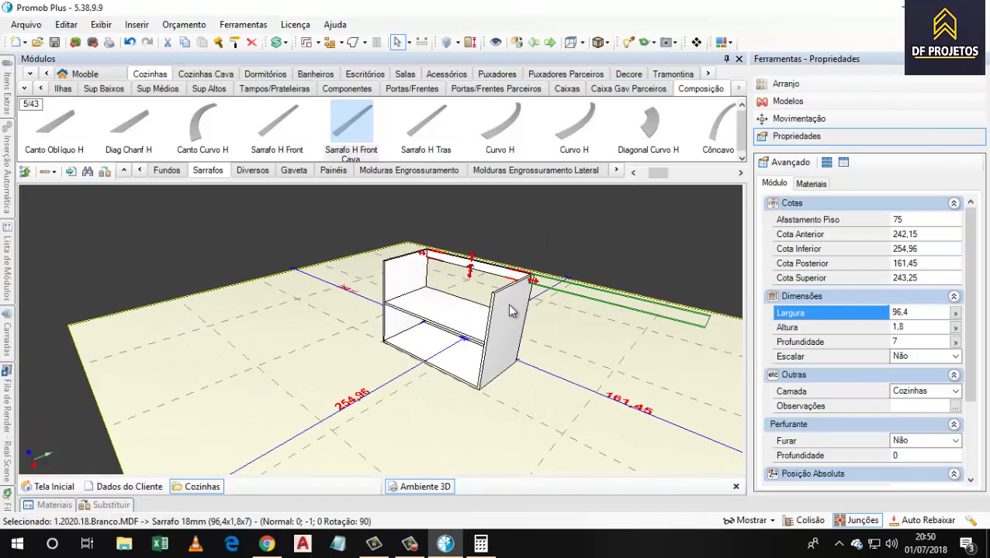
scroll(448, 332, "up", 4)
scroll(514, 262, "down", 3)
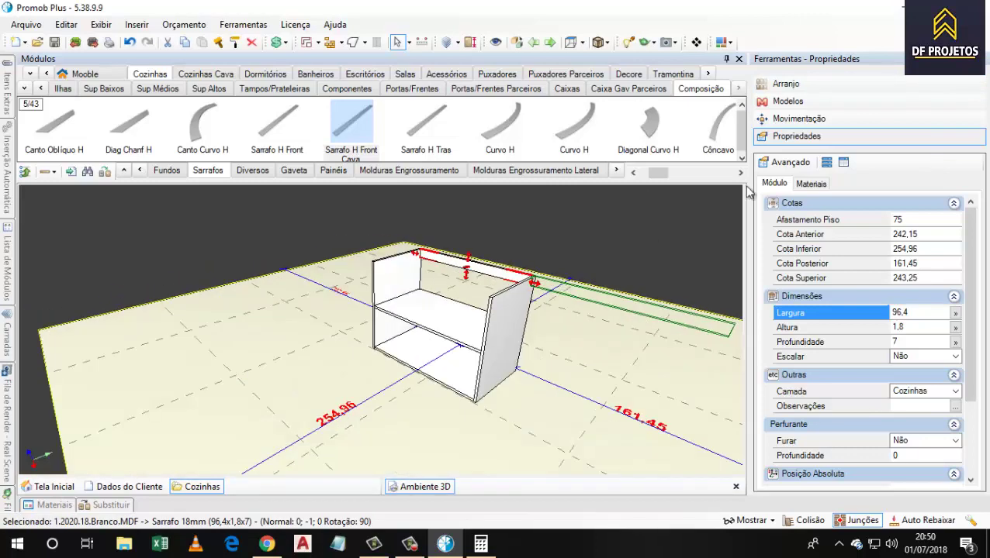
- Duplicate the rear top batten in place with a linear array of 2 items along X
left_click(791, 84)
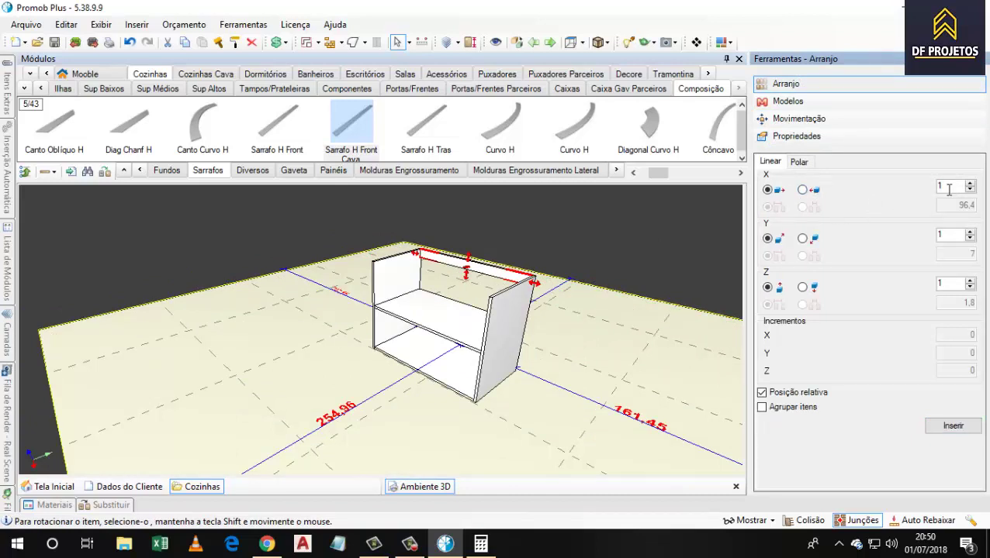
double_click(947, 188)
type("2")
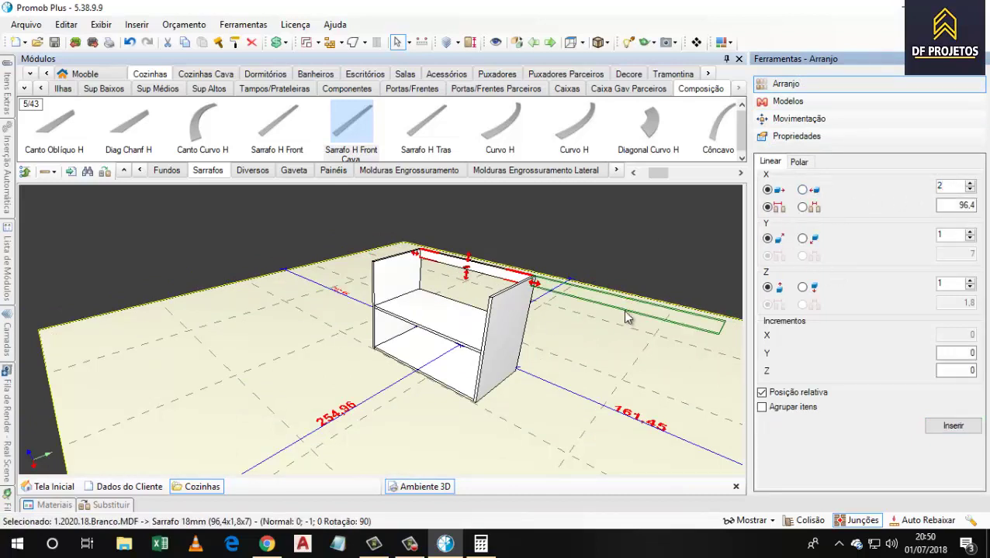
key("Tab")
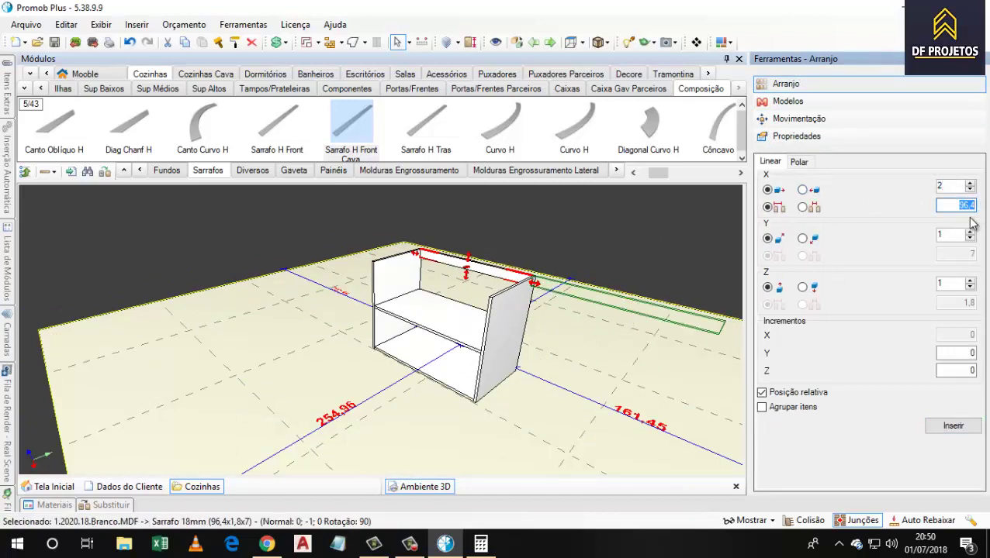
left_click(960, 429)
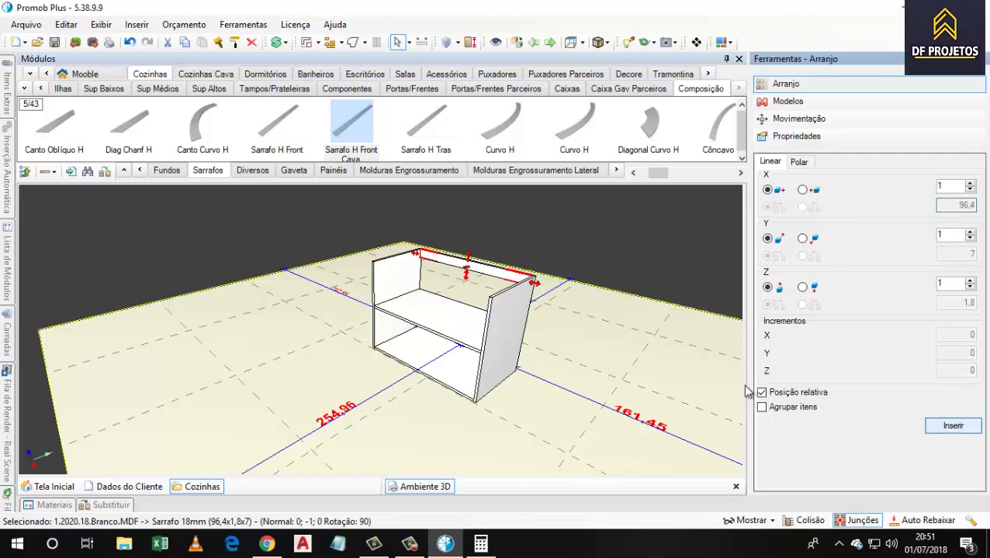
- Move the duplicated batten along its Z axis in 55 displacements to the front of the side panels
scroll(501, 263, "up", 2)
middle_click_drag(532, 295, 446, 328)
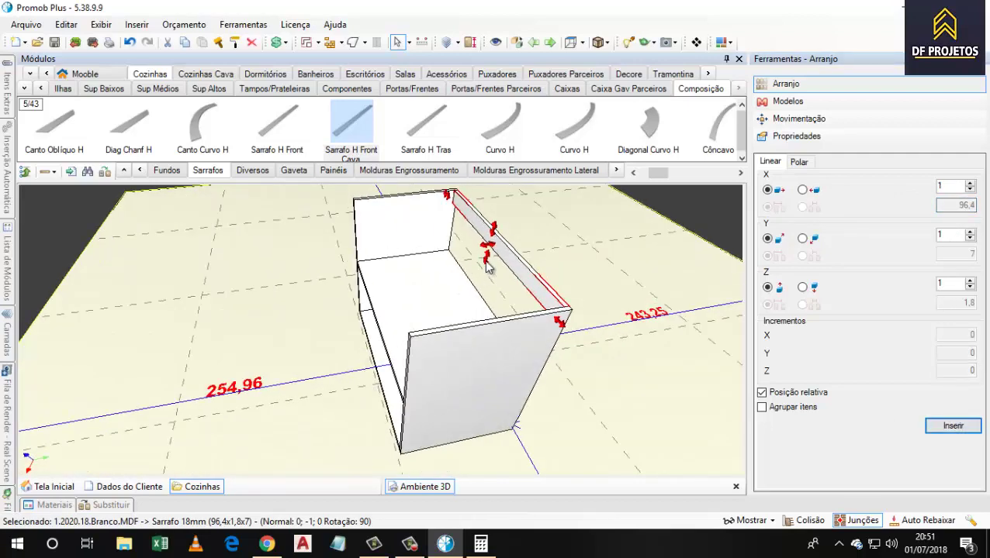
scroll(487, 266, "up", 2)
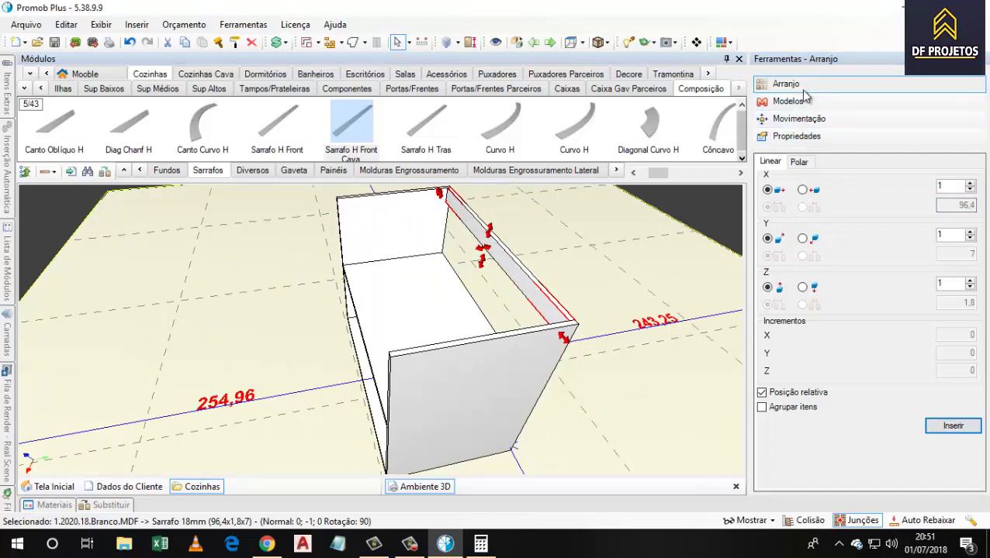
left_click(799, 119)
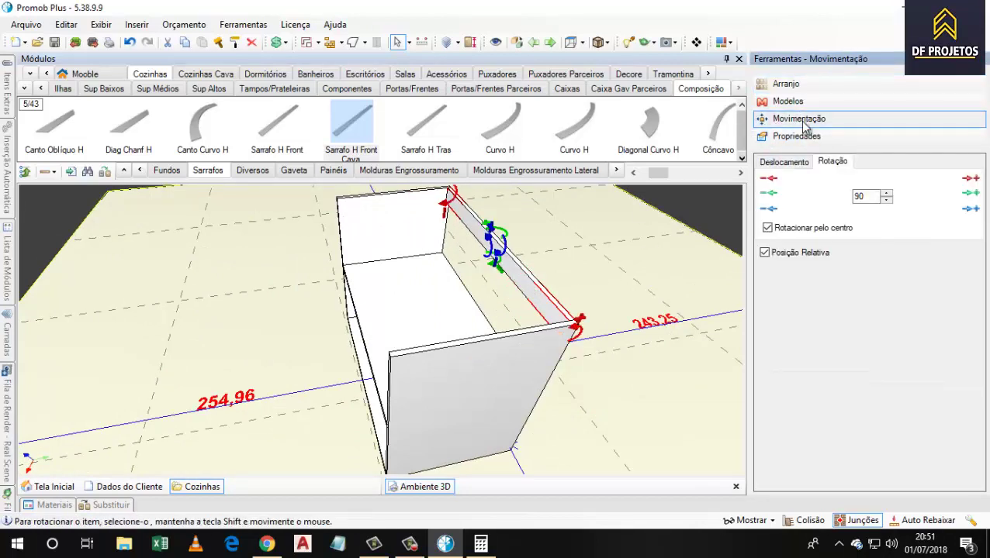
left_click(784, 164)
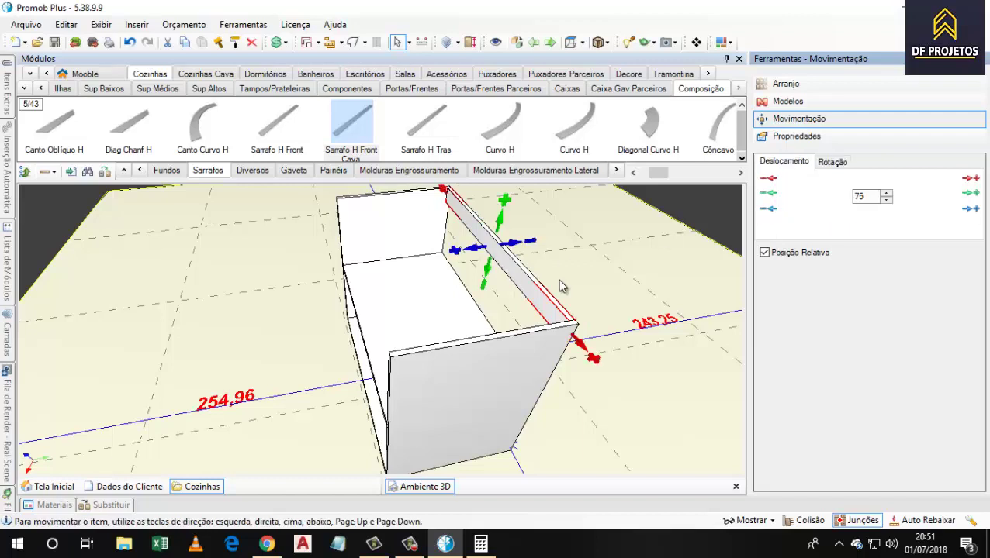
double_click(863, 196)
type("55")
left_click(773, 210)
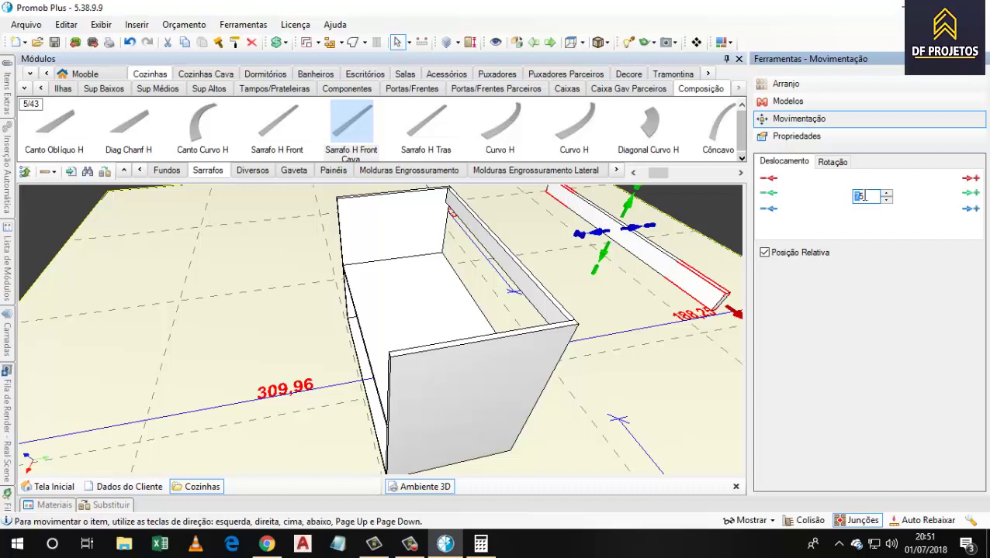
type("55")
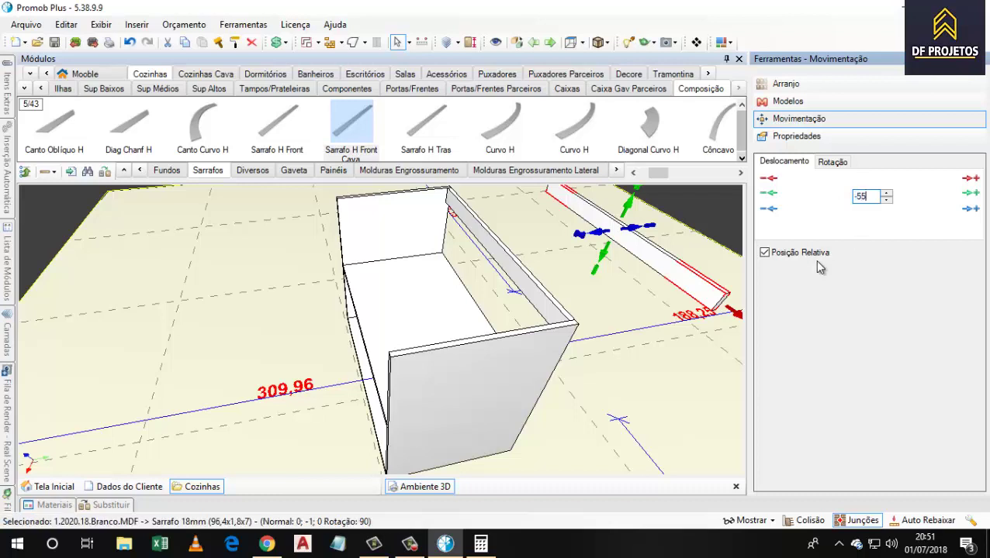
left_click(768, 210)
left_click(769, 209)
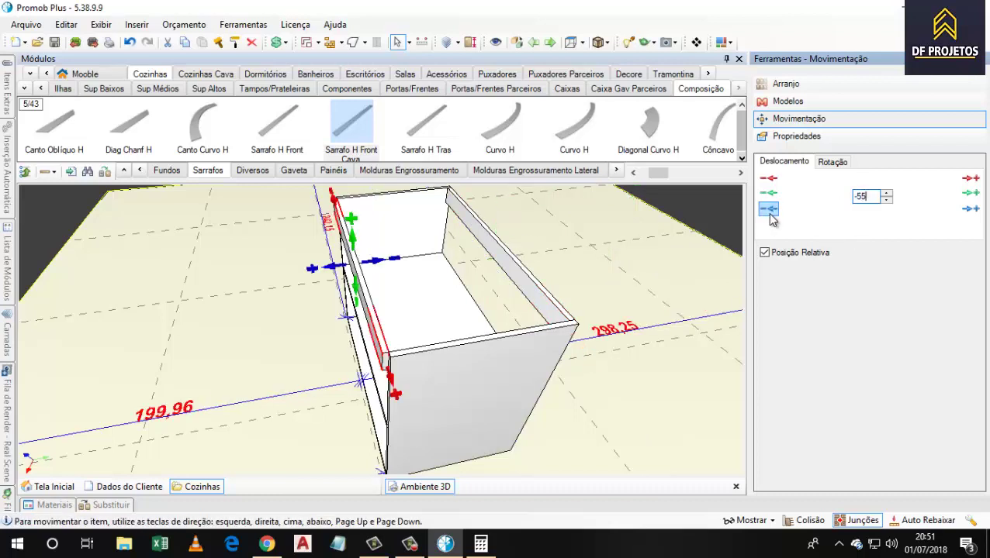
- Shift the front batten 1,8 inward along its Z axis so it sits flush with the side panels' front edges
middle_click_drag(376, 315, 377, 340)
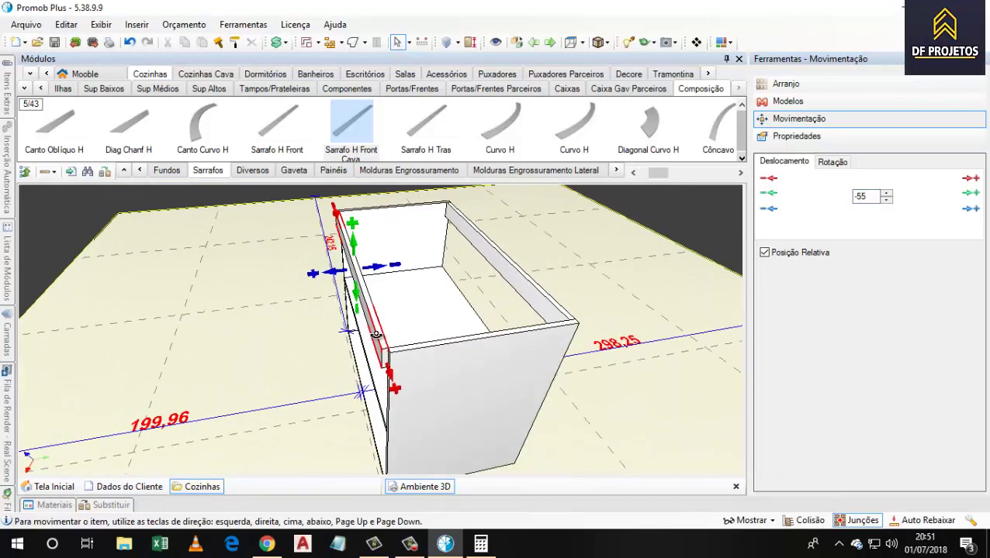
scroll(387, 349, "up", 5)
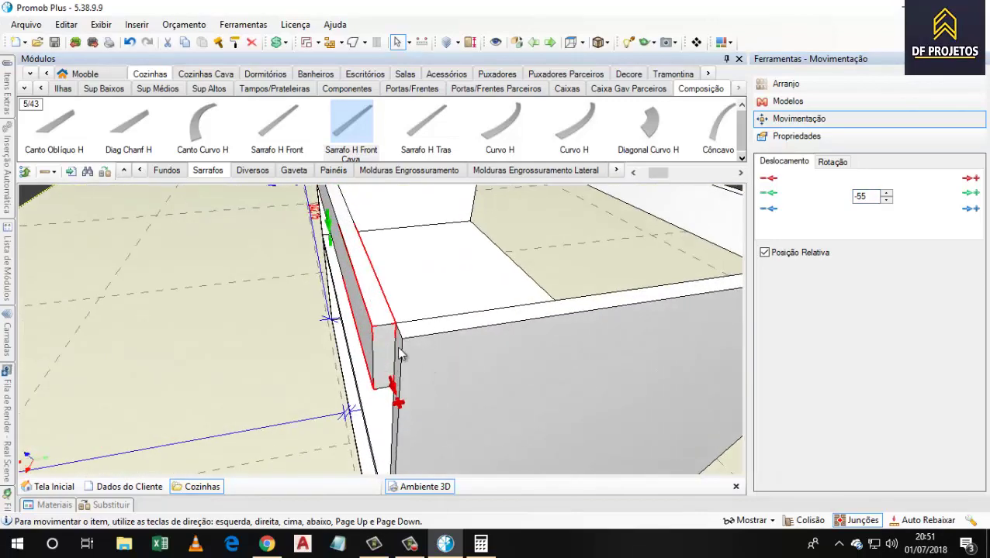
double_click(846, 196)
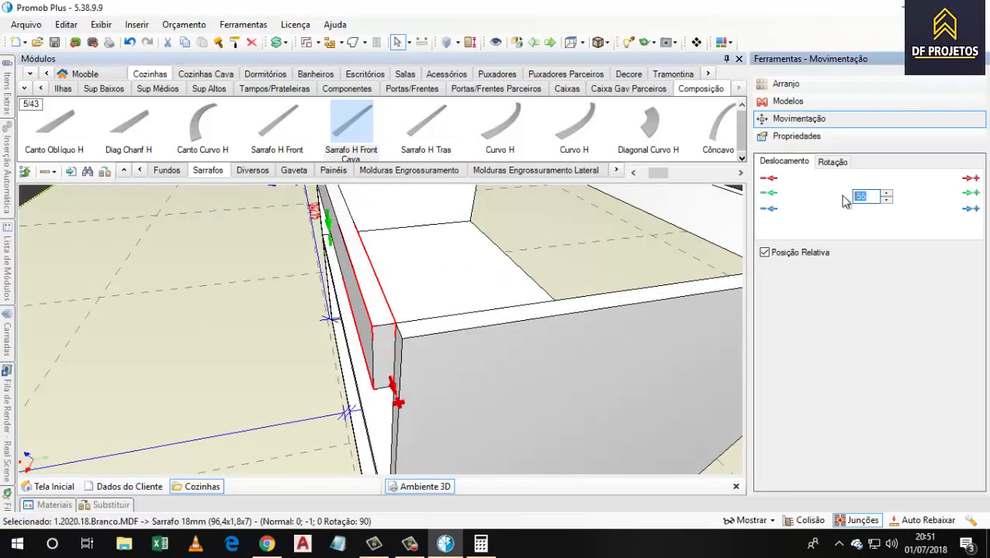
left_click(971, 210)
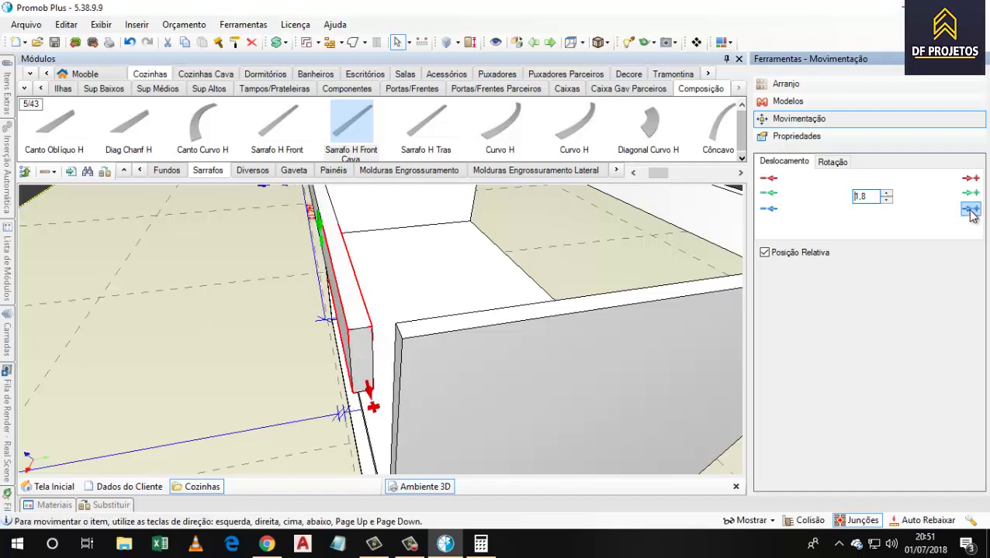
left_click(769, 210)
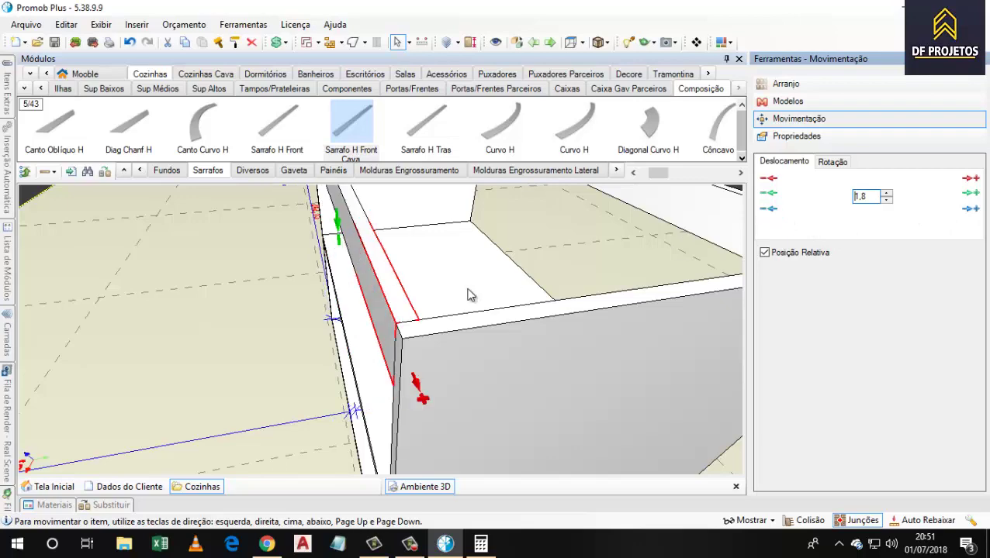
- Rotate the front batten 90 degrees about positive X around its center so it lies flat
scroll(468, 295, "down", 5)
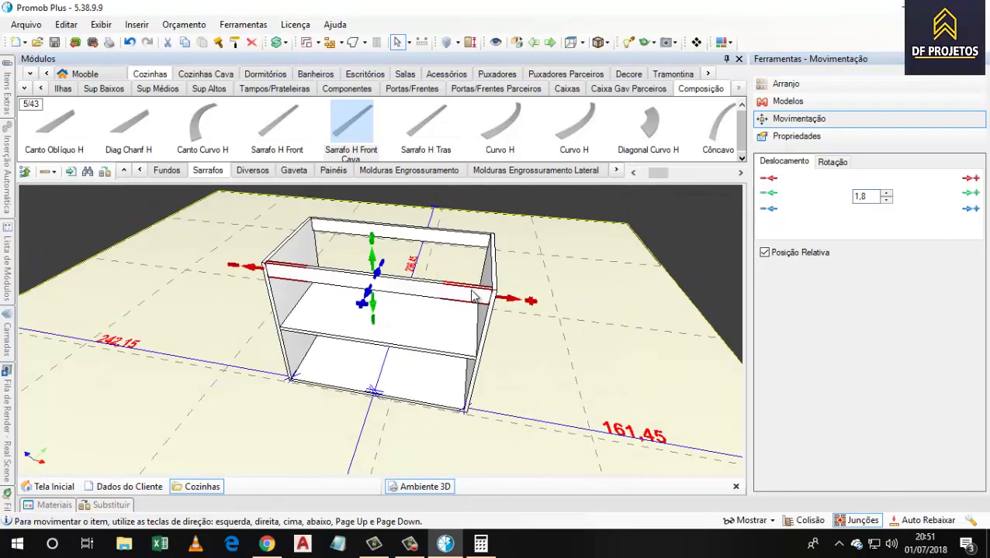
middle_click_drag(471, 295, 431, 282)
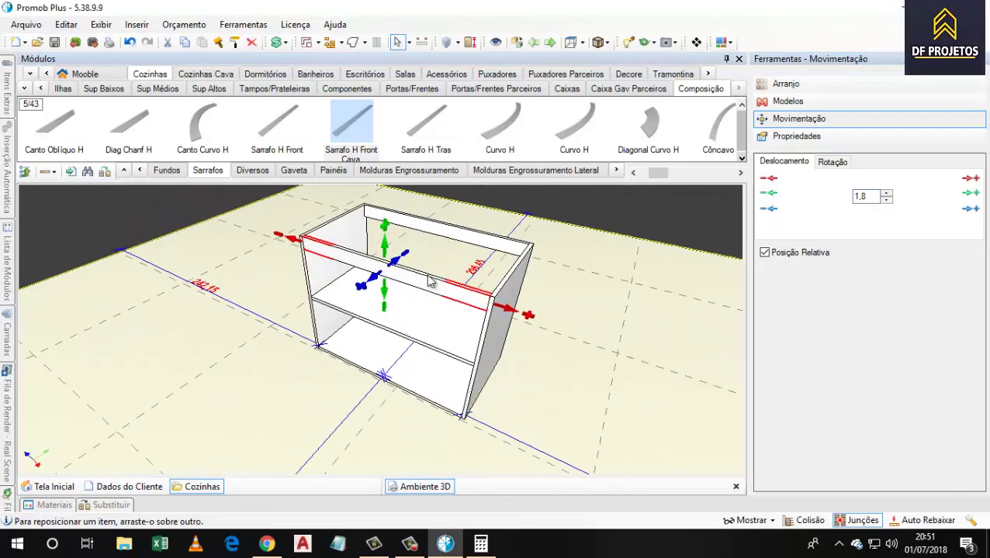
scroll(432, 281, "up", 1)
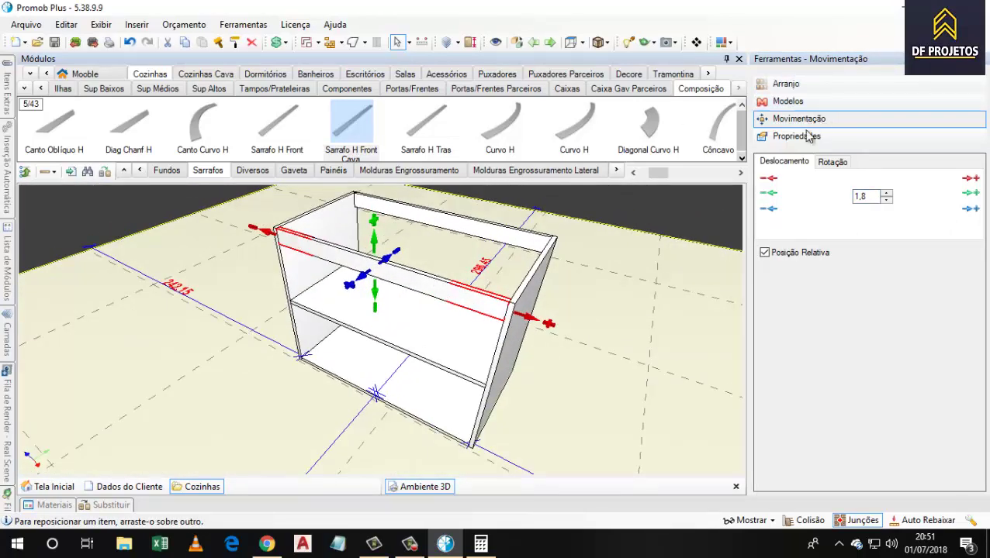
left_click(832, 161)
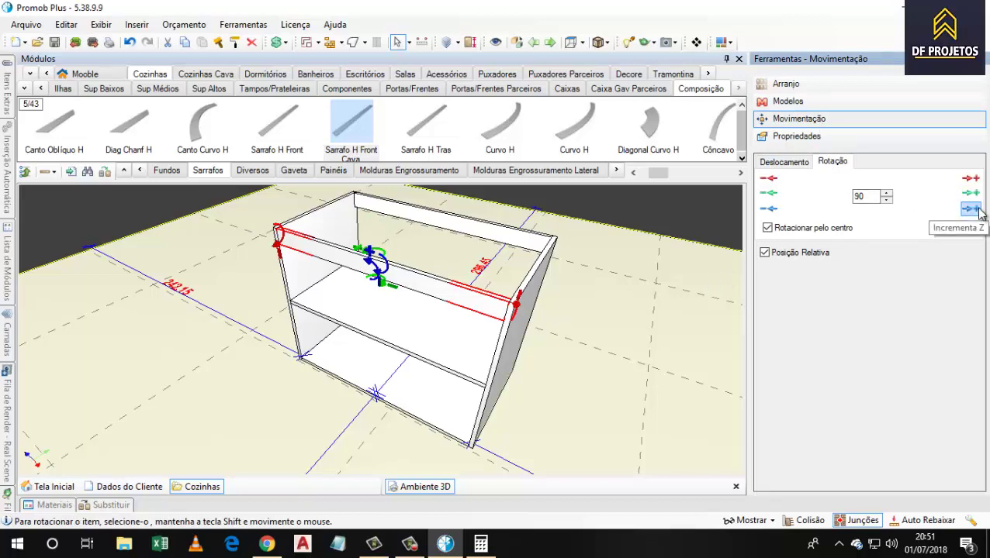
middle_click_drag(598, 298, 424, 267)
left_click(370, 232)
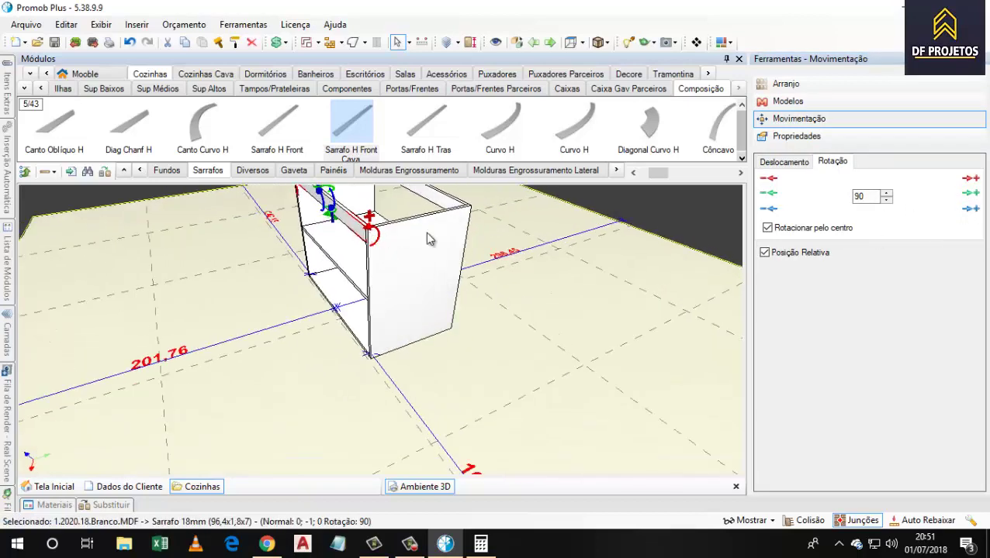
left_click(969, 181)
middle_click_drag(672, 266, 660, 312)
scroll(363, 302, "up", 2)
middle_click_drag(379, 321, 423, 313)
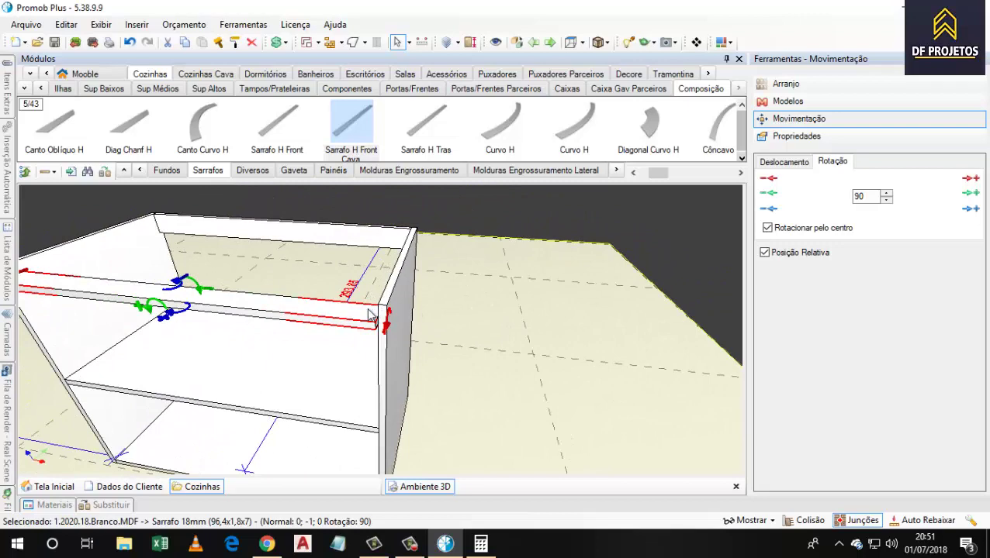
- Reposition the front batten relative to the side panel, snapping it to the side's top corner in front view at Z 75
double_click(396, 358)
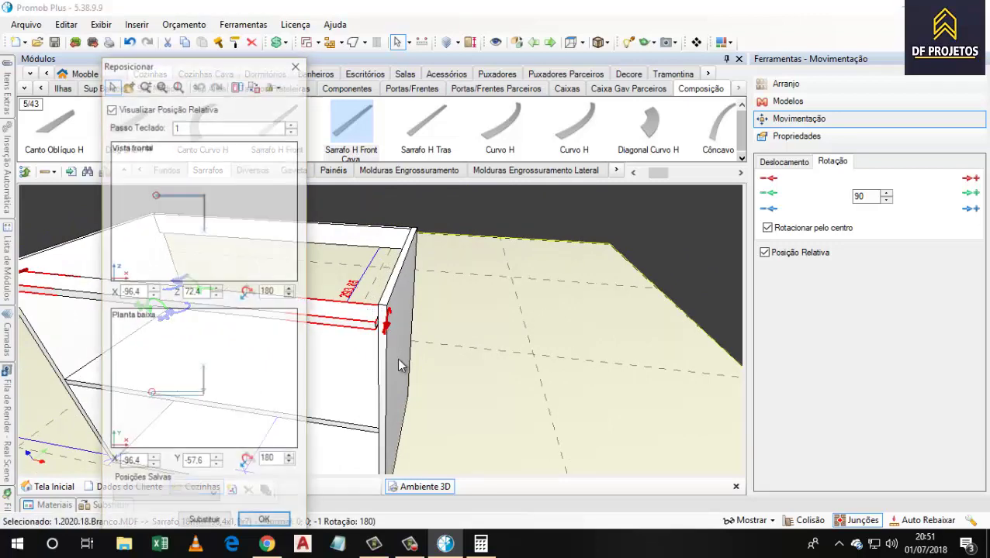
scroll(213, 215, "up", 3)
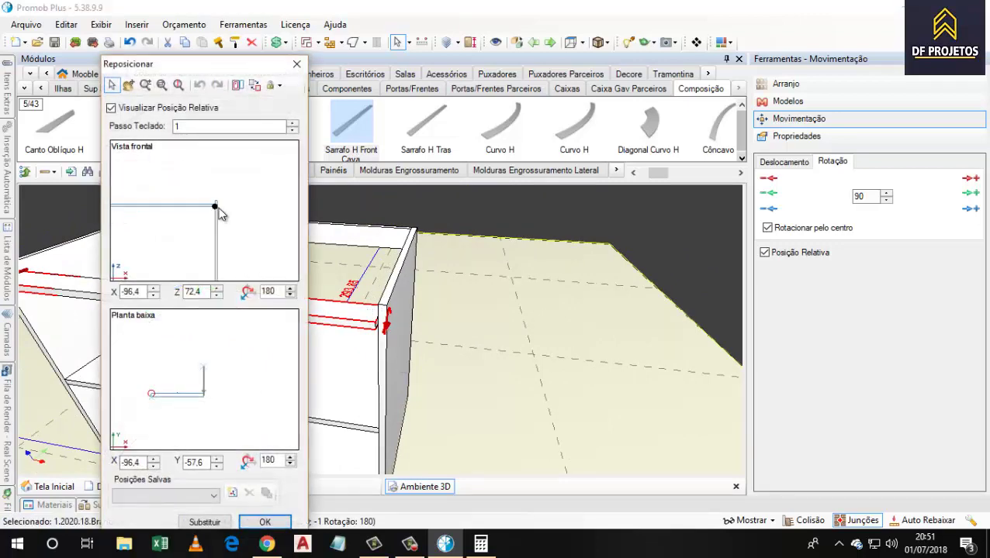
mouse_move(213, 202)
left_mouse_down()
mouse_move(218, 182)
mouse_move(218, 213)
left_mouse_up()
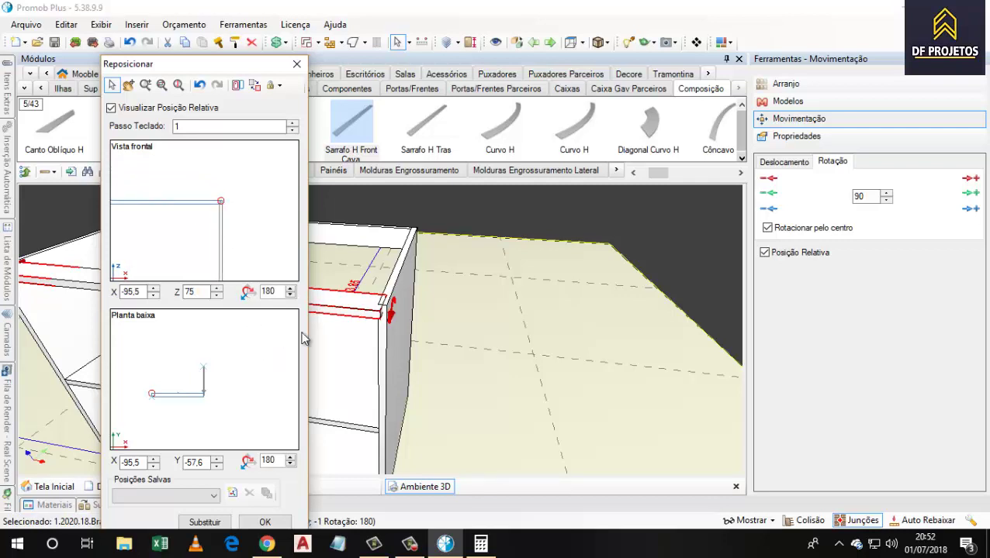
- Snap the front batten to the side panel's front inner corner in plan view at X -96,4 and Y -55, and apply the repositioning
scroll(197, 402, "up", 5)
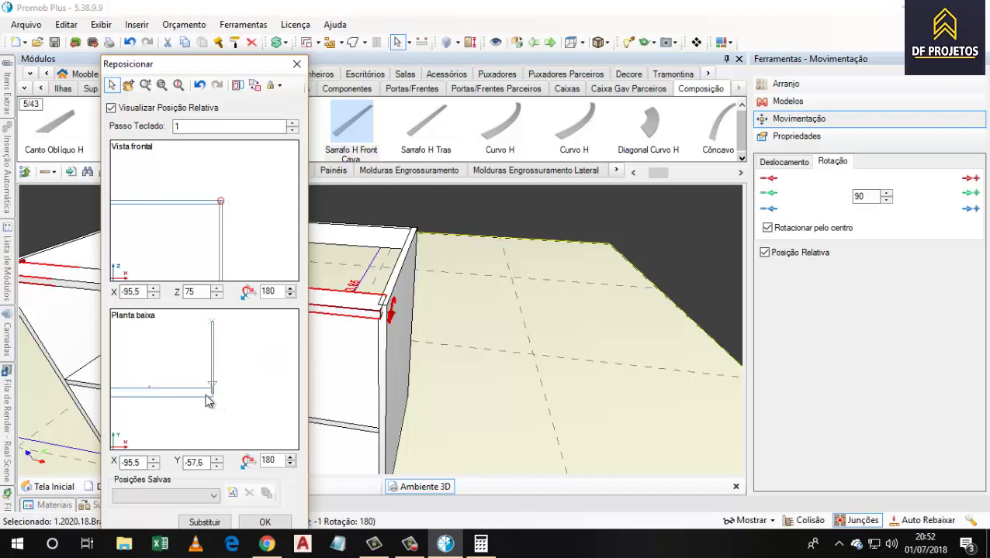
scroll(208, 400, "up", 2)
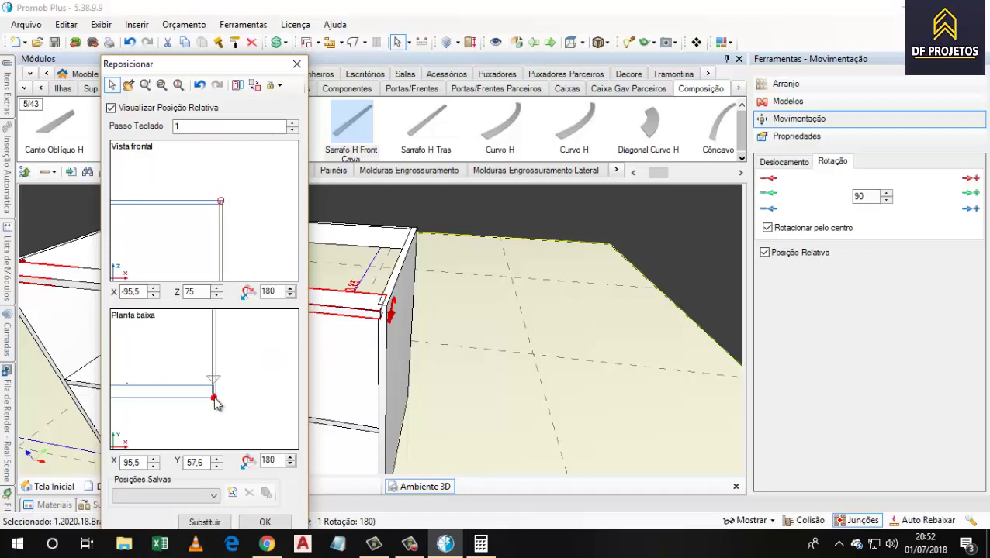
mouse_move(215, 403)
left_mouse_down()
mouse_move(211, 384)
mouse_move(216, 395)
left_mouse_up()
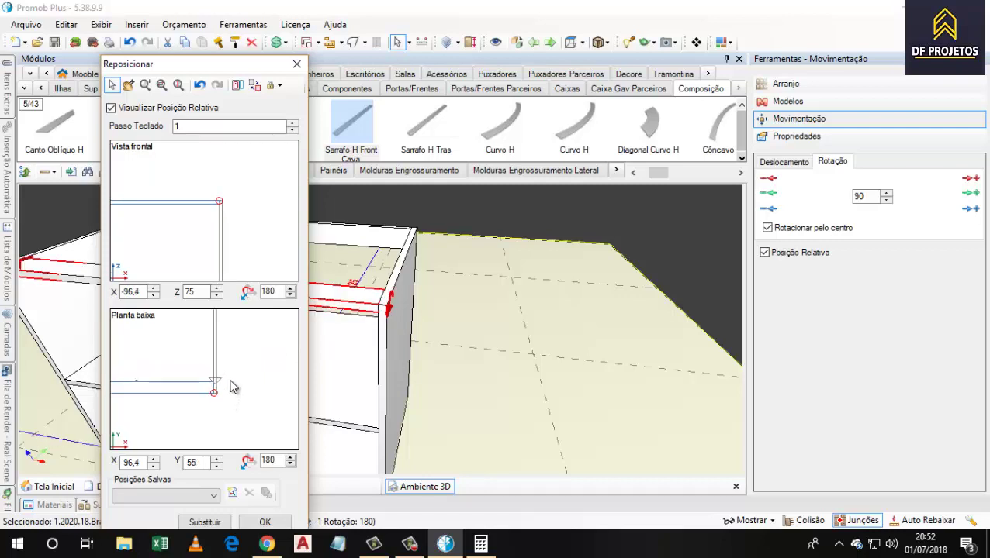
left_click(266, 522)
scroll(351, 384, "up", 8)
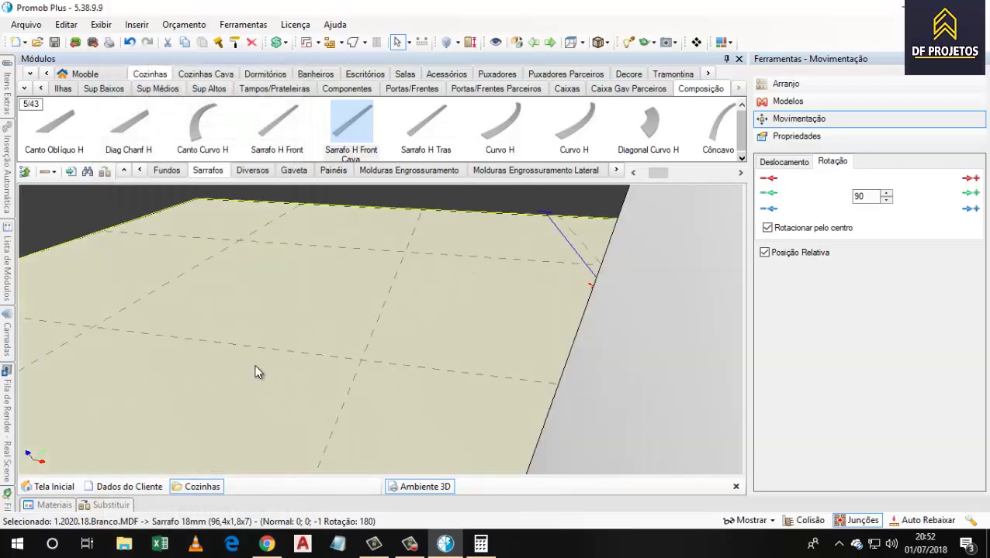
scroll(256, 372, "down", 2)
middle_click_drag(327, 386, 393, 371)
scroll(264, 347, "down", 5)
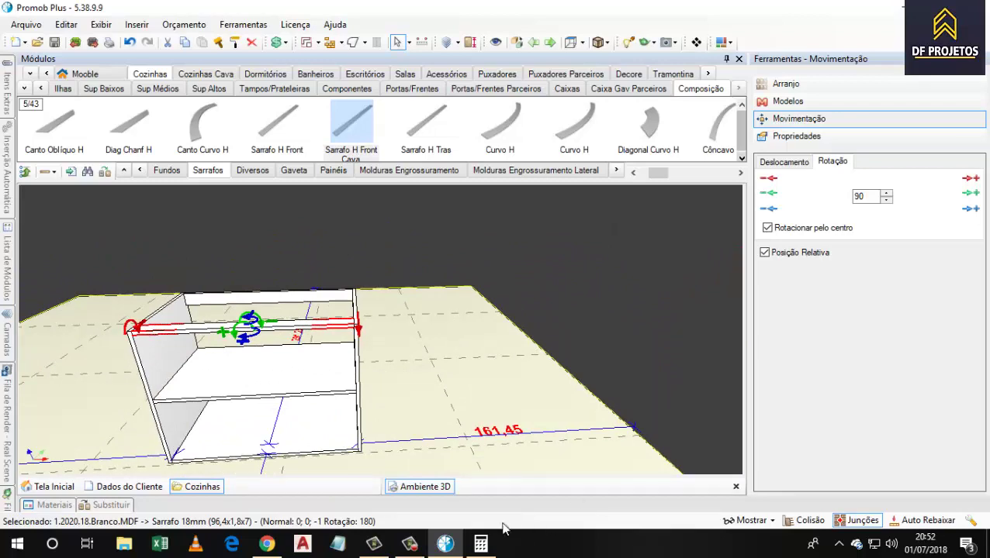
left_click(410, 544)
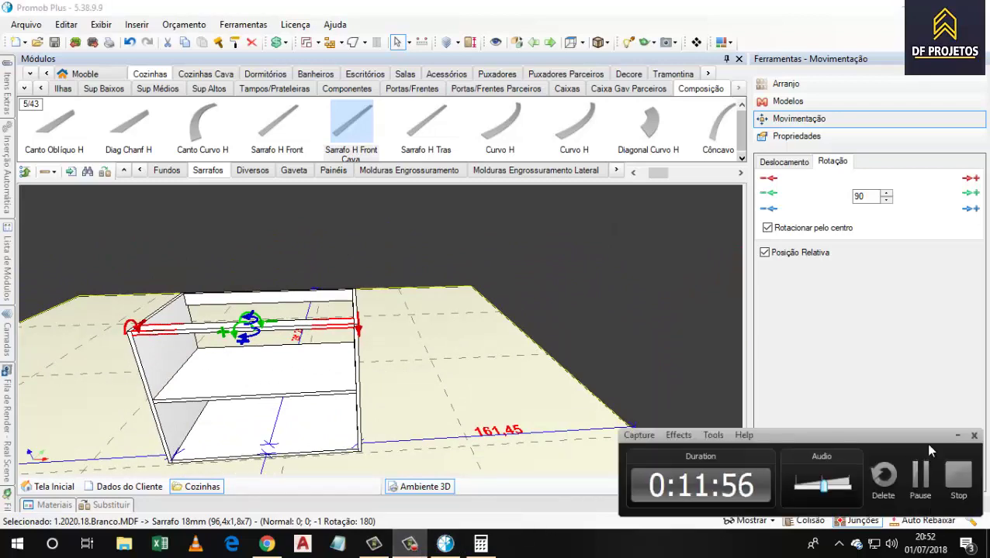
left_click(957, 436)
- Select the mid-height shelf of the cabinet and display its module properties
scroll(314, 405, "down", 2)
middle_click_drag(278, 356, 489, 388)
scroll(636, 344, "up", 2)
middle_click_drag(635, 345, 422, 331)
left_click(342, 332)
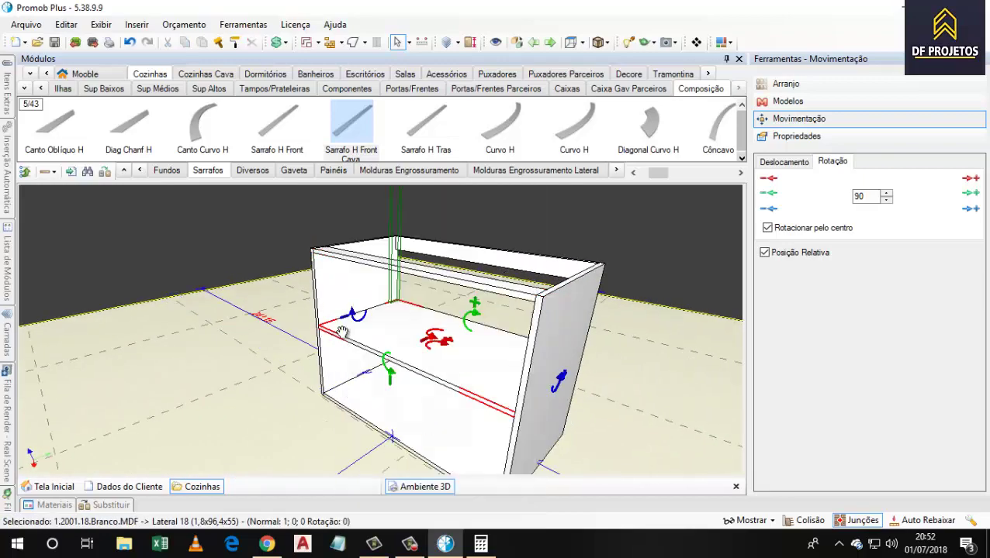
middle_click_drag(346, 335, 588, 329)
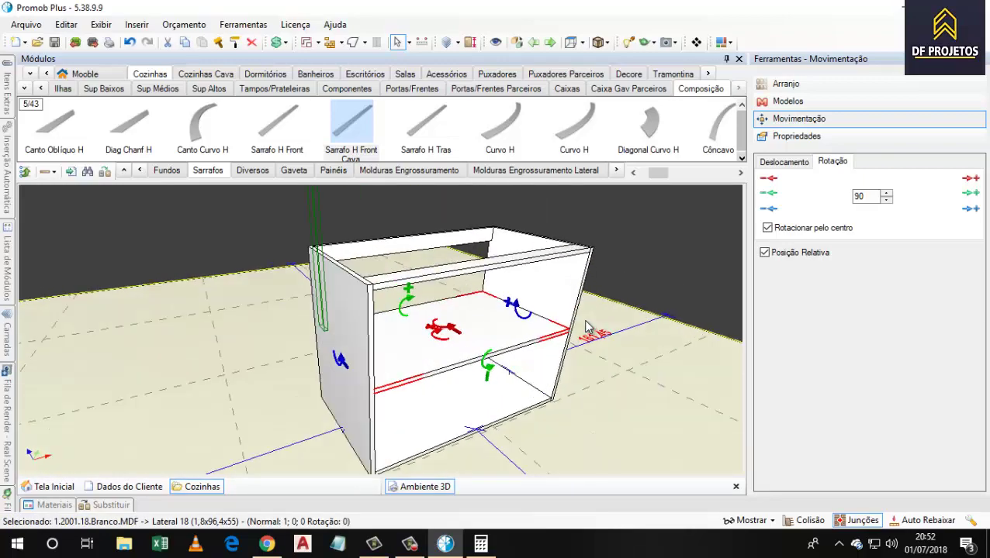
middle_click_drag(548, 401, 537, 401)
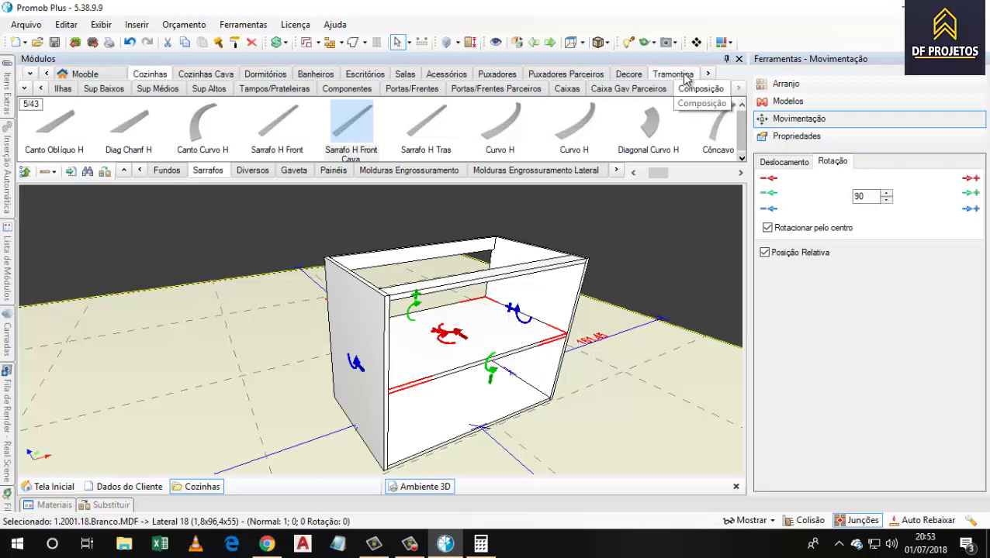
left_click(795, 135)
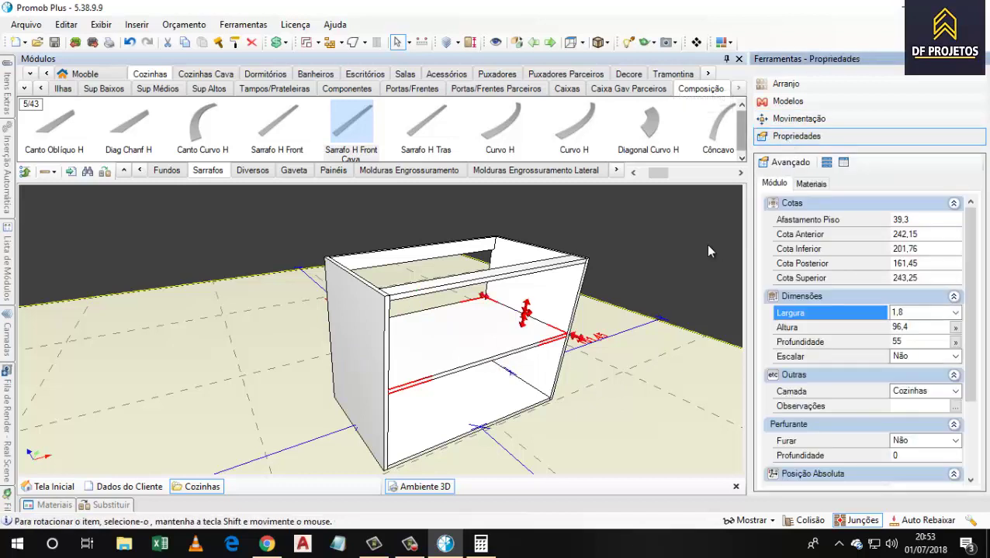